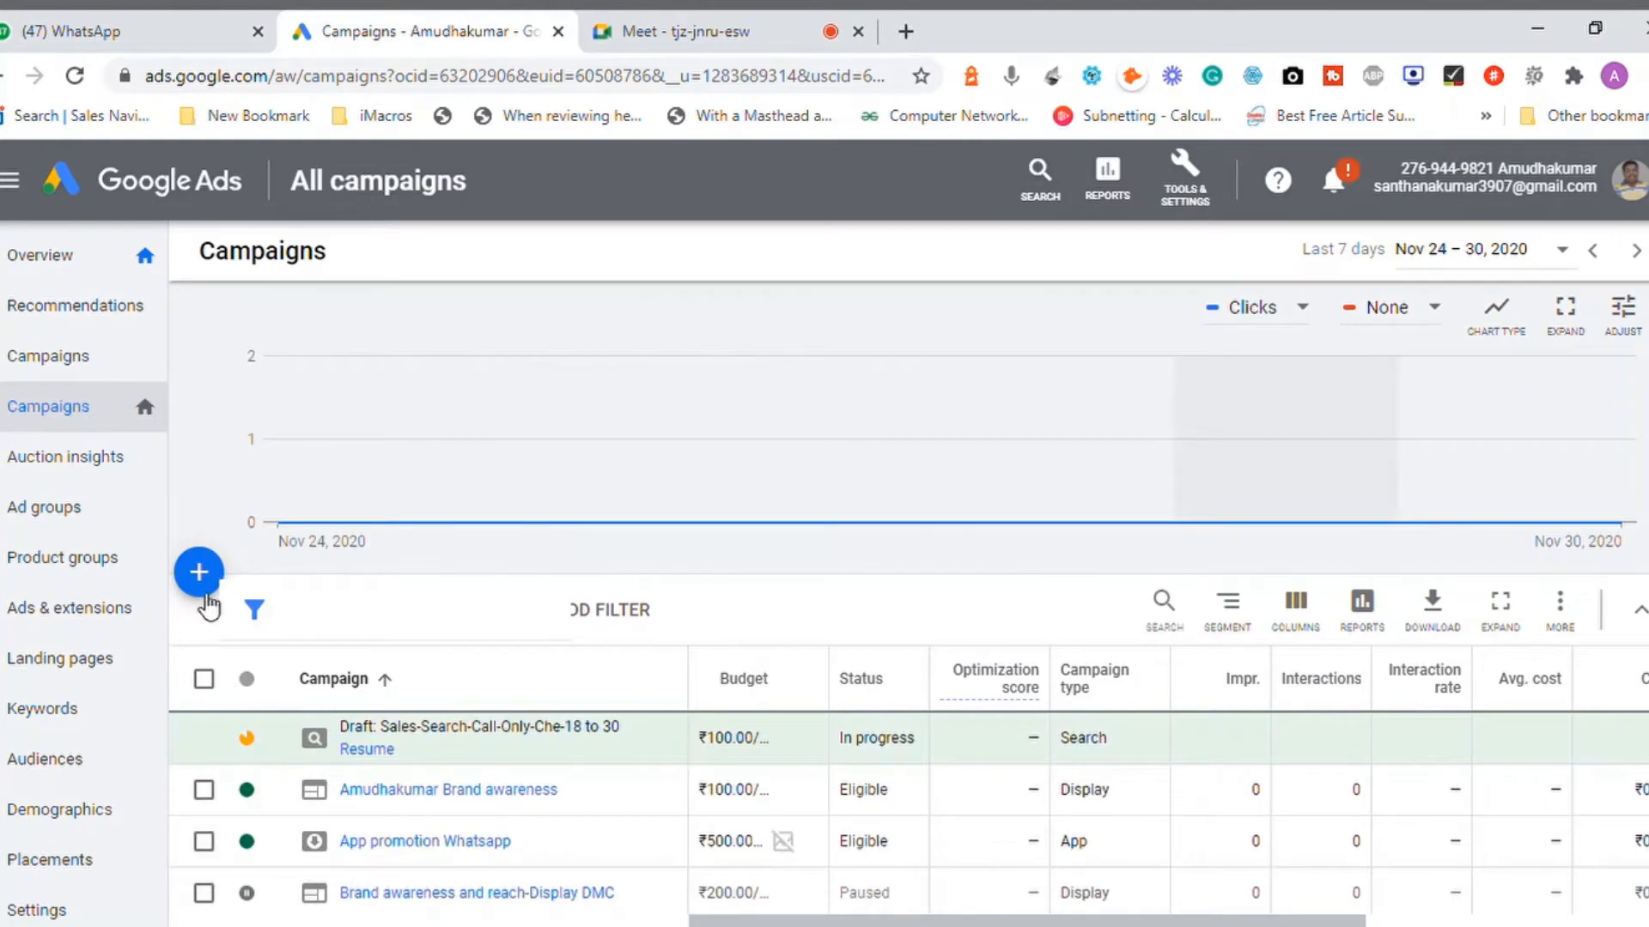
- Start a new campaign with the Sales goal and the Discovery campaign type
{"action": "left_click", "coordinate": [207, 587]}
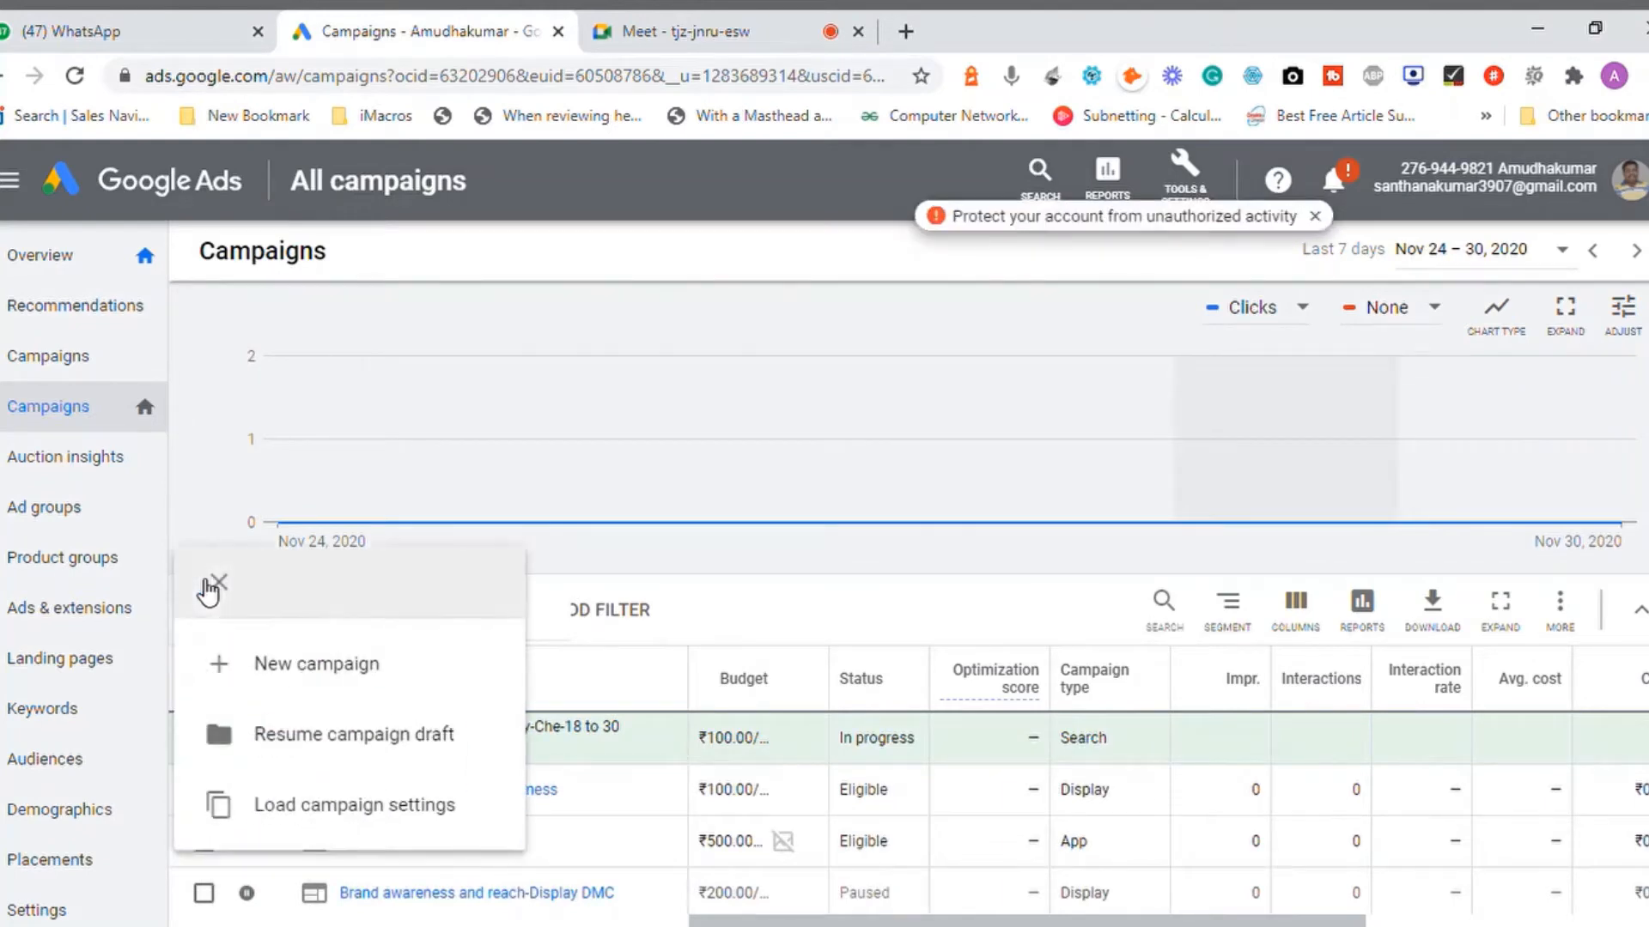
{"action": "left_click", "coordinate": [298, 673]}
{"action": "mouse_move", "coordinate": [702, 648]}
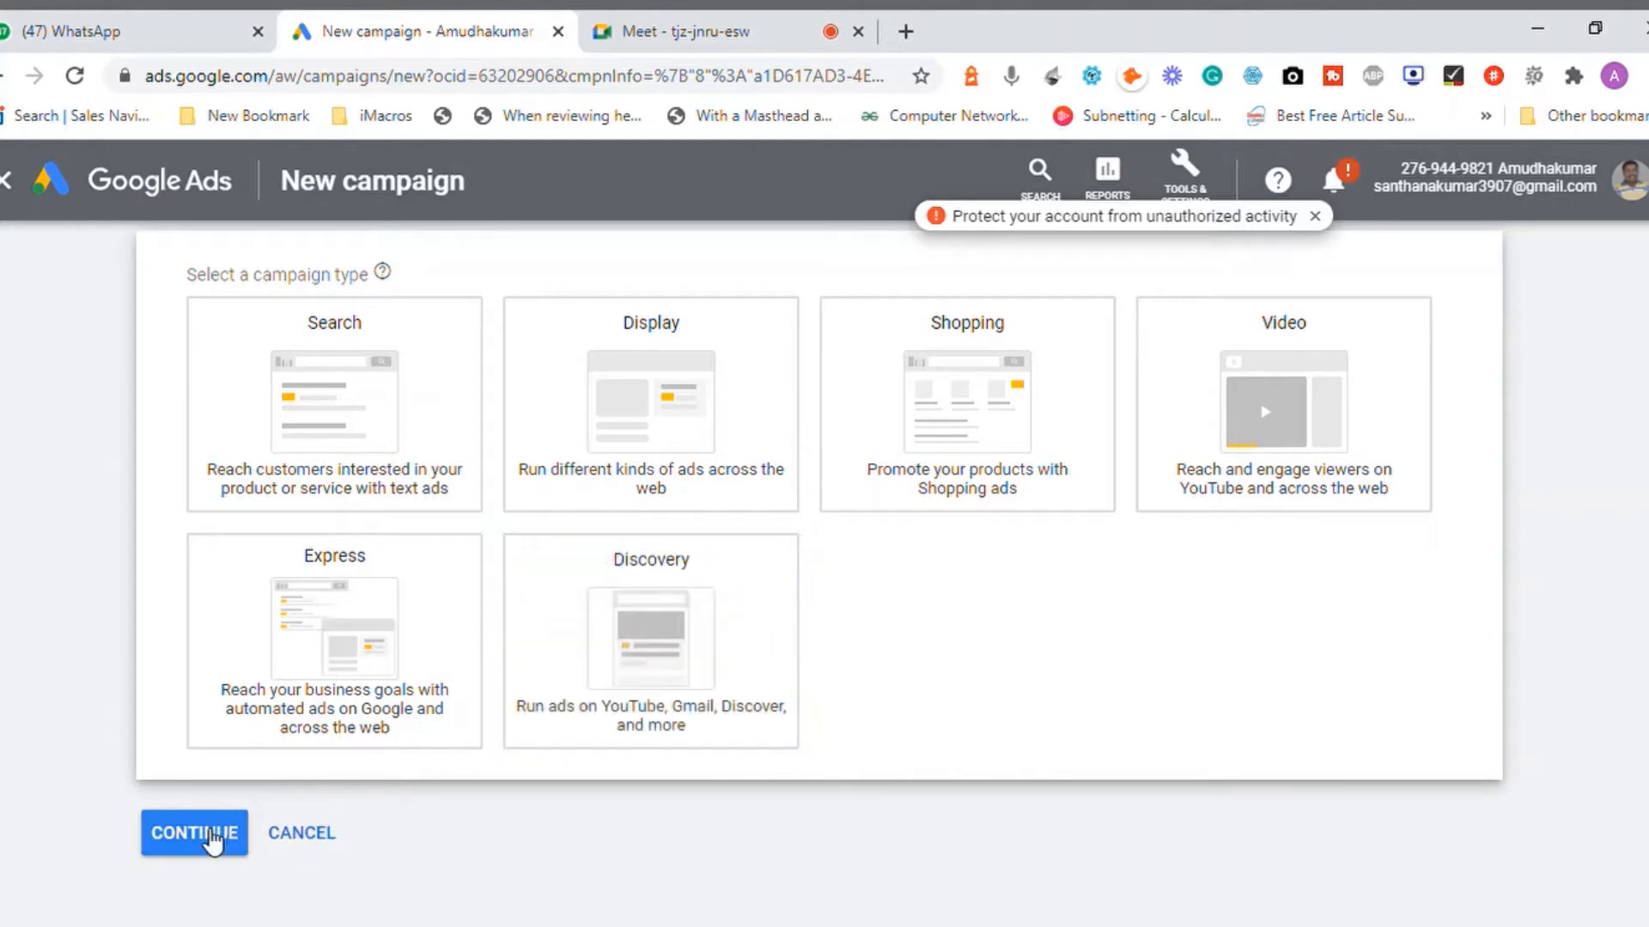
{"action": "left_click", "coordinate": [614, 636]}
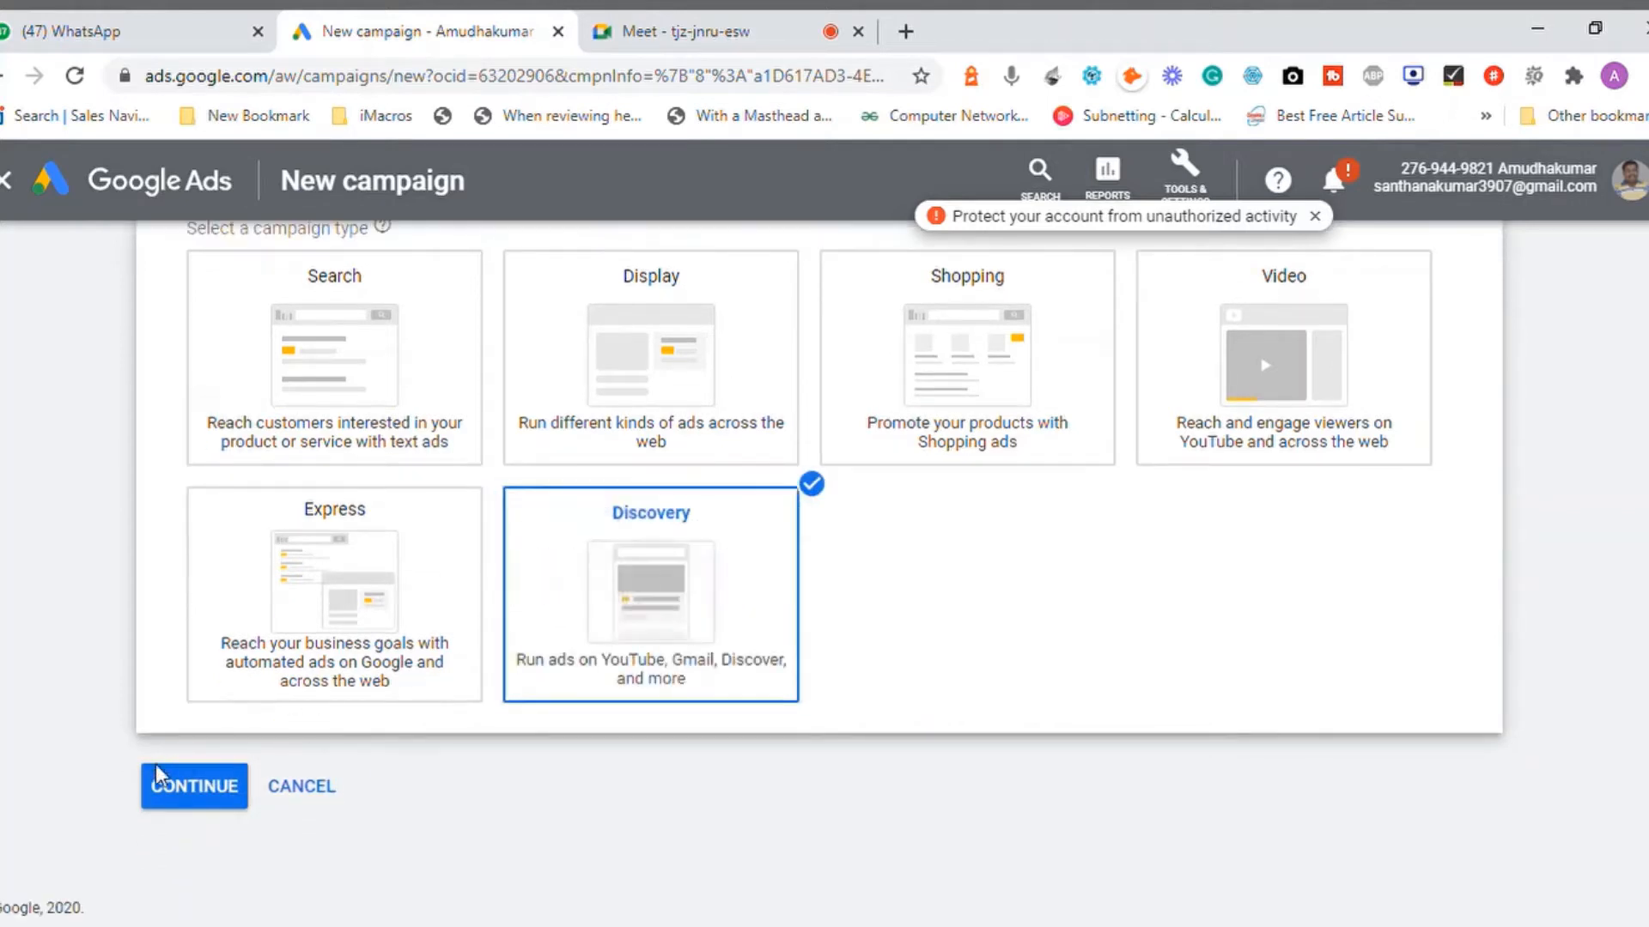
{"action": "left_click", "coordinate": [194, 788]}
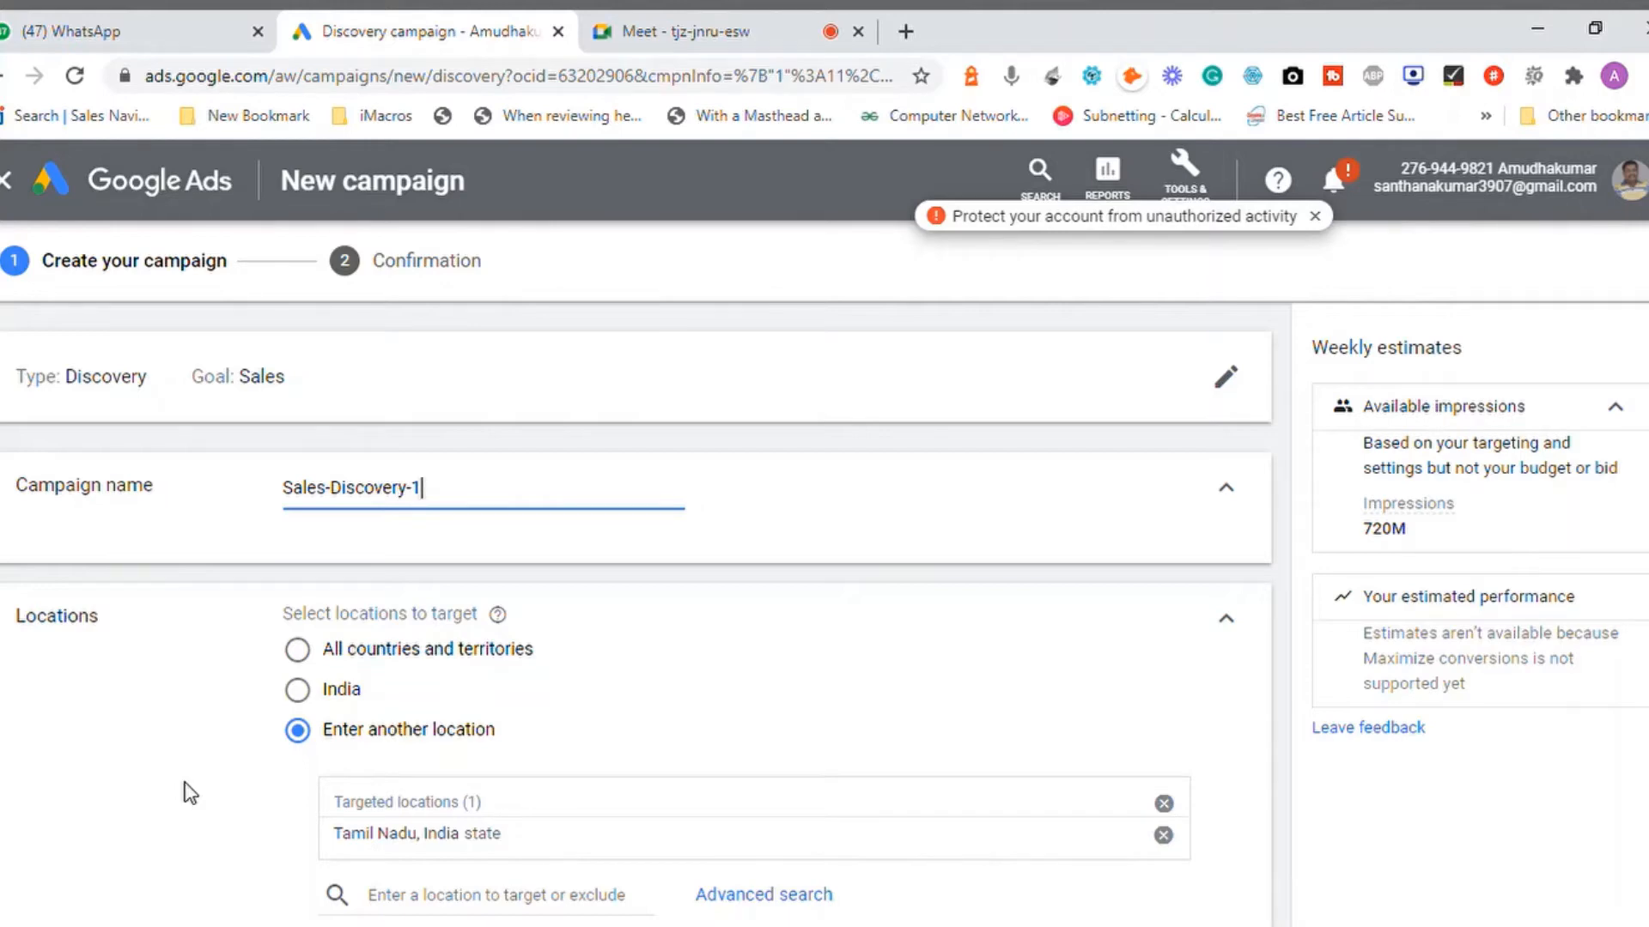
- Remove the trailing "-1" from the campaign name Sales-Discovery-1
{"action": "key", "text": "BackSpace"}
{"action": "key", "text": "BackSpace"}
- Enable a target cost per action for the Conversions bidding and set the target CPA to ₹780
{"action": "scroll", "coordinate": [635, 601], "scroll_direction": "down", "scroll_amount": 2}
{"action": "scroll", "coordinate": [635, 602], "scroll_direction": "down", "scroll_amount": 3}
{"action": "scroll", "coordinate": [636, 613], "scroll_direction": "down", "scroll_amount": 2}
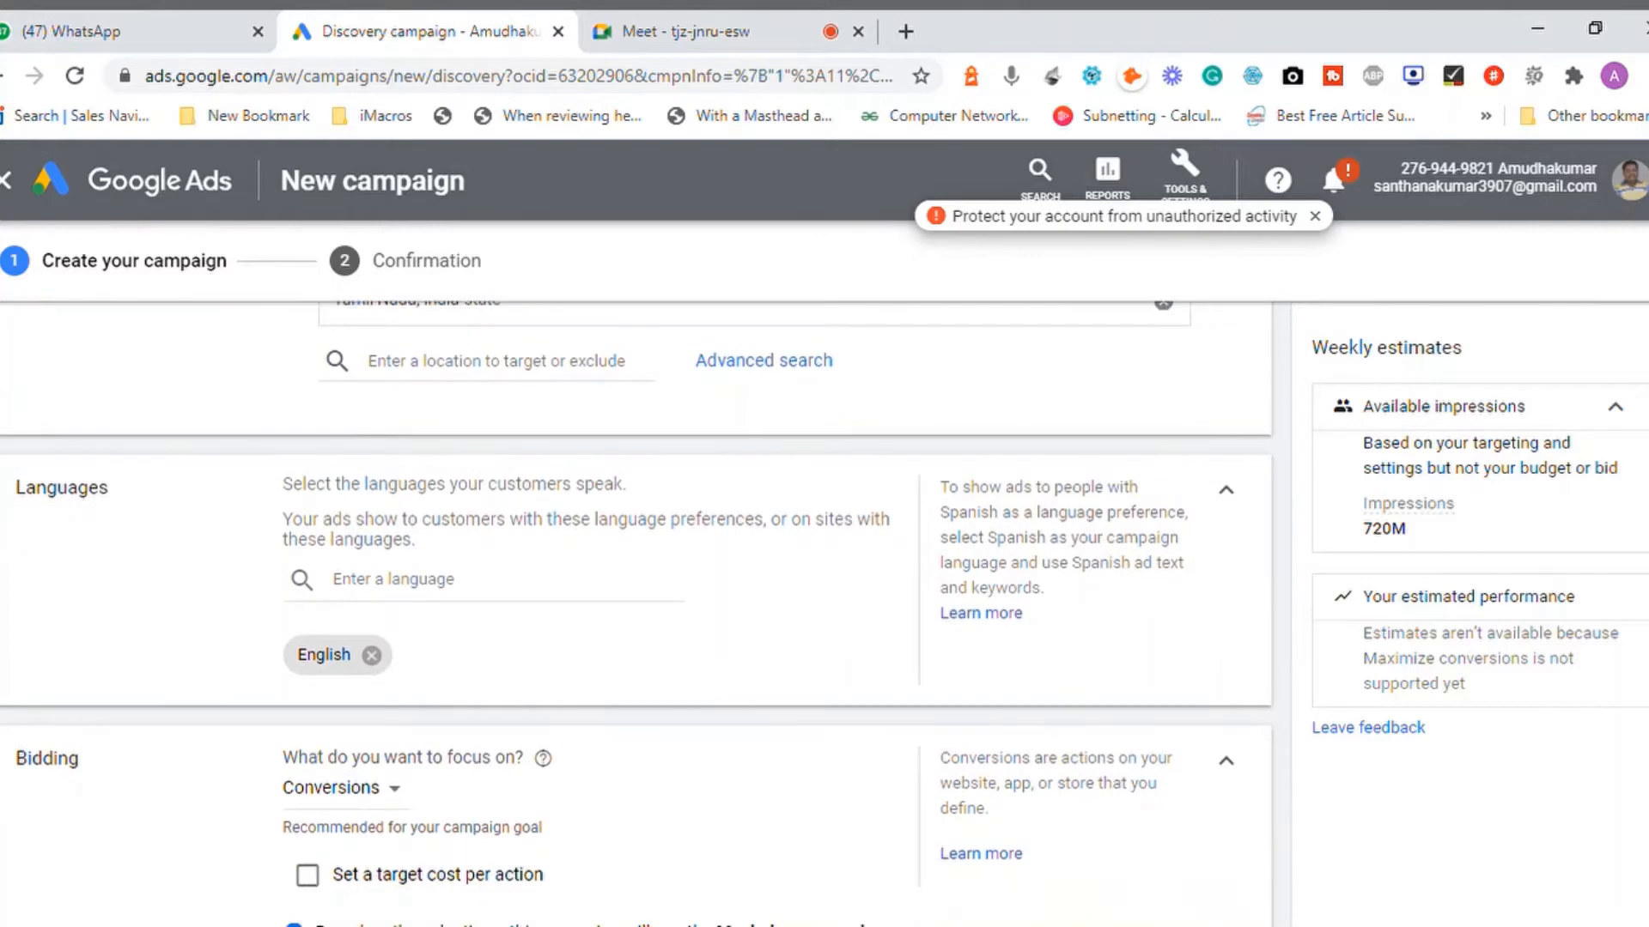
{"action": "scroll", "coordinate": [635, 613], "scroll_direction": "down", "scroll_amount": 1}
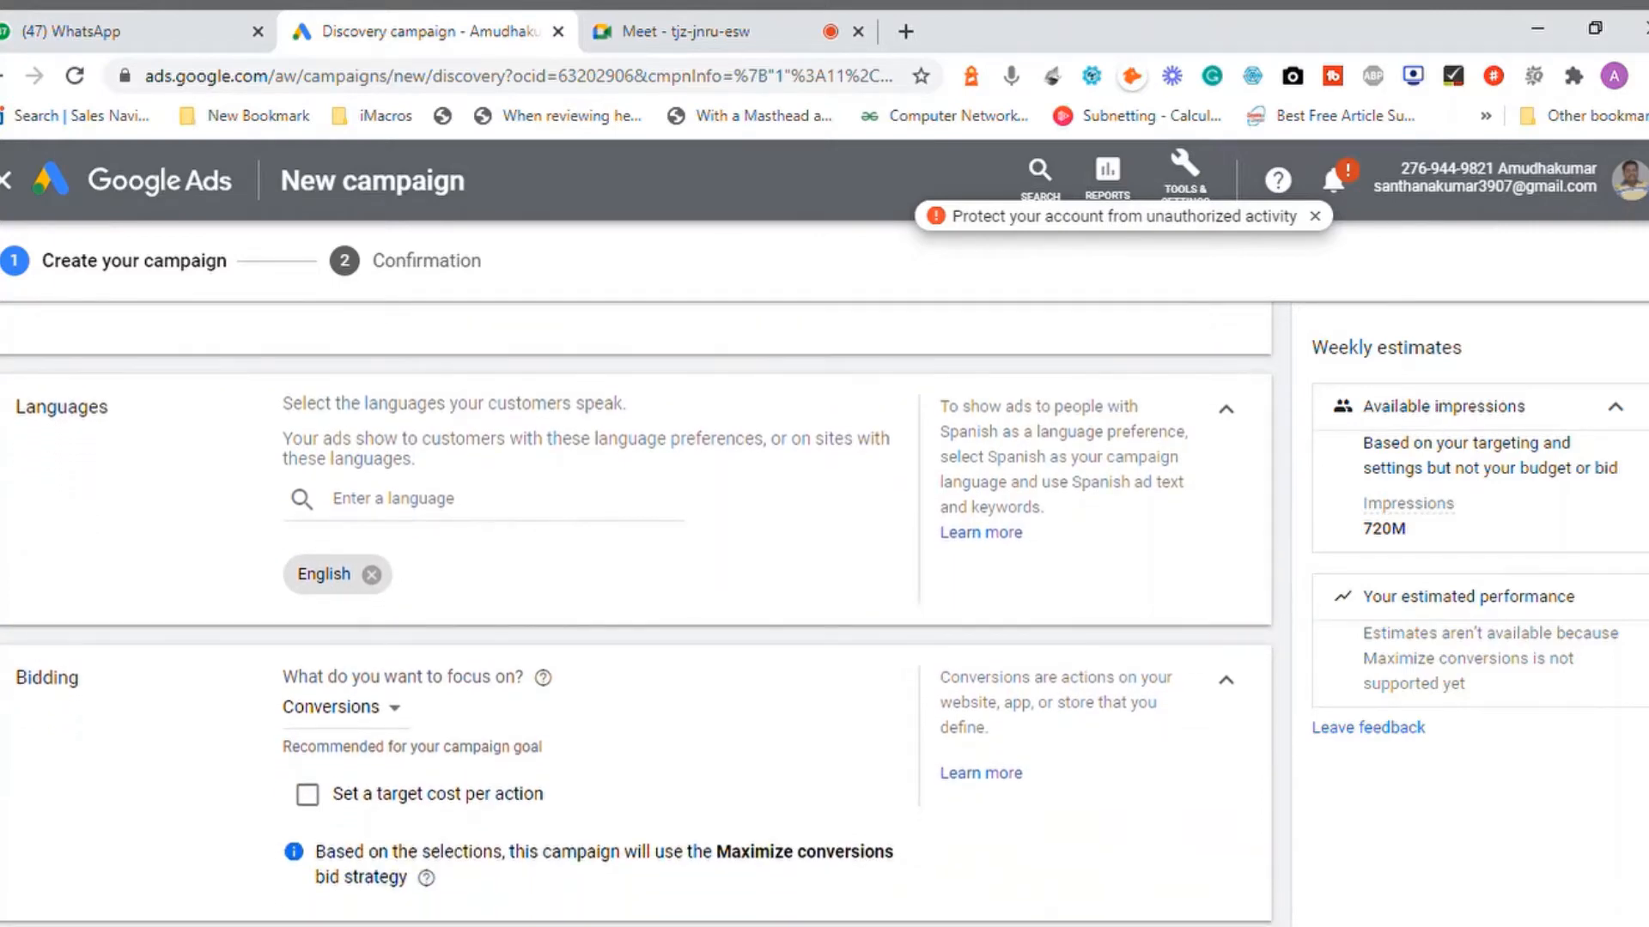
{"action": "scroll", "coordinate": [636, 626], "scroll_direction": "down", "scroll_amount": 1}
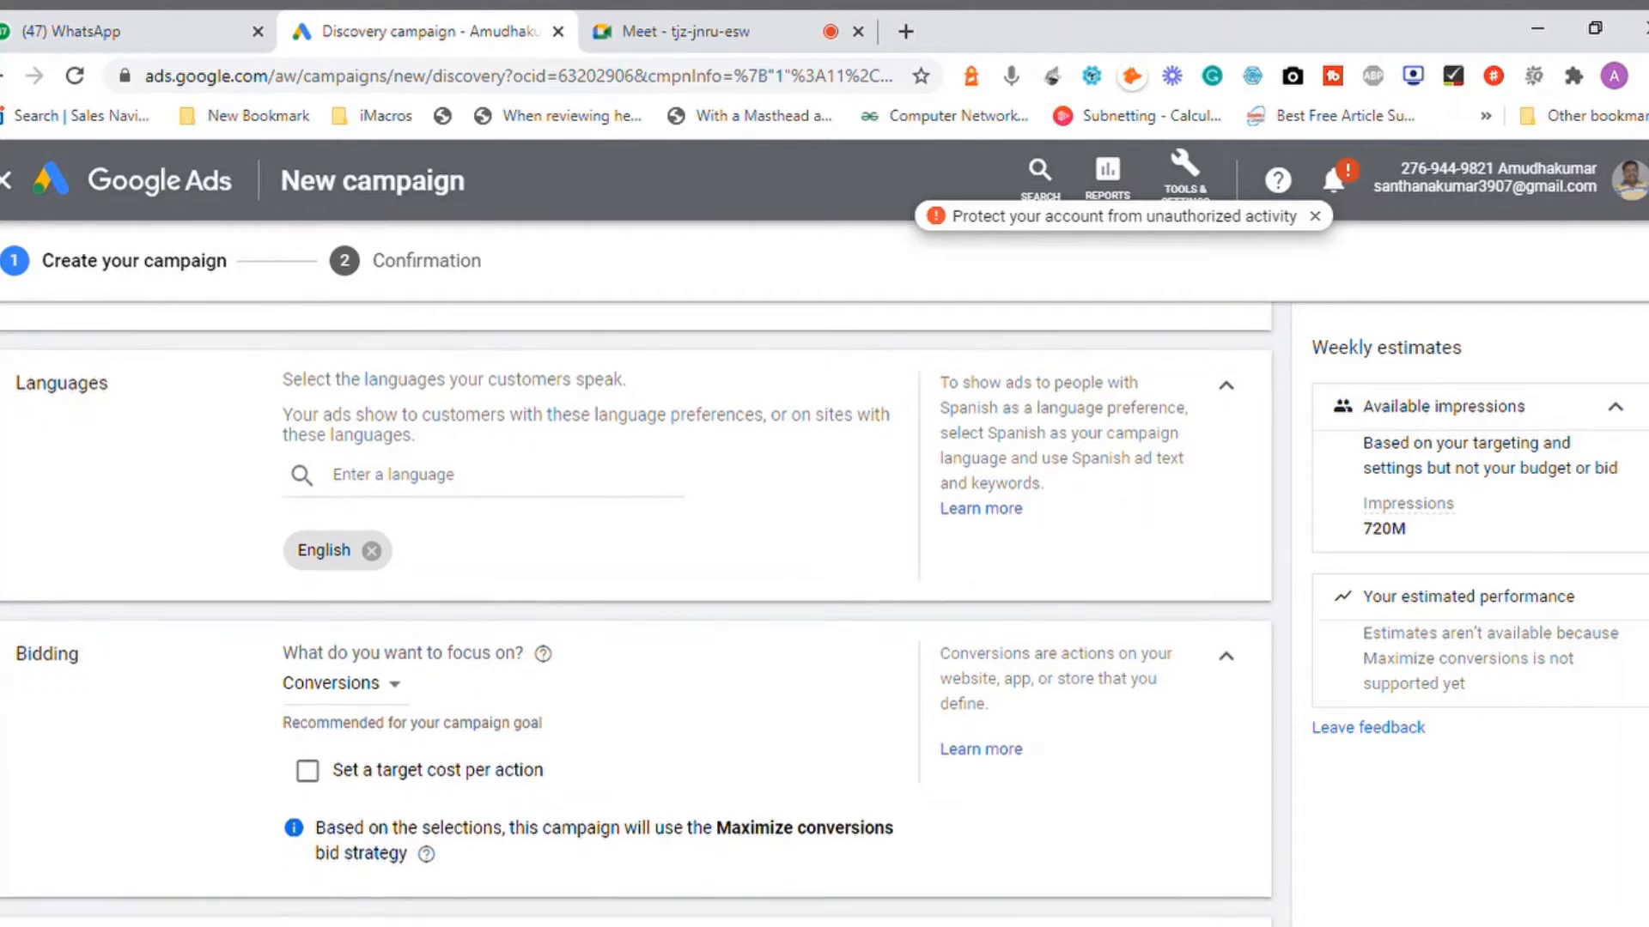
{"action": "scroll", "coordinate": [636, 613], "scroll_direction": "down", "scroll_amount": 1}
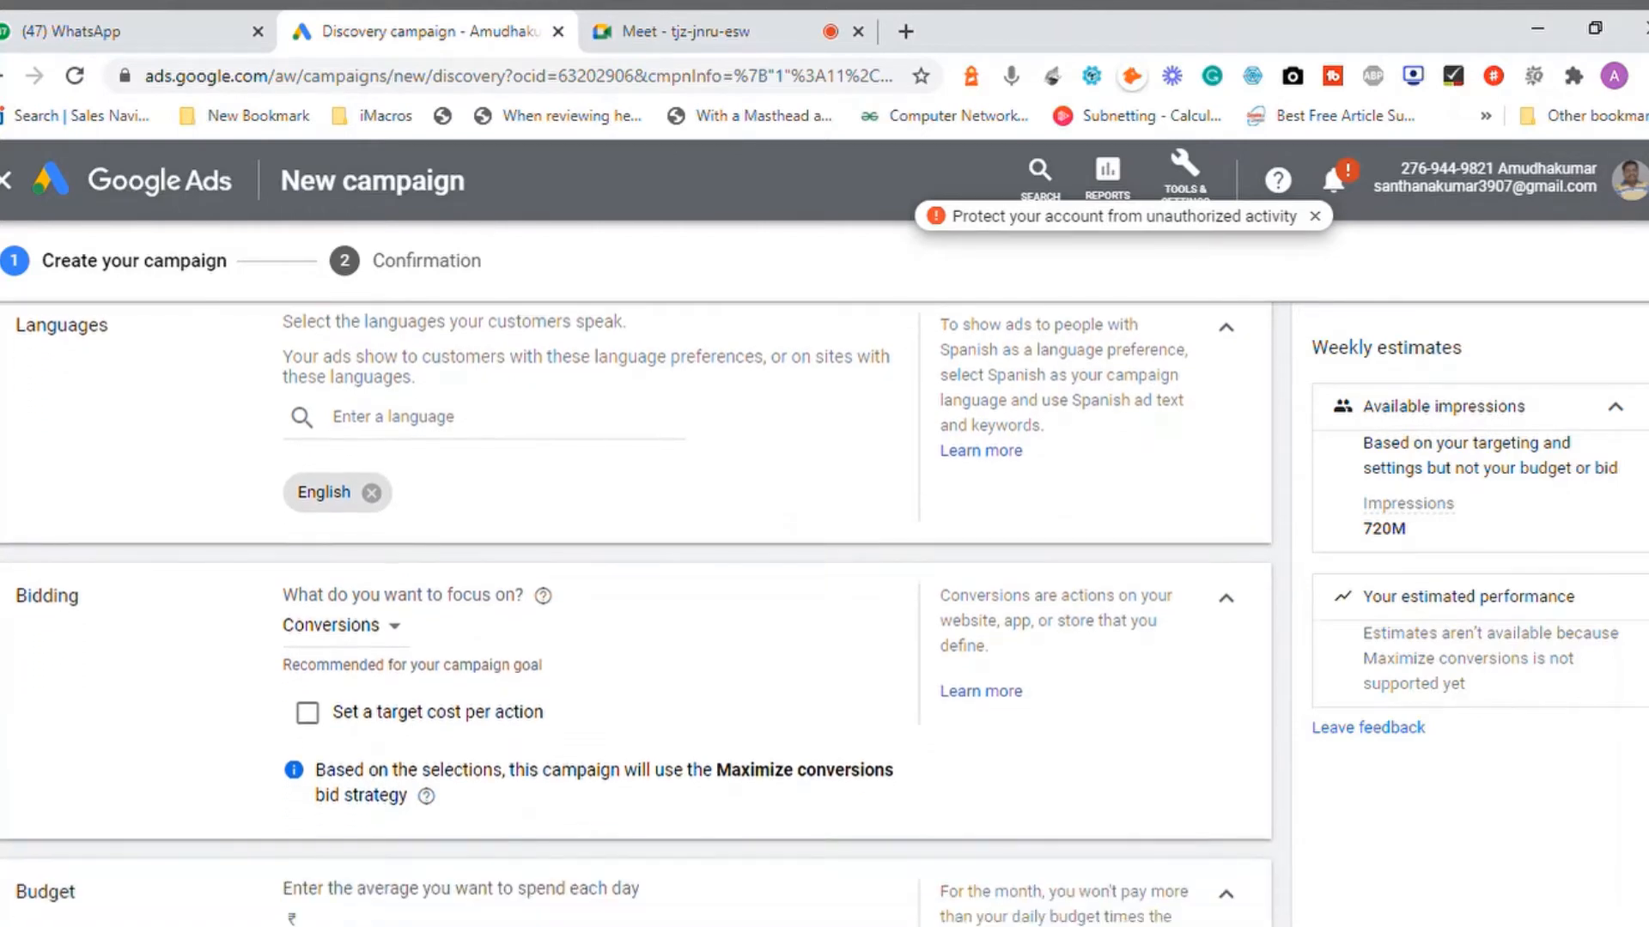
{"action": "scroll", "coordinate": [636, 613], "scroll_direction": "down", "scroll_amount": 1}
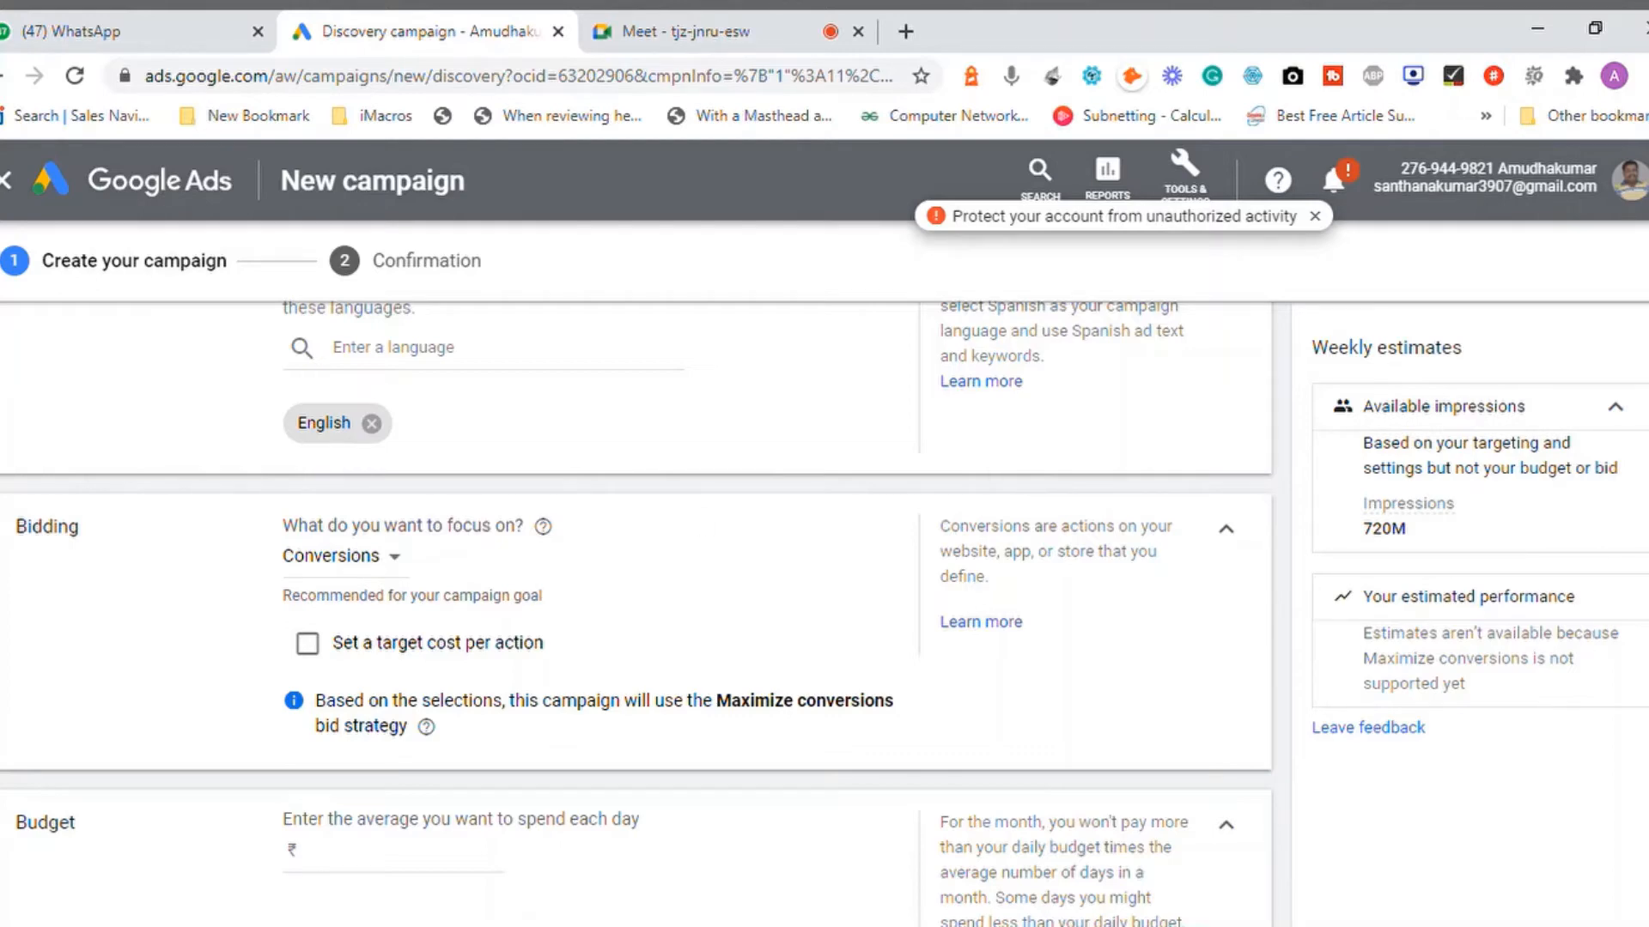
{"action": "scroll", "coordinate": [637, 613], "scroll_direction": "down", "scroll_amount": 1}
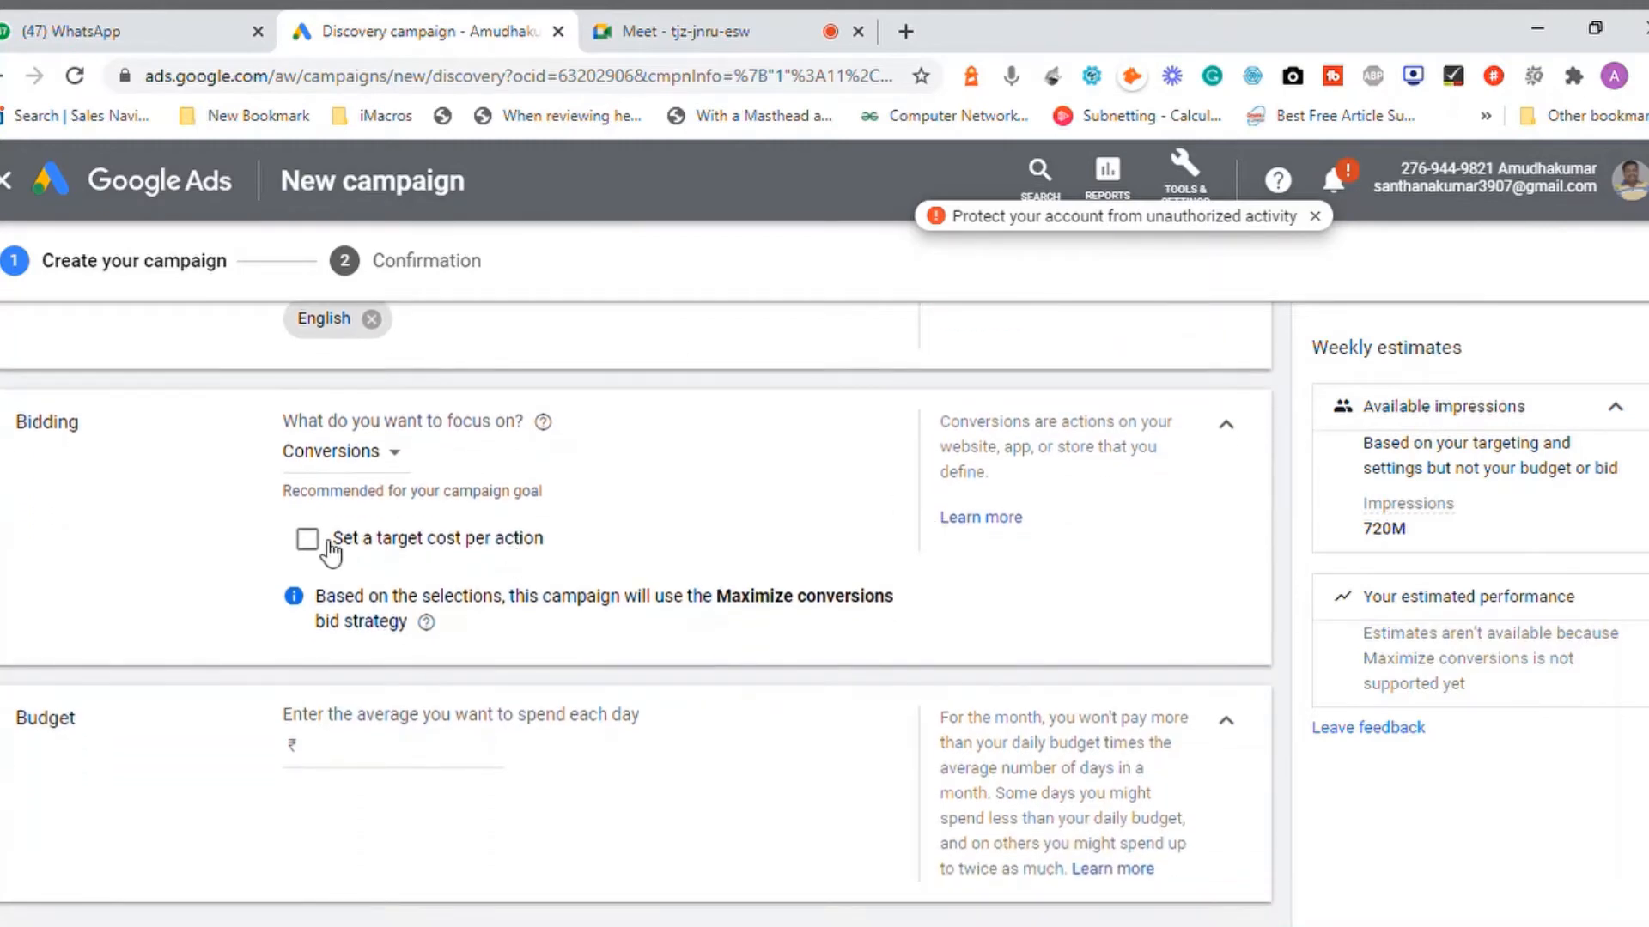
{"action": "left_click", "coordinate": [307, 539]}
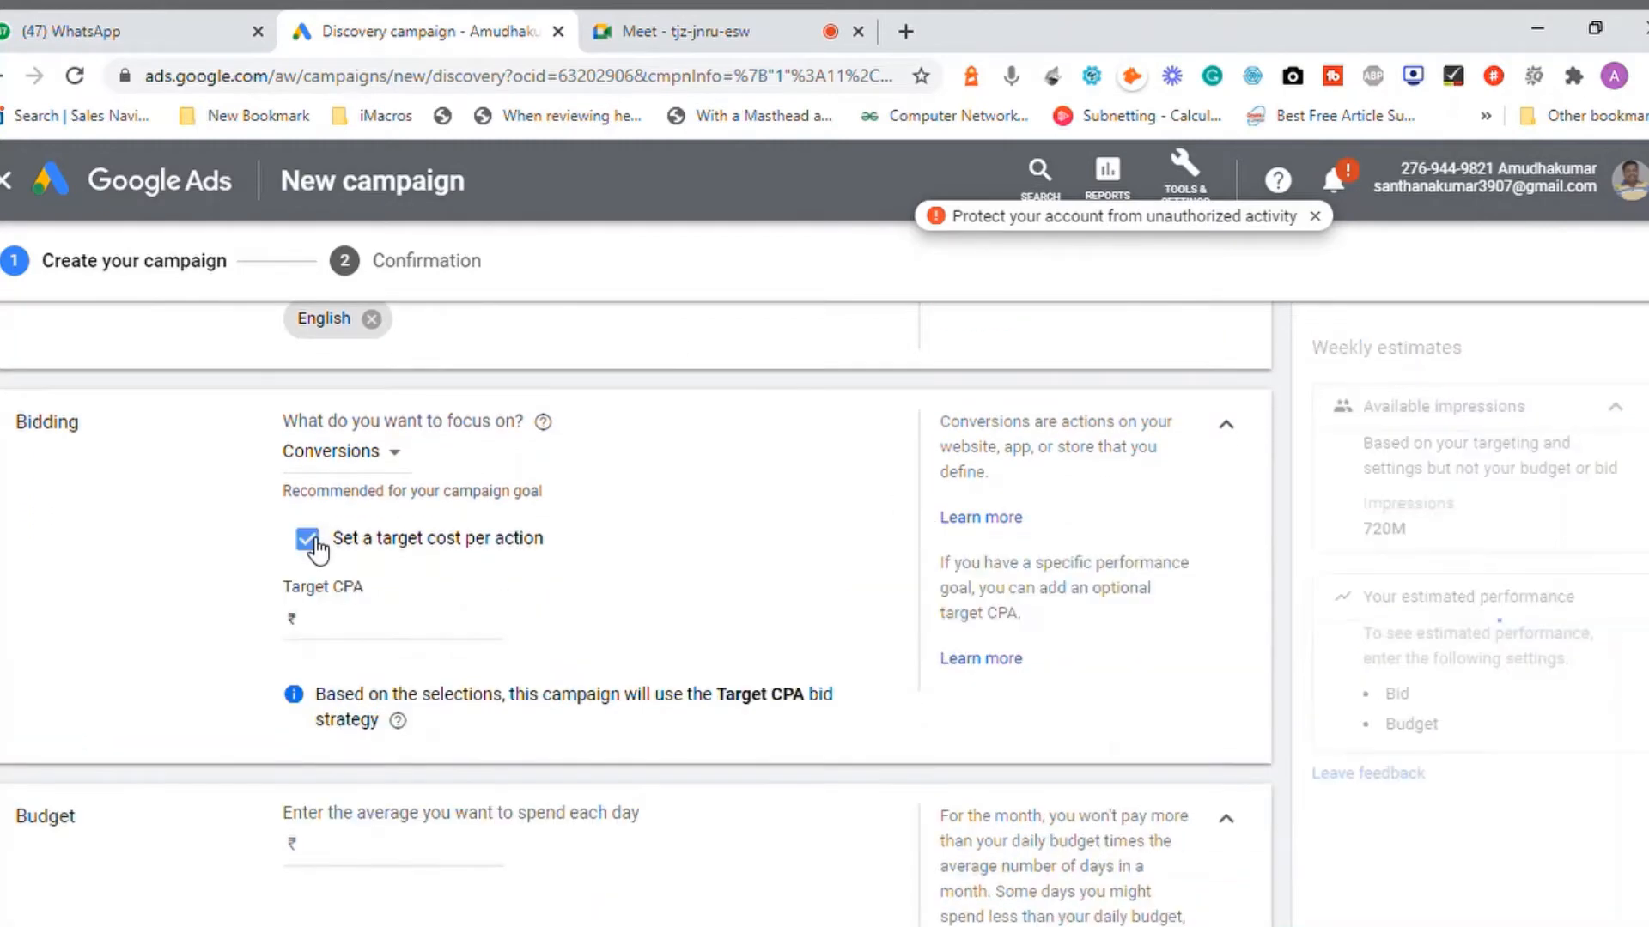
{"action": "left_click", "coordinate": [356, 640]}
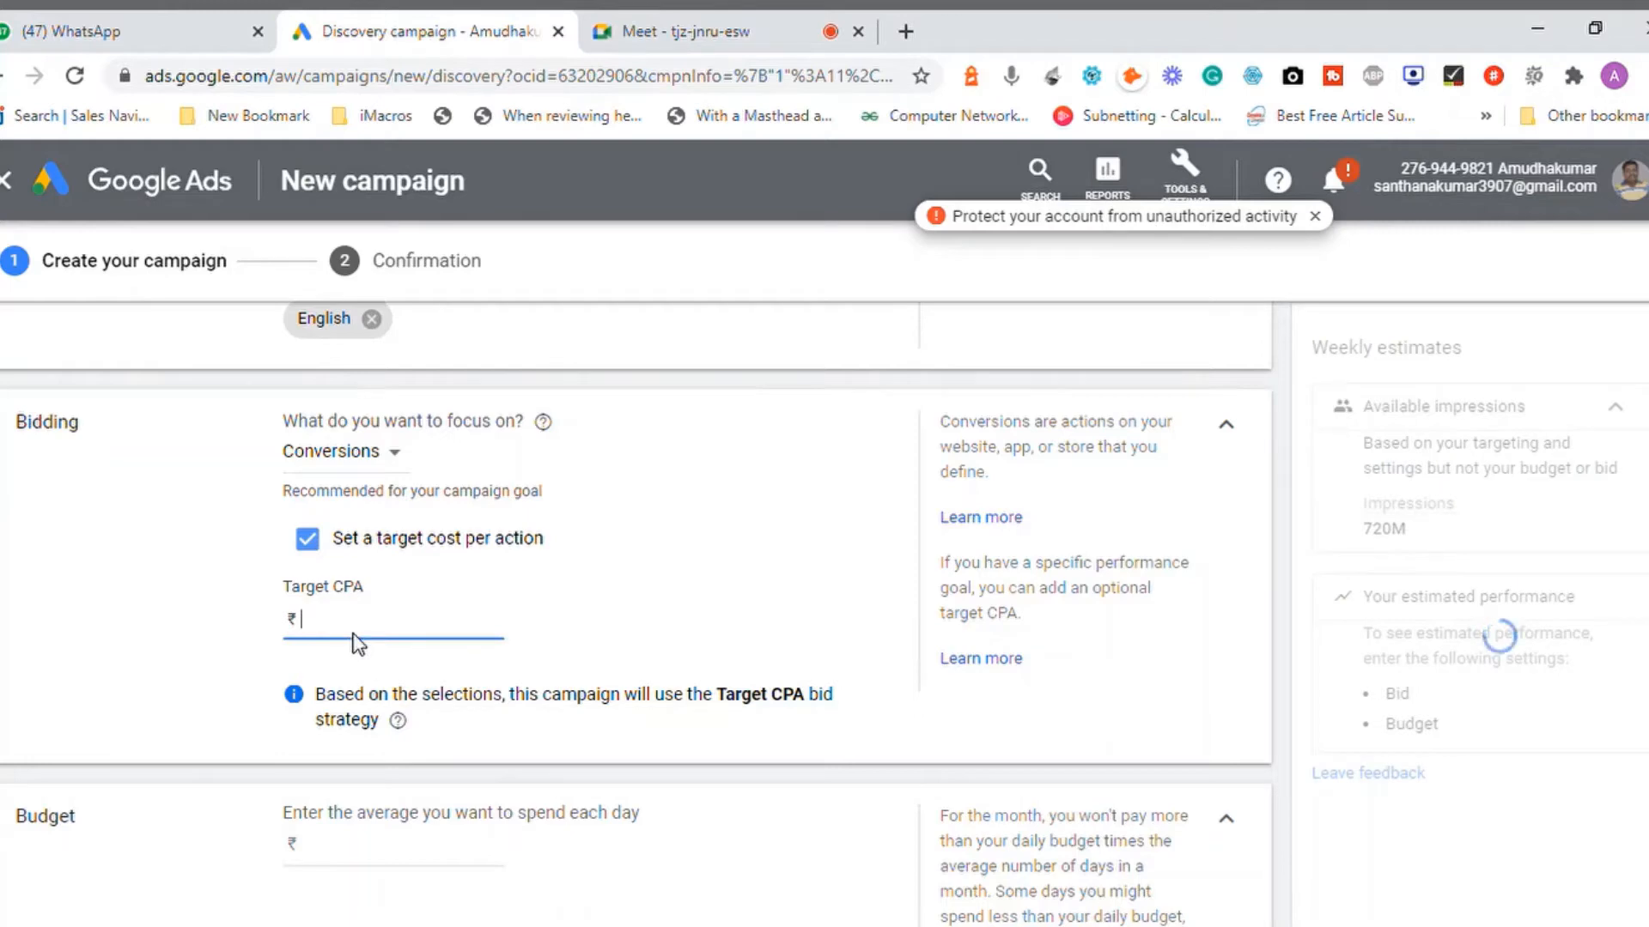
{"action": "type", "text": "100"}
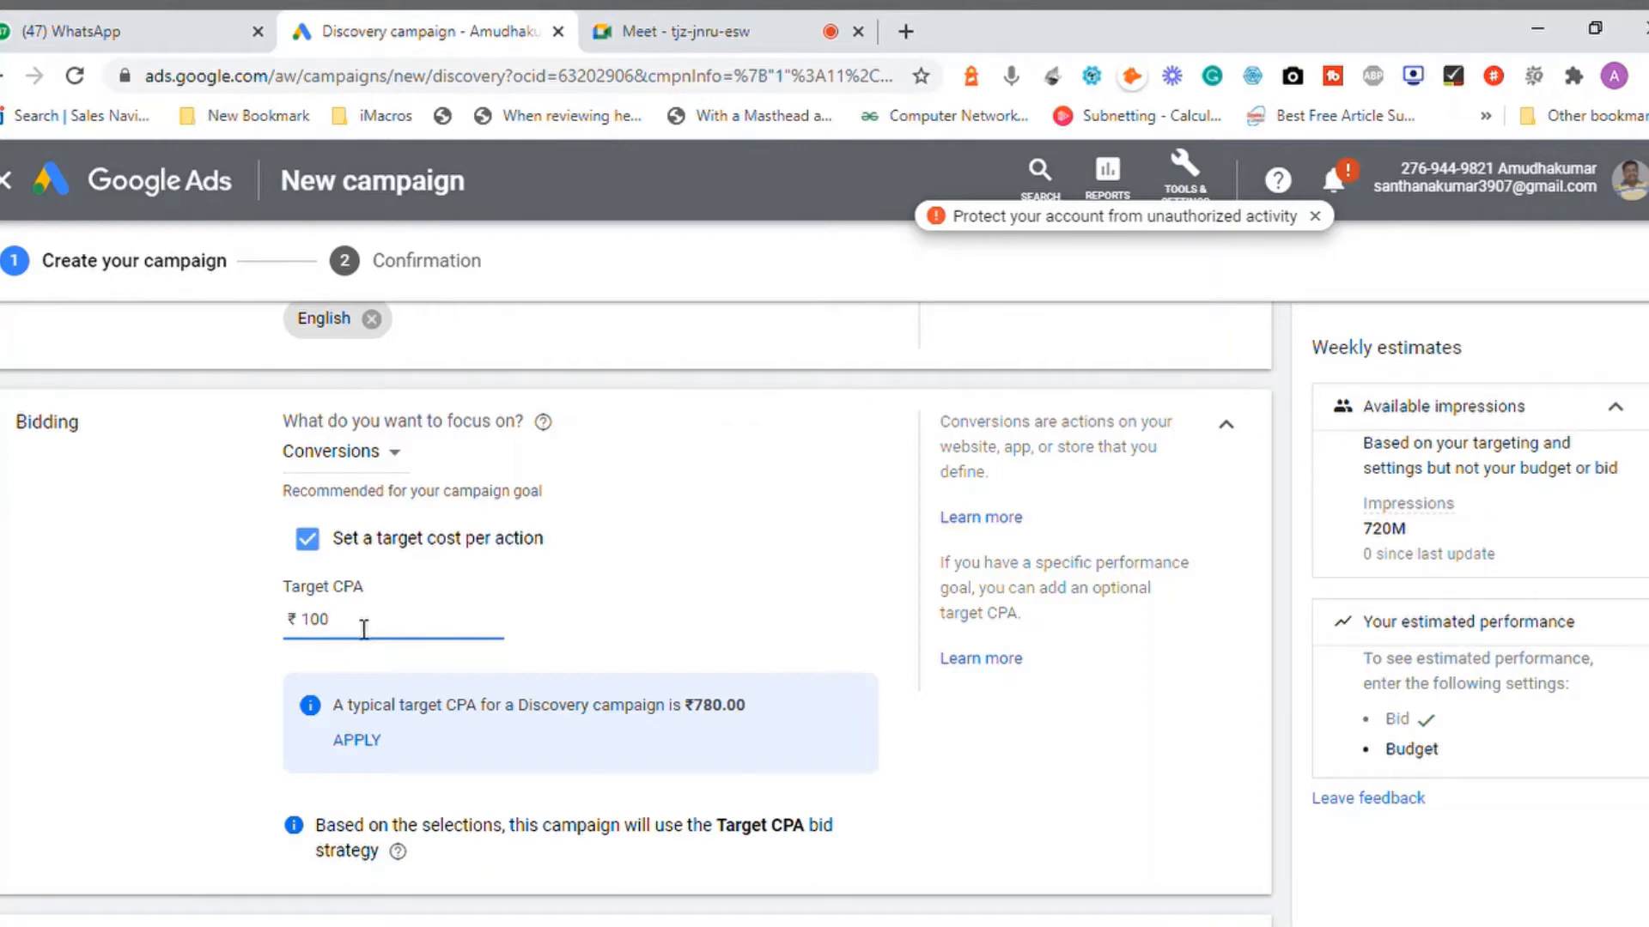
{"action": "double_click", "coordinate": [363, 629]}
{"action": "type", "text": "780"}
{"action": "left_click", "coordinate": [770, 633]}
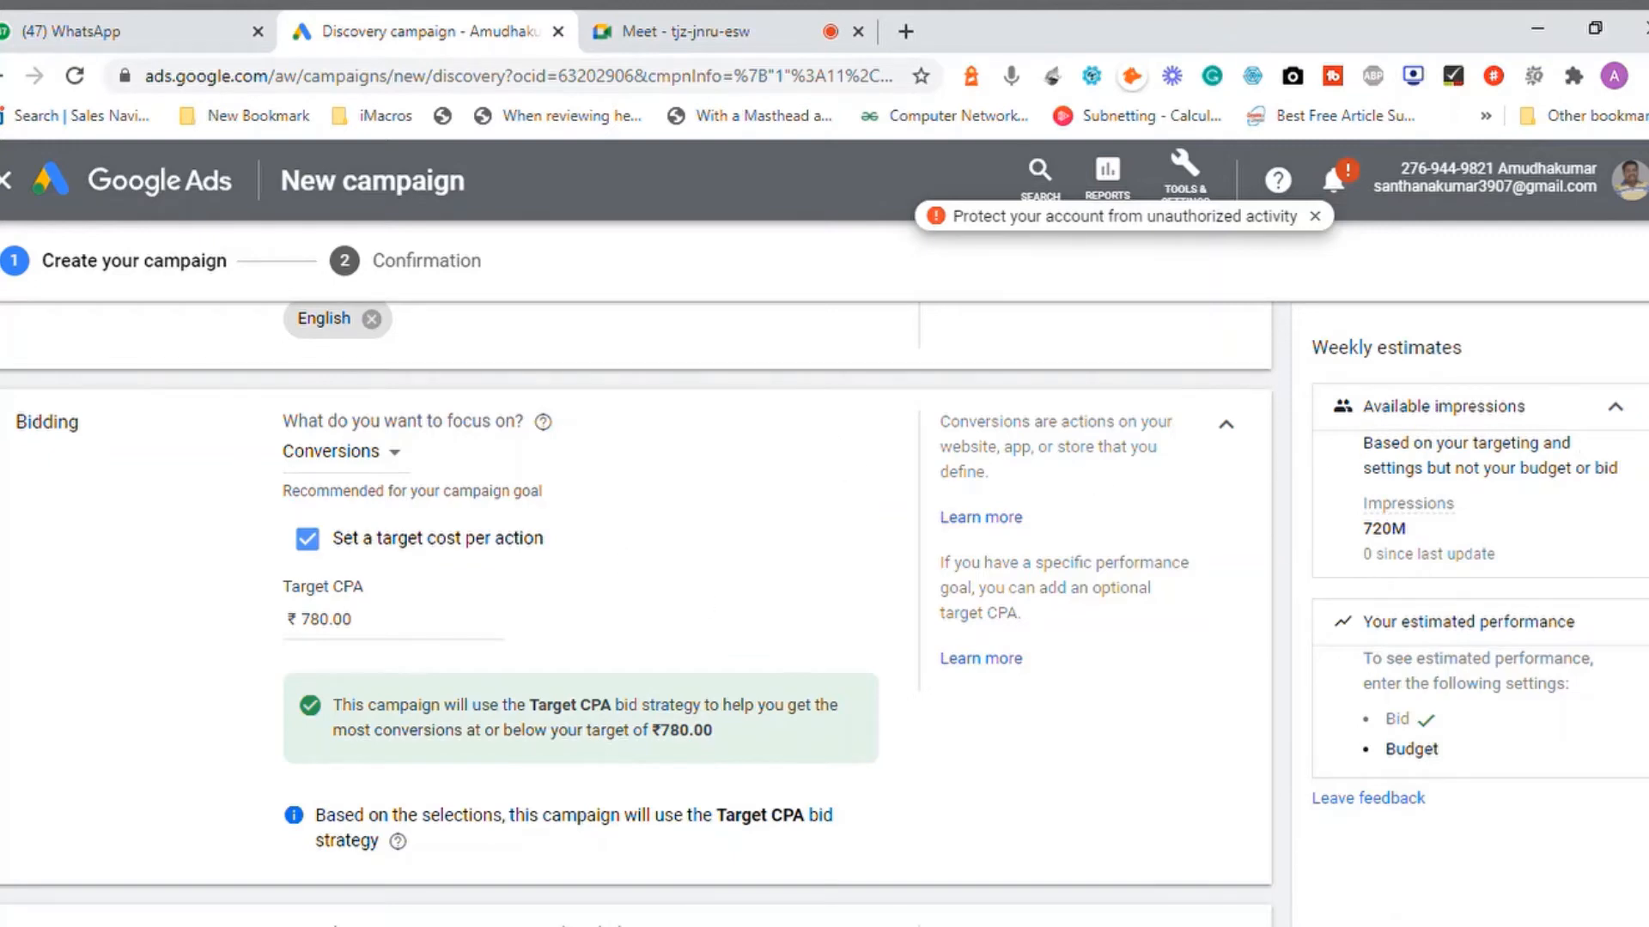
- Set the campaign's average daily budget to ₹1,000
{"action": "scroll", "coordinate": [635, 614], "scroll_direction": "down", "scroll_amount": 2}
{"action": "scroll", "coordinate": [635, 614], "scroll_direction": "down", "scroll_amount": 4}
{"action": "left_click", "coordinate": [391, 454]}
{"action": "type", "text": "1000"}
{"action": "left_click", "coordinate": [671, 530]}
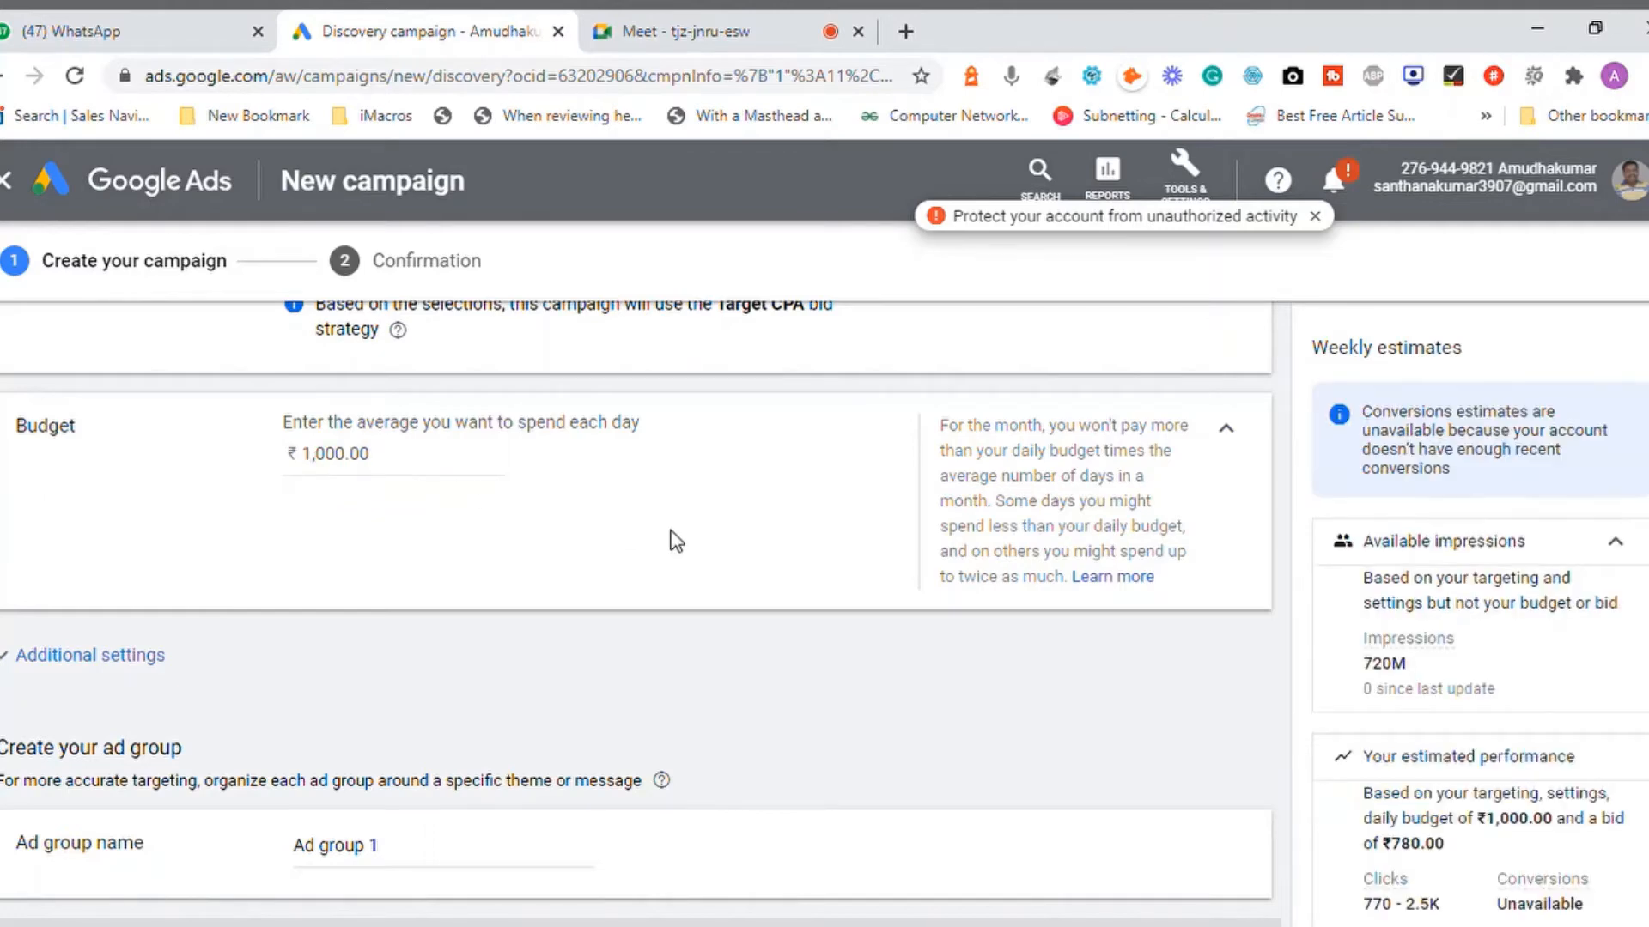
- Rename the ad group as DMC
{"action": "scroll", "coordinate": [635, 614], "scroll_direction": "down", "scroll_amount": 5}
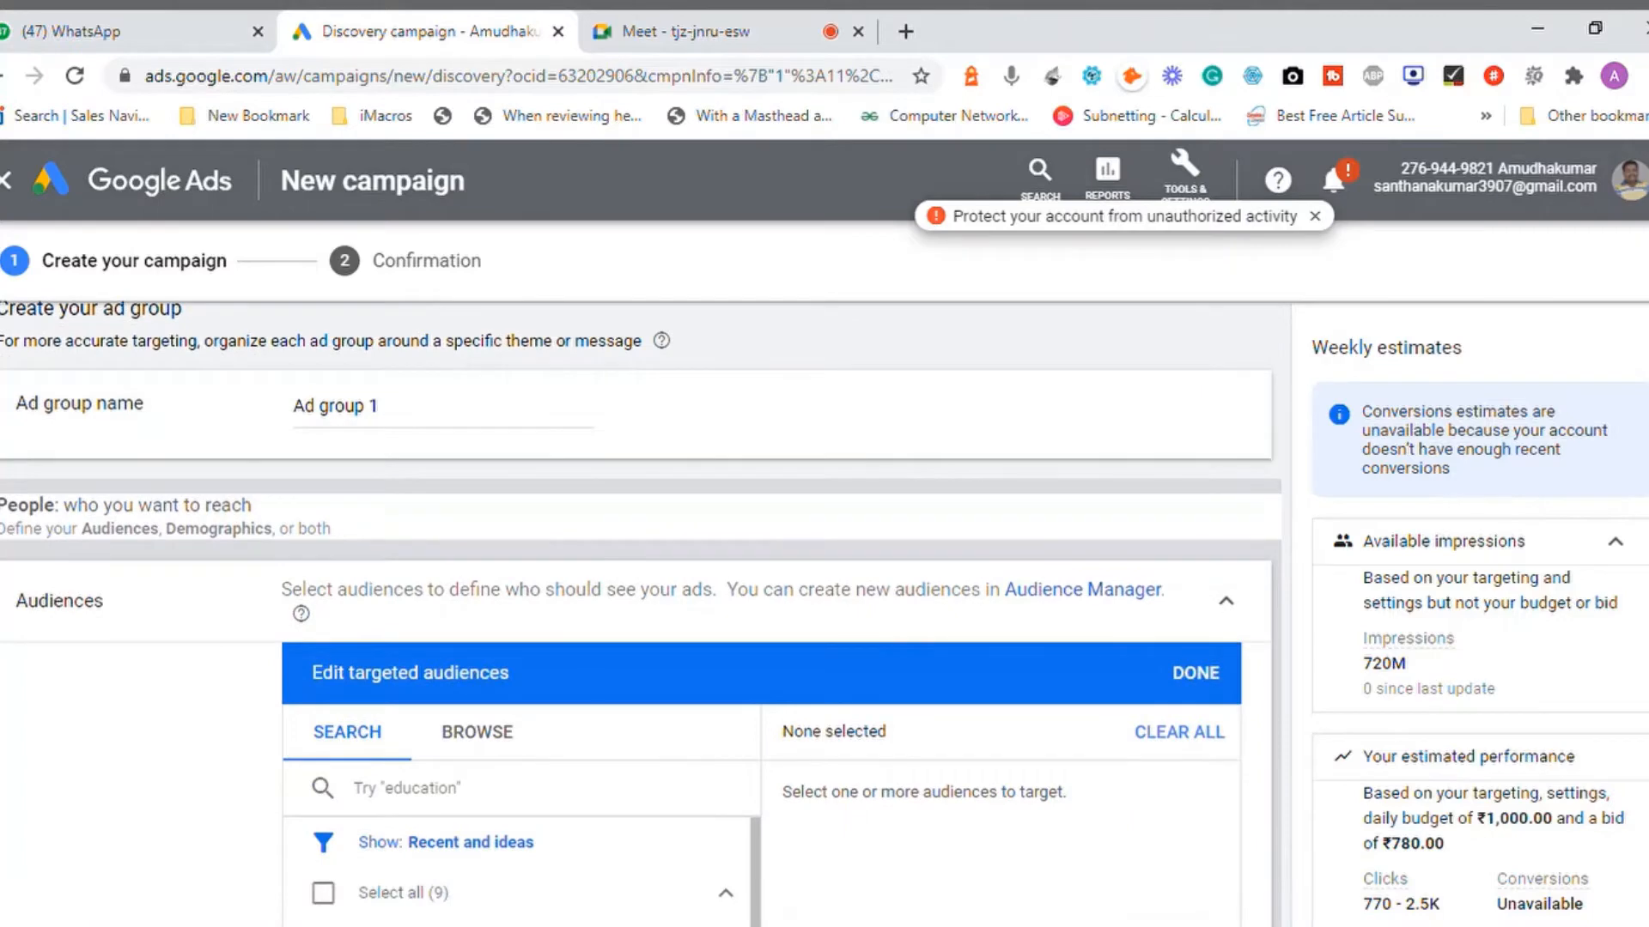
{"action": "scroll", "coordinate": [635, 614], "scroll_direction": "up", "scroll_amount": 6}
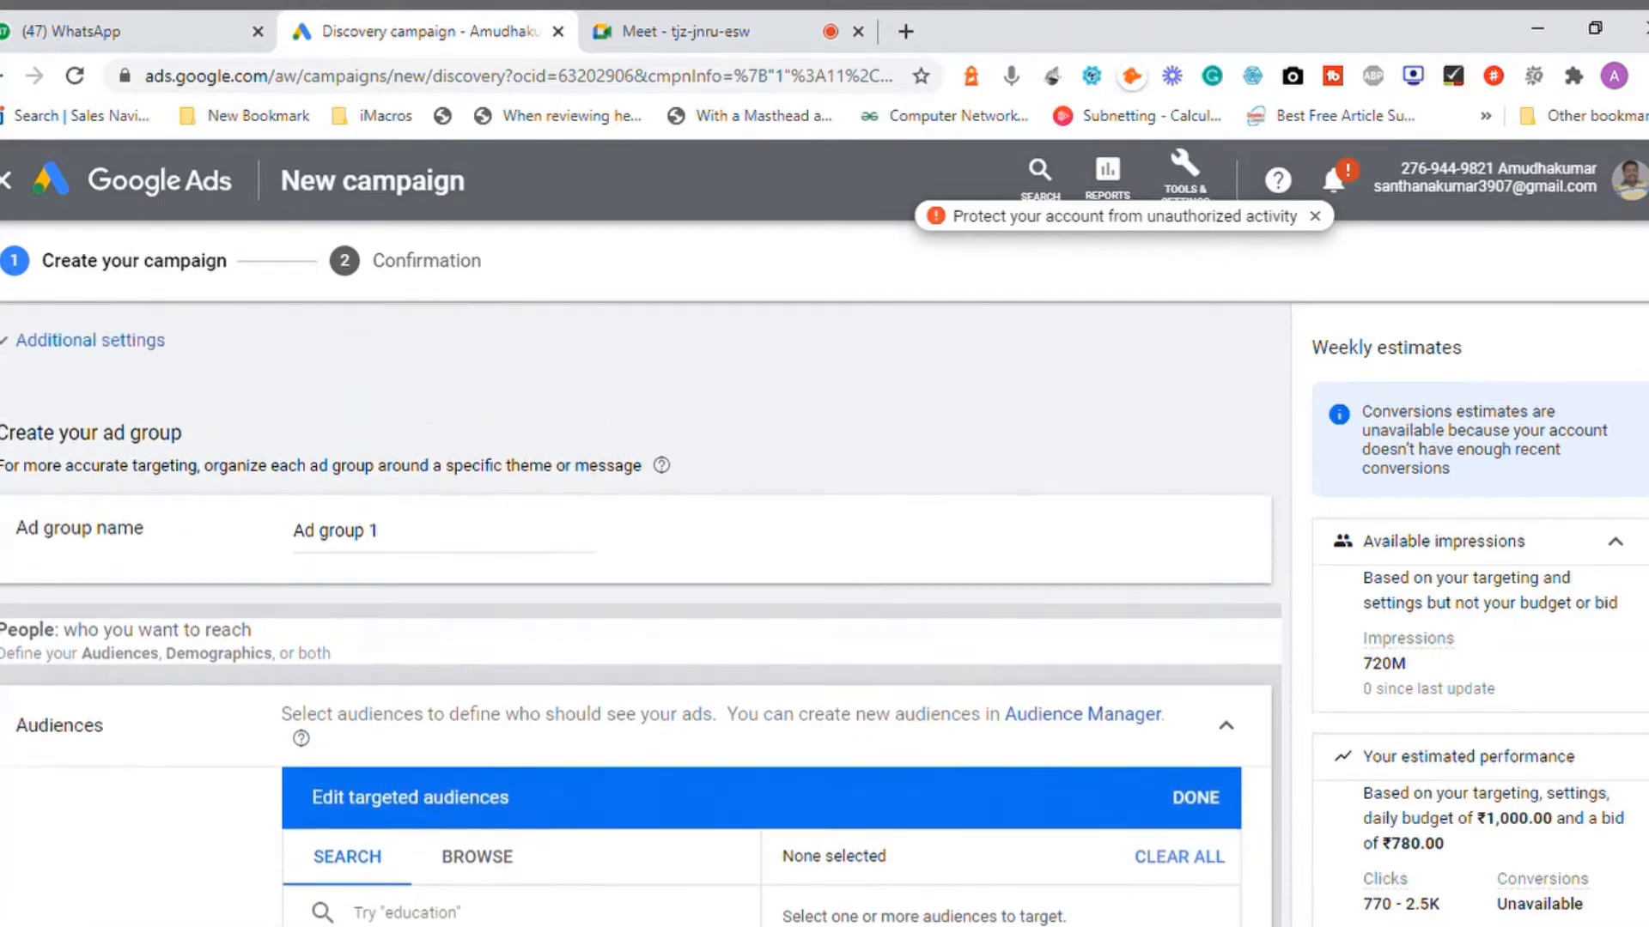
{"action": "scroll", "coordinate": [635, 614], "scroll_direction": "down", "scroll_amount": 3}
{"action": "scroll", "coordinate": [635, 614], "scroll_direction": "down", "scroll_amount": 4}
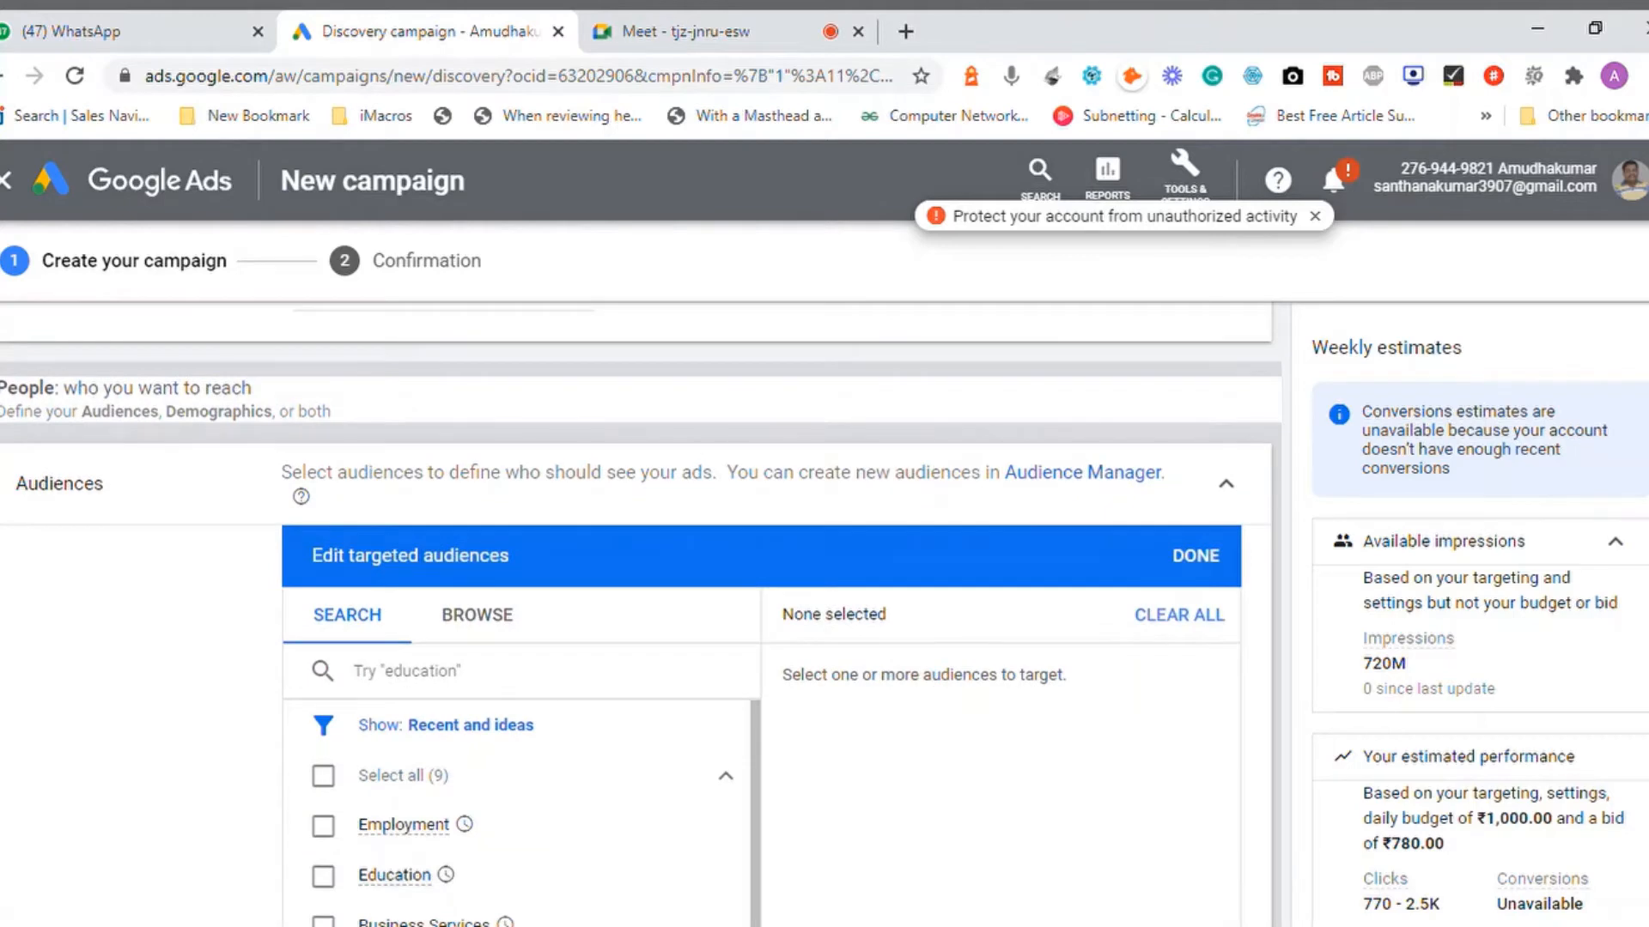
{"action": "scroll", "coordinate": [635, 614], "scroll_direction": "up", "scroll_amount": 2}
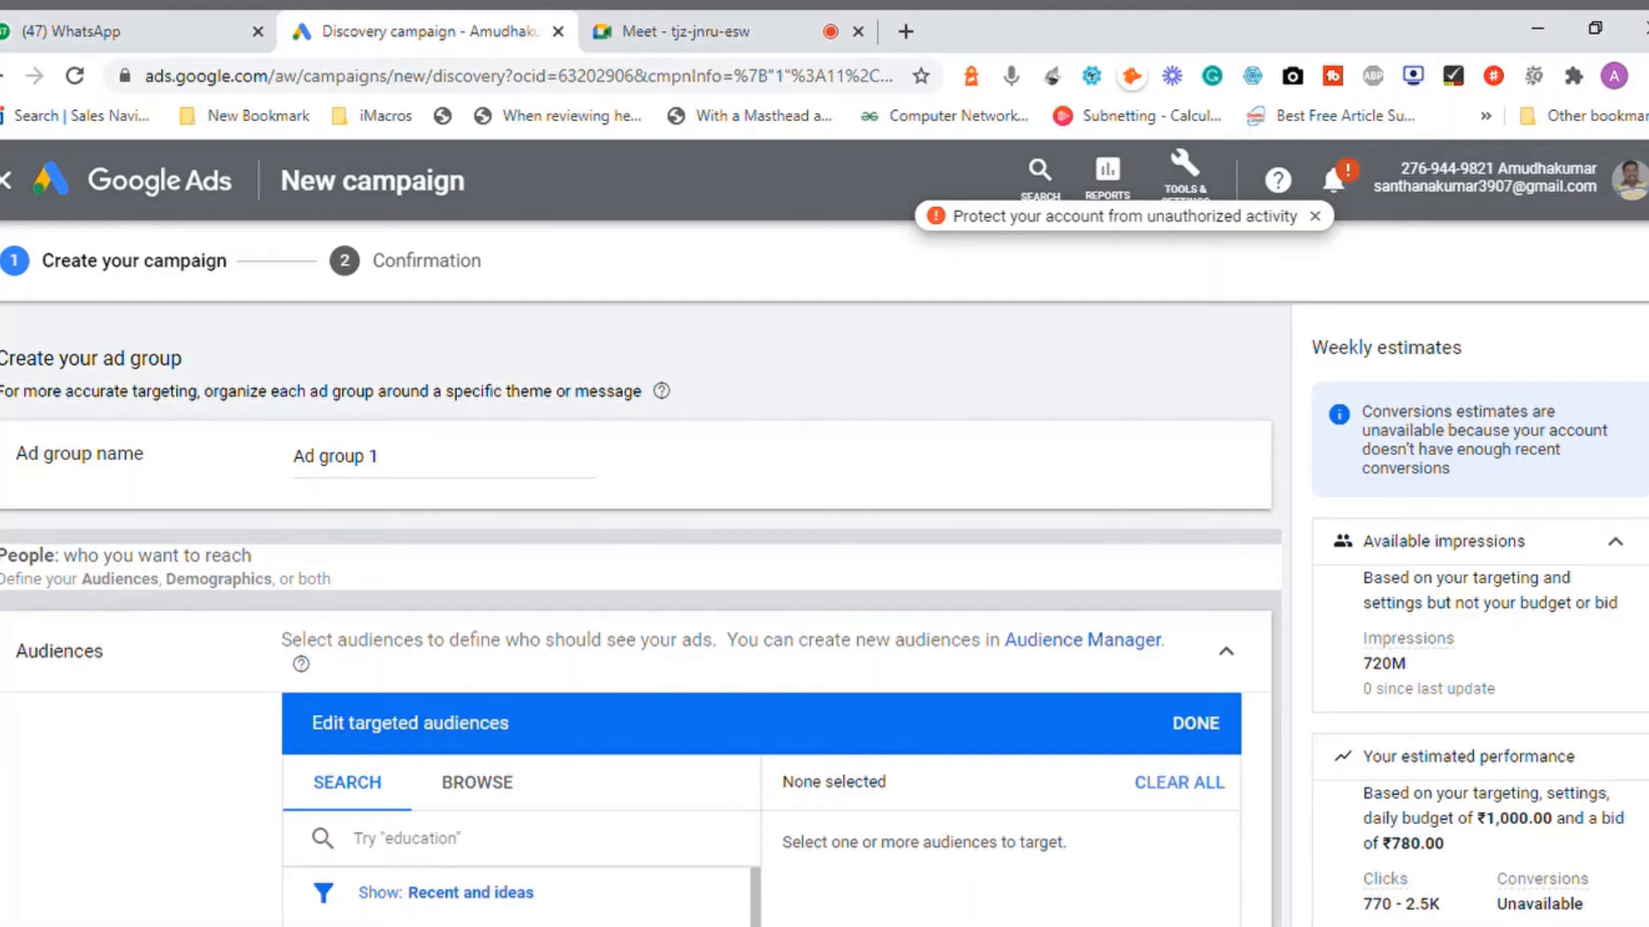
{"action": "scroll", "coordinate": [1069, 514], "scroll_direction": "down", "scroll_amount": 1}
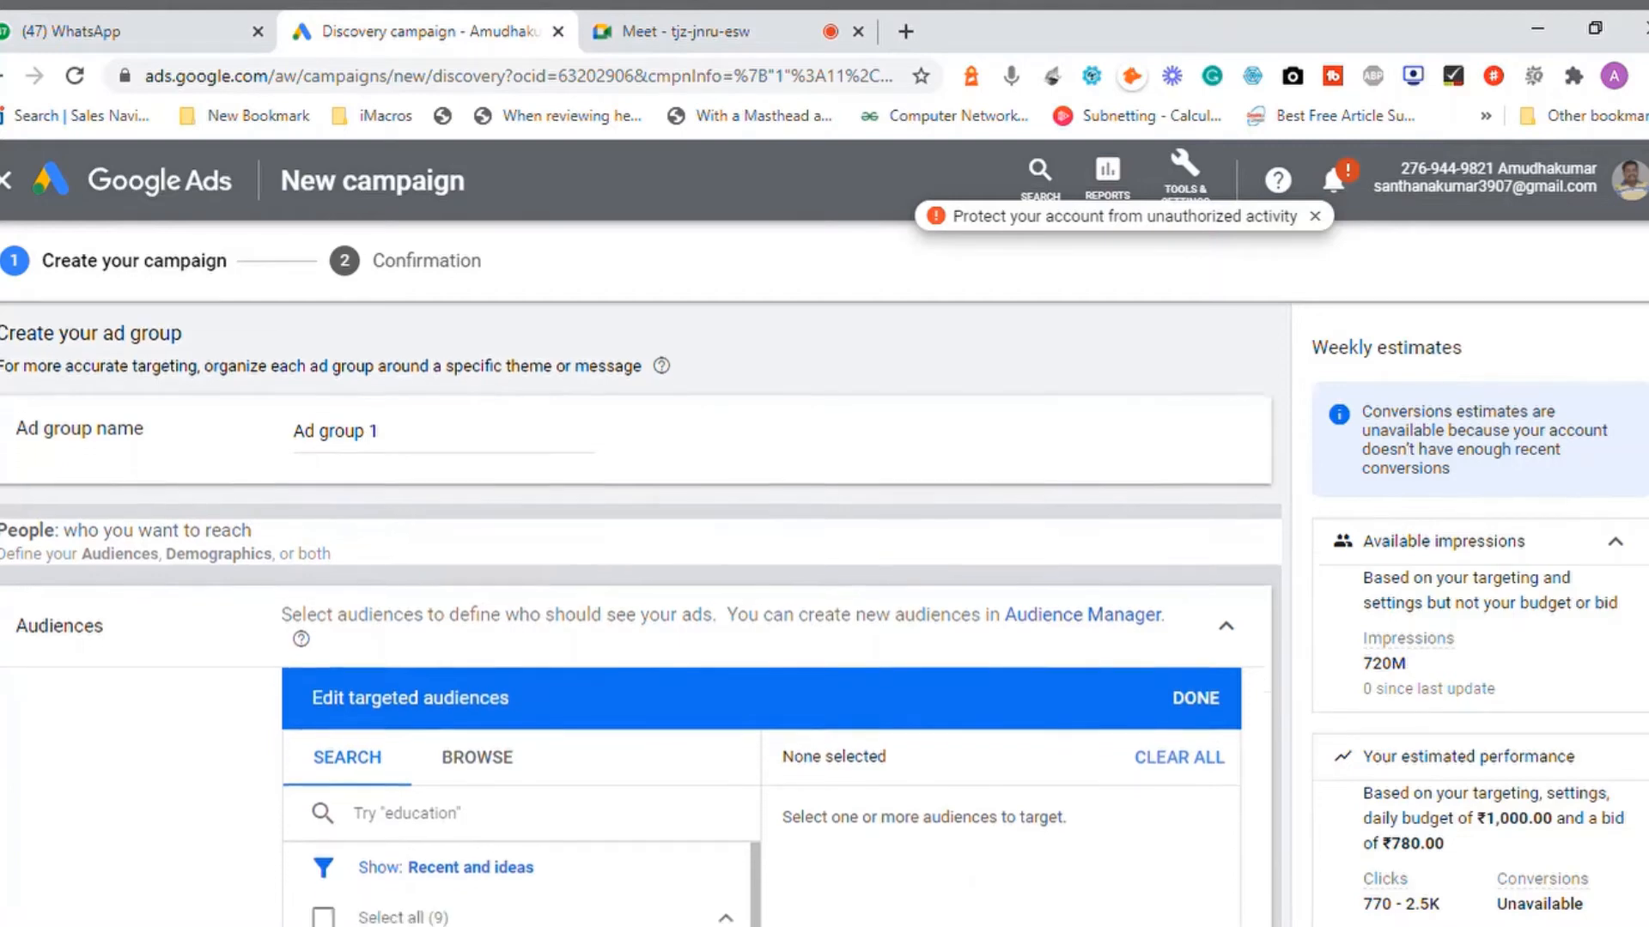
{"action": "triple_click", "coordinate": [532, 440]}
{"action": "type", "text": "M"}
{"action": "key", "text": "BackSpace"}
{"action": "type", "text": "DMC"}
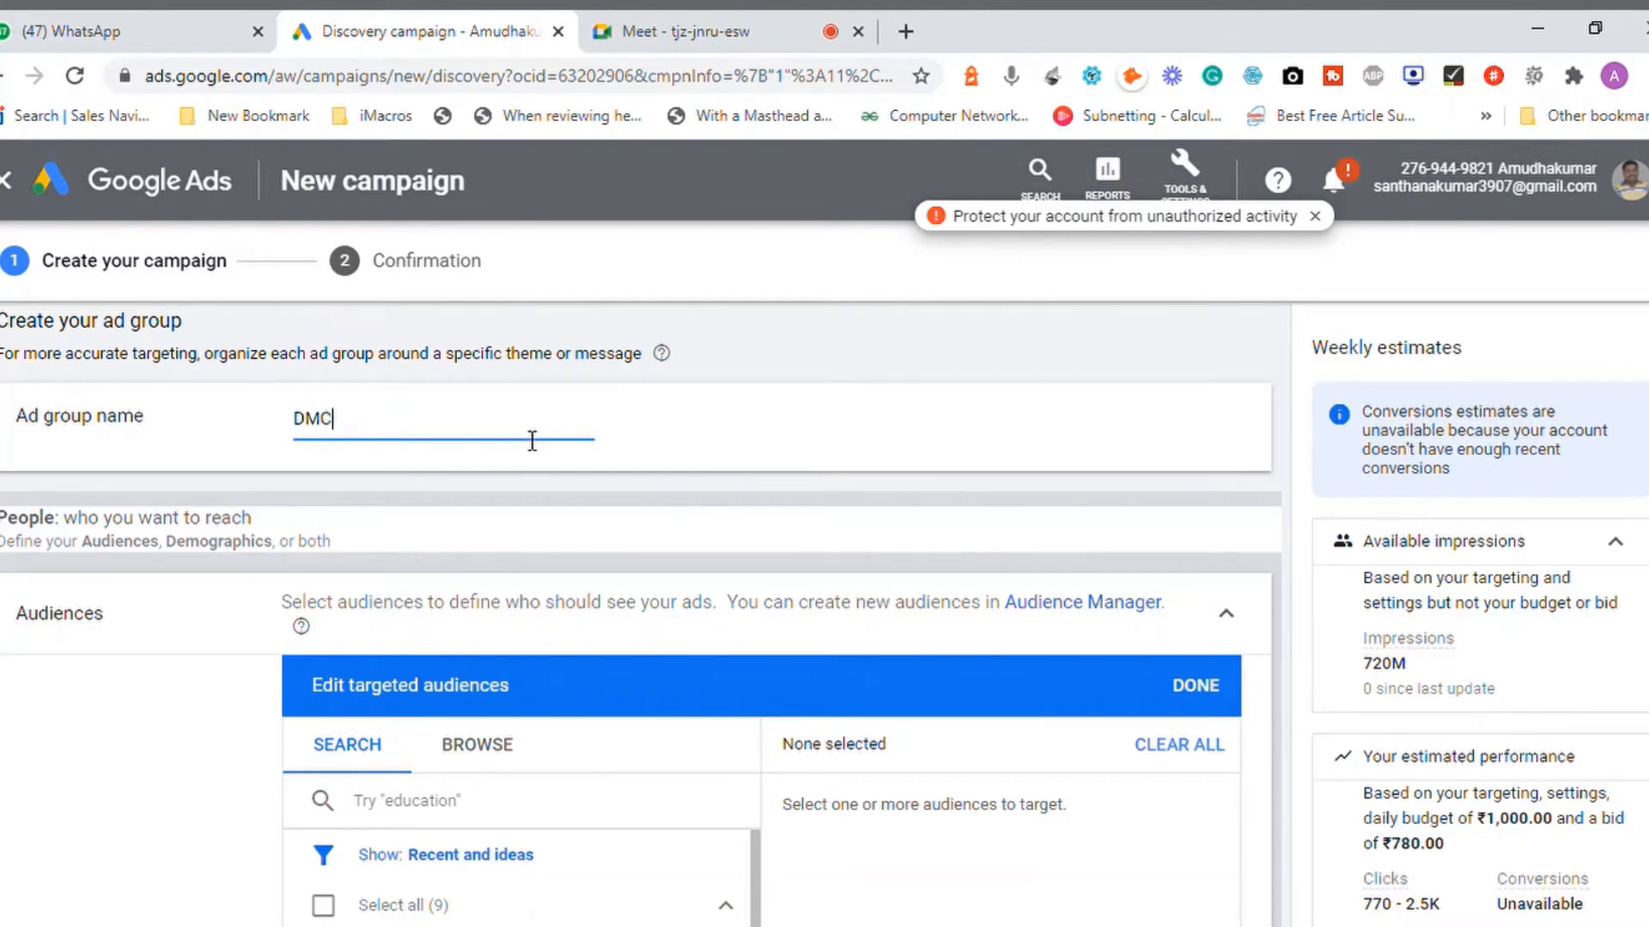
{"action": "left_click", "coordinate": [909, 379]}
- Add Employment, Education, Business Services and Web Design & Development to the ad group's targeted audiences
{"action": "scroll", "coordinate": [420, 682], "scroll_direction": "down", "scroll_amount": 3}
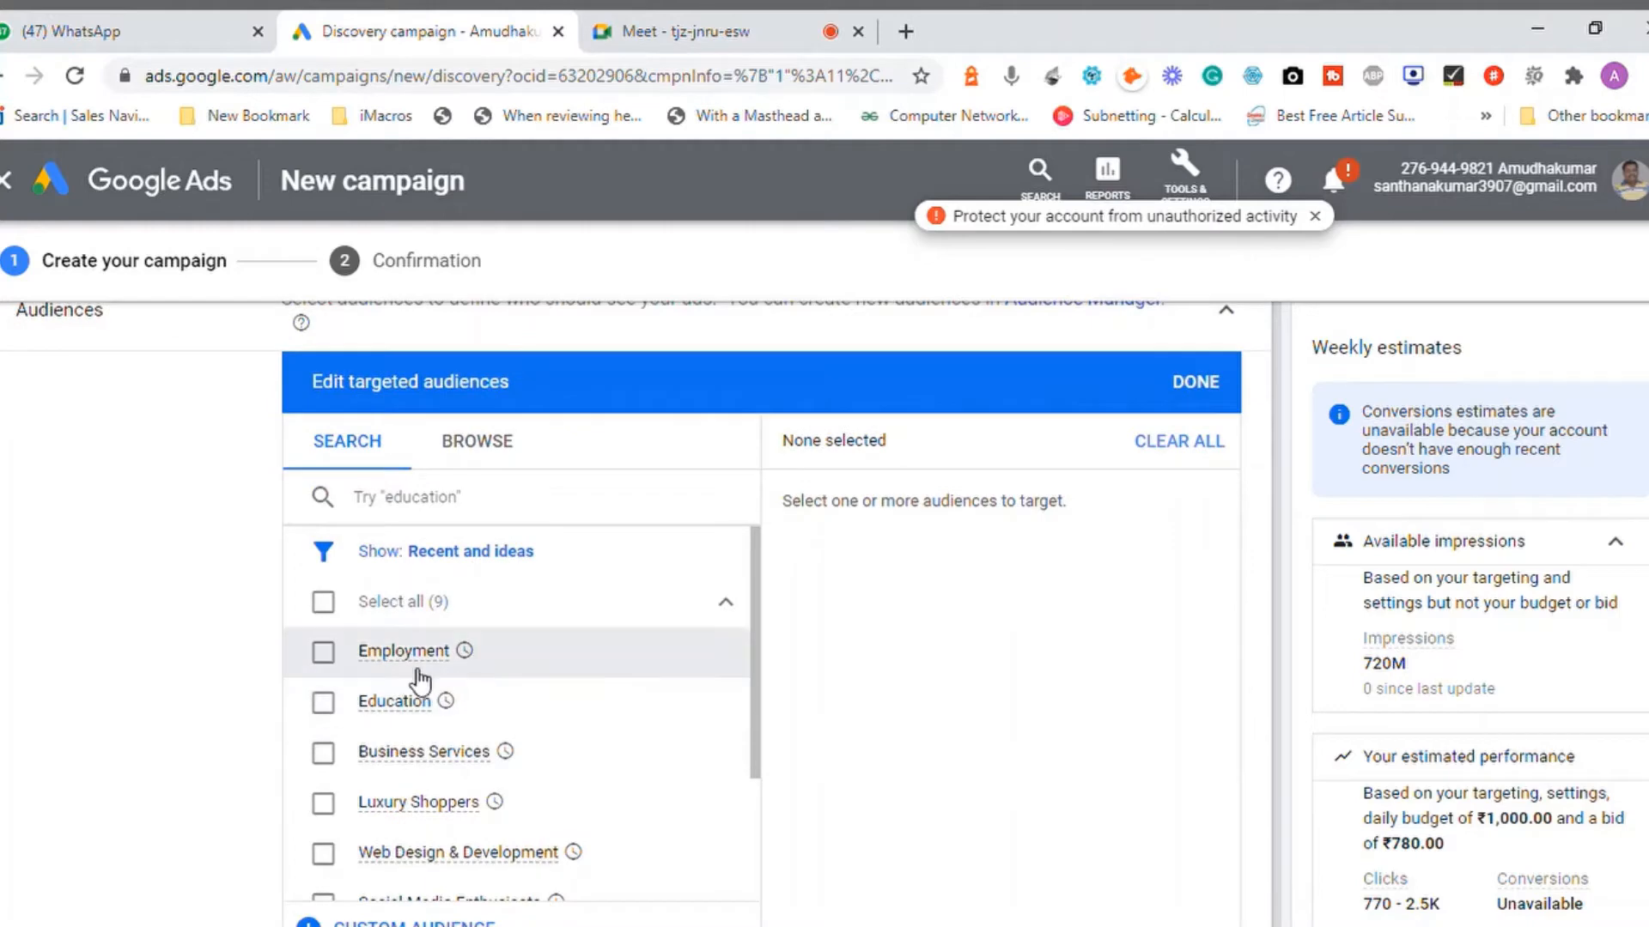
{"action": "left_click", "coordinate": [323, 652]}
{"action": "left_click", "coordinate": [326, 715]}
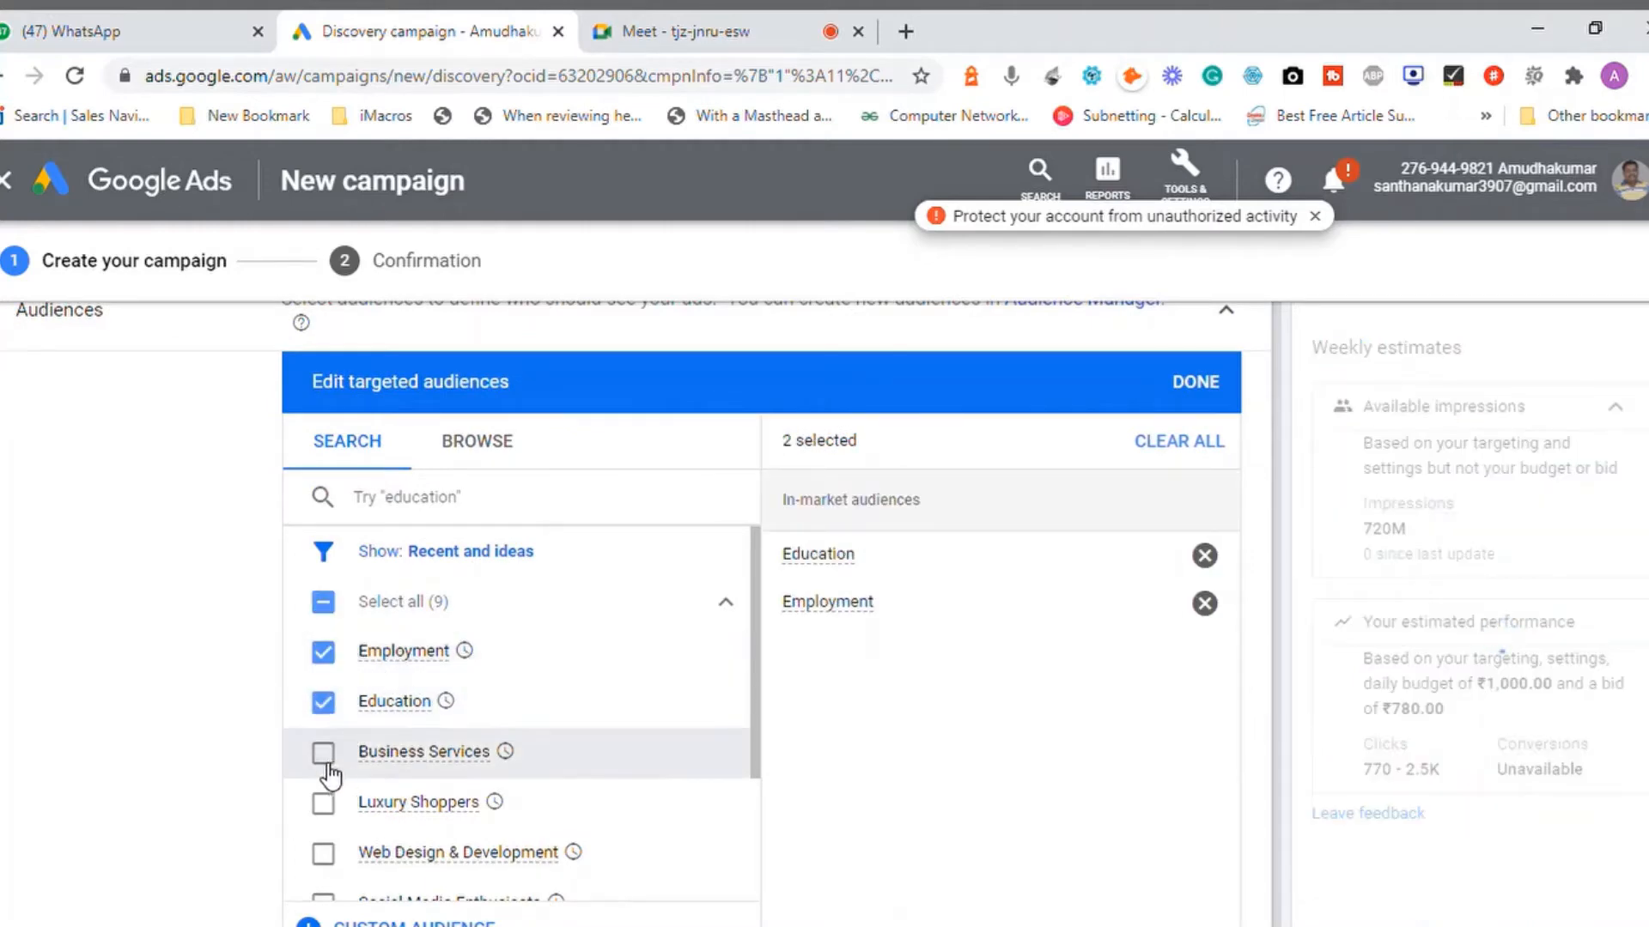
{"action": "left_click", "coordinate": [324, 760]}
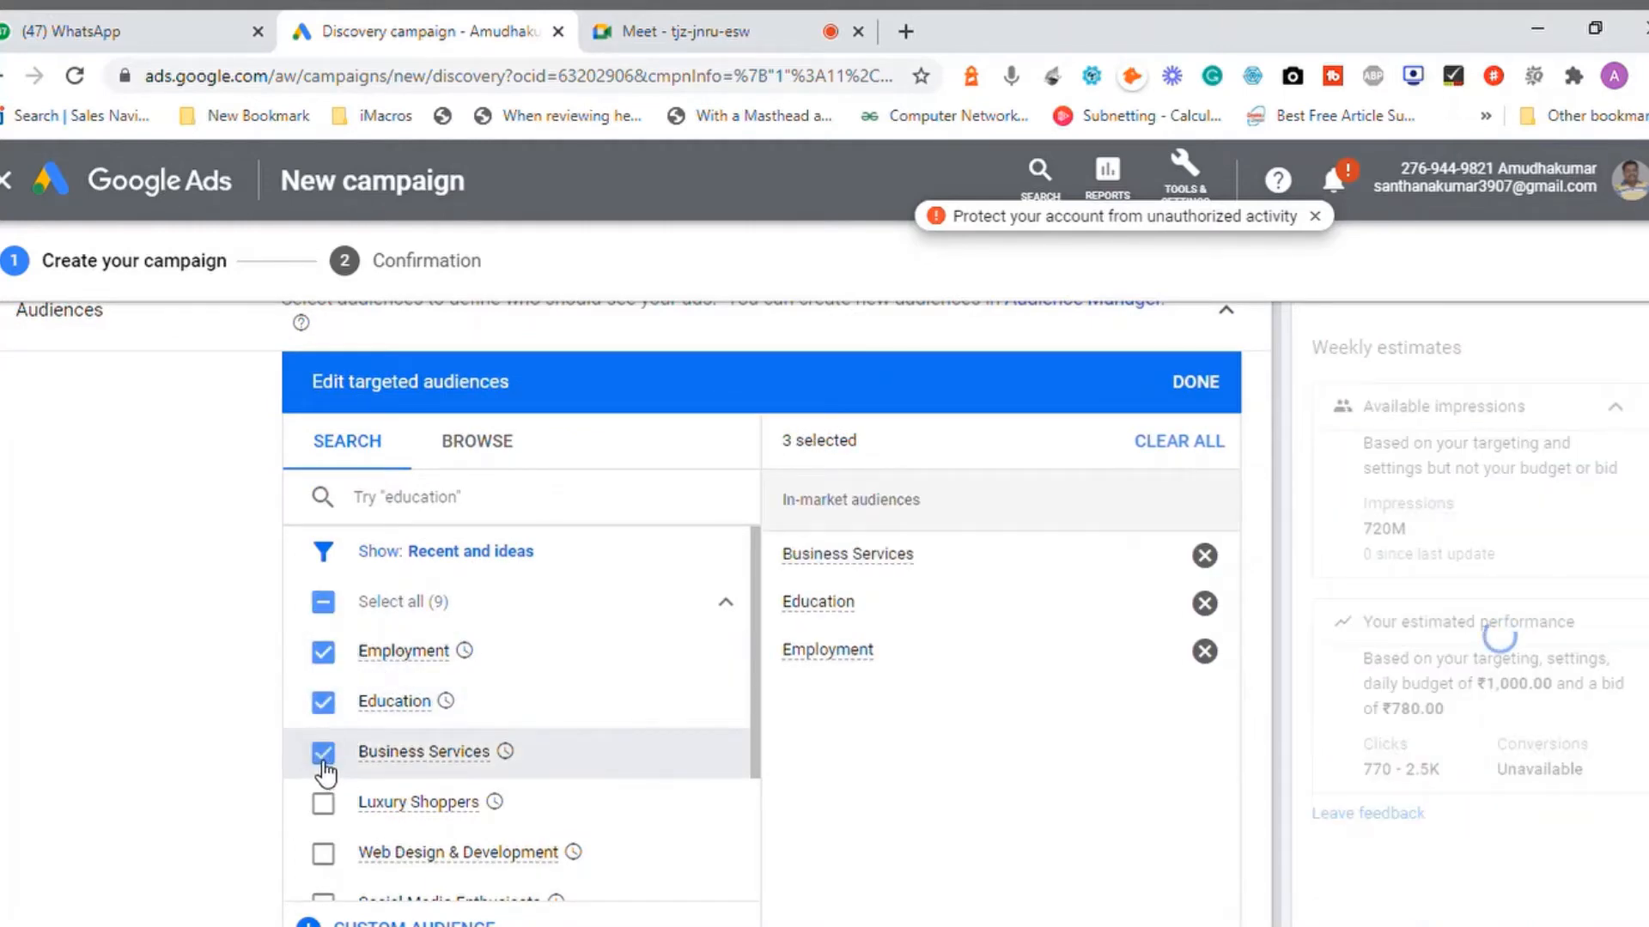
{"action": "left_click", "coordinate": [325, 855]}
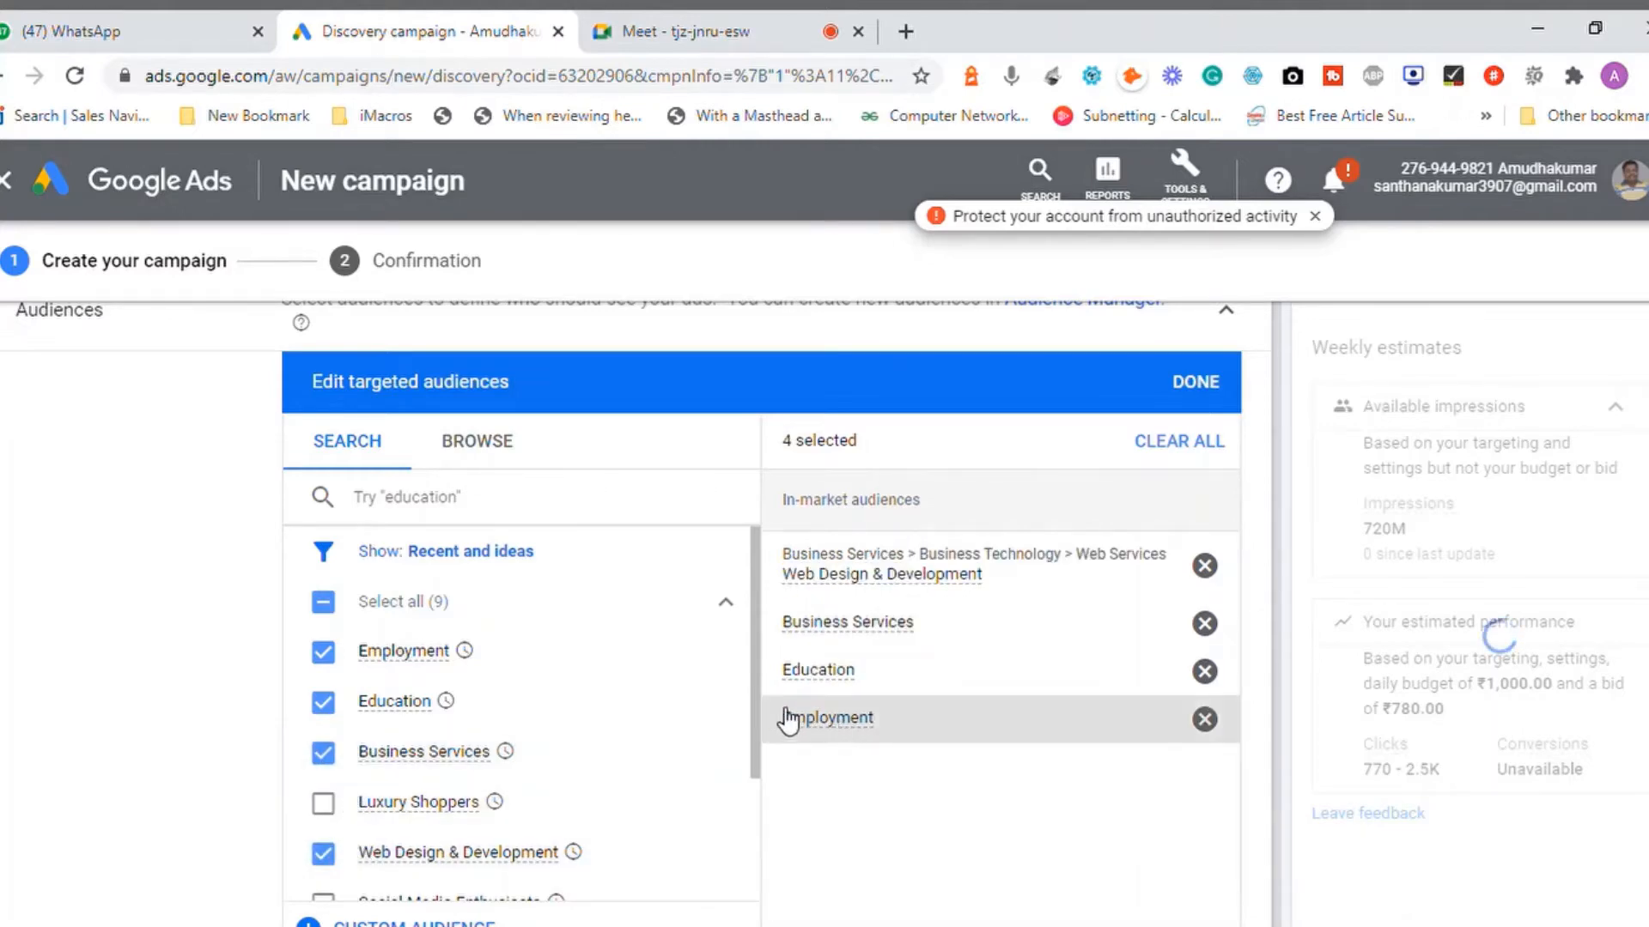
{"action": "left_click_drag", "start_coordinate": [755, 718], "coordinate": [748, 578]}
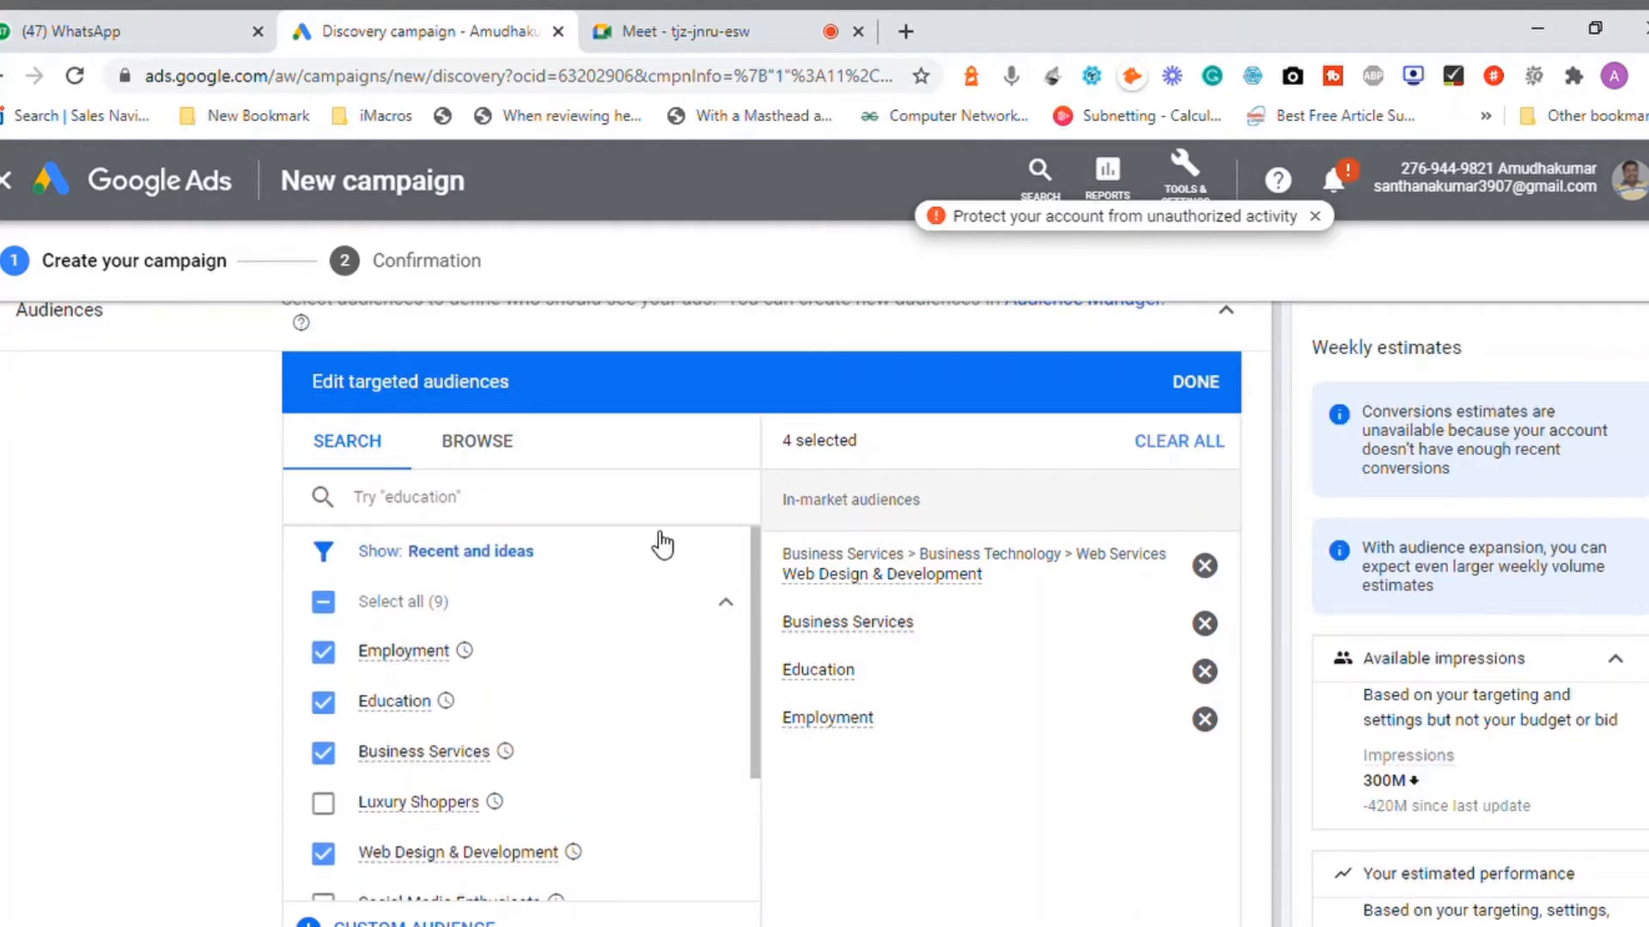
- Search the audiences for "digital marketing course" and add Business Education and Open Online Courses to the targeting
{"action": "left_click", "coordinate": [462, 496]}
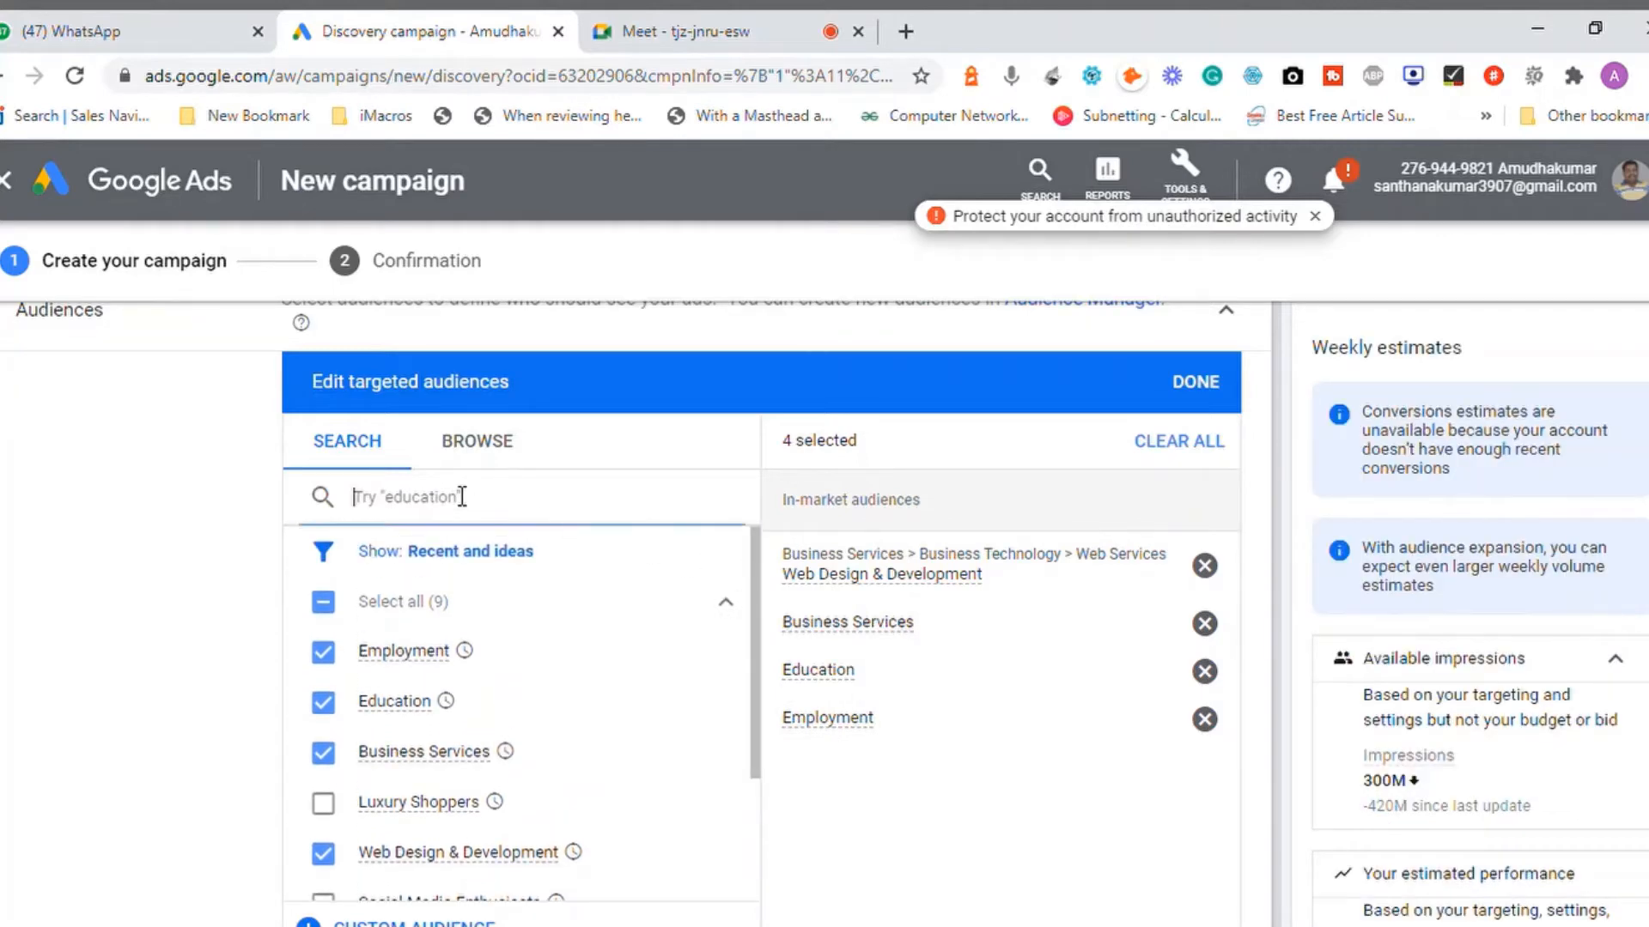
{"action": "type", "text": "digital marketing course"}
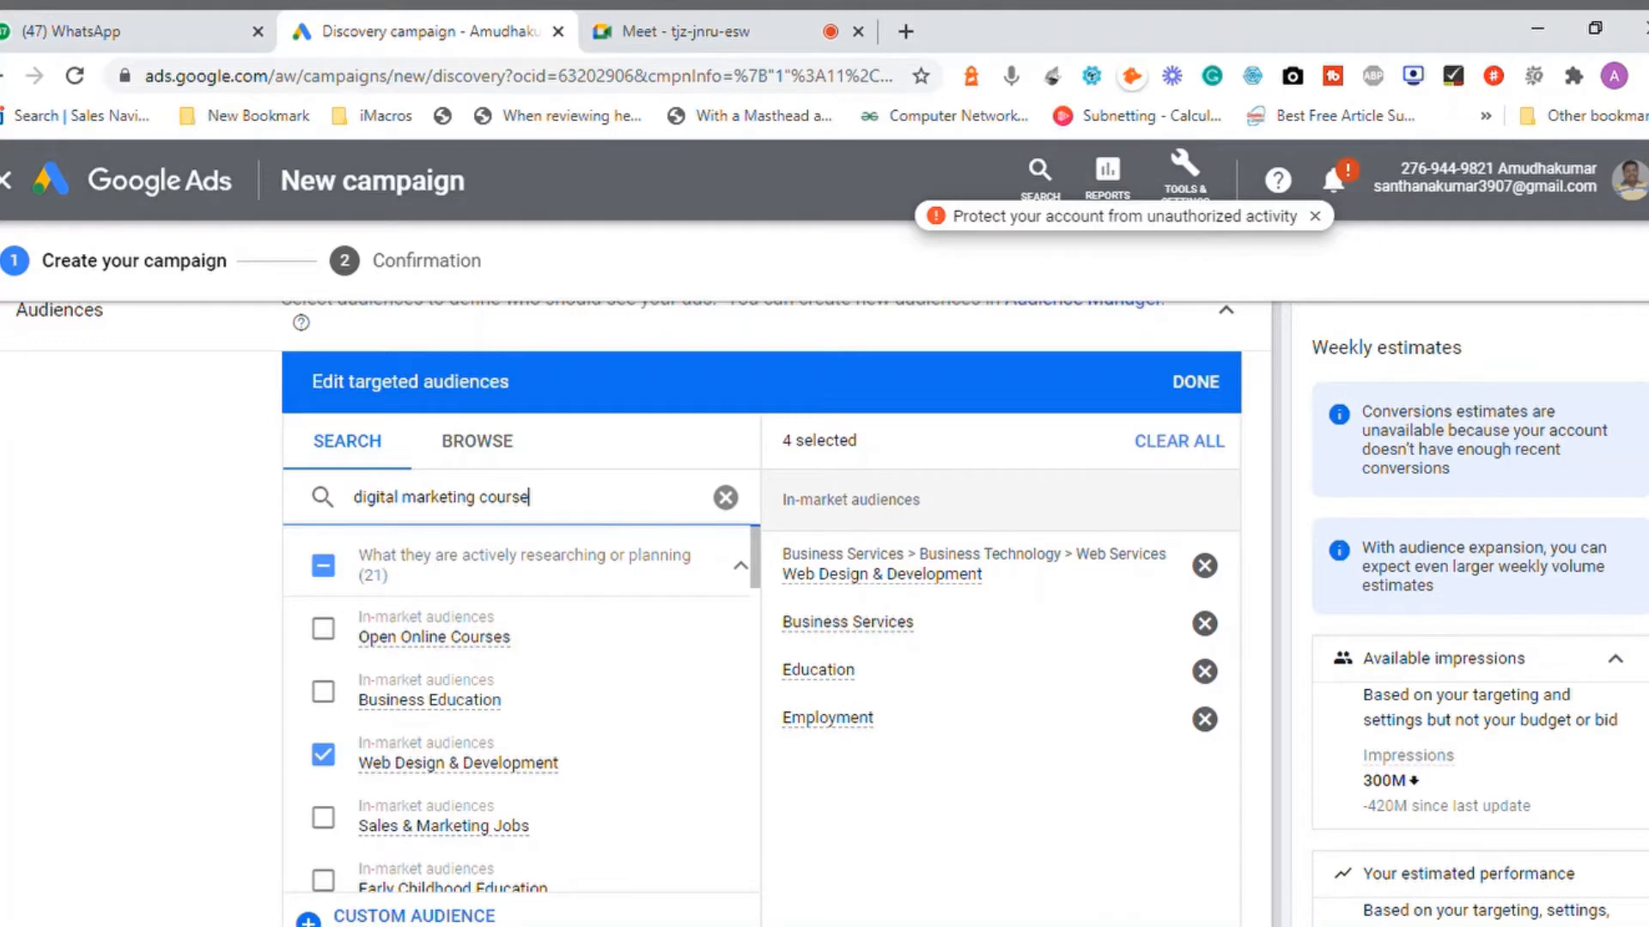
{"action": "left_click", "coordinate": [321, 692]}
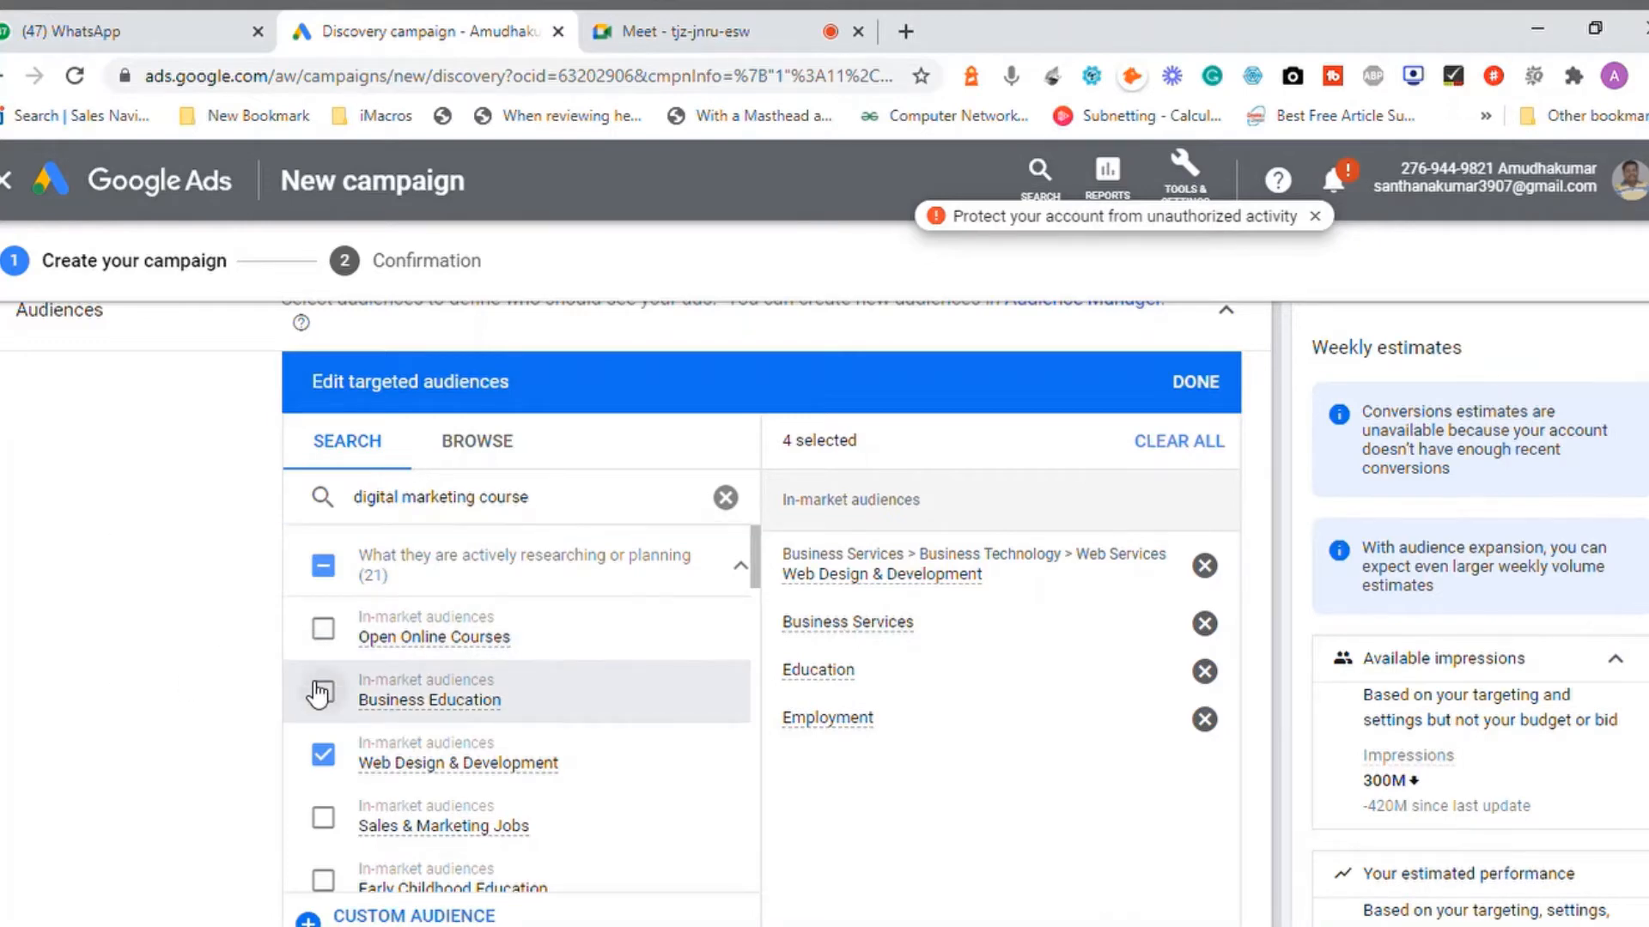
{"action": "left_click", "coordinate": [342, 645]}
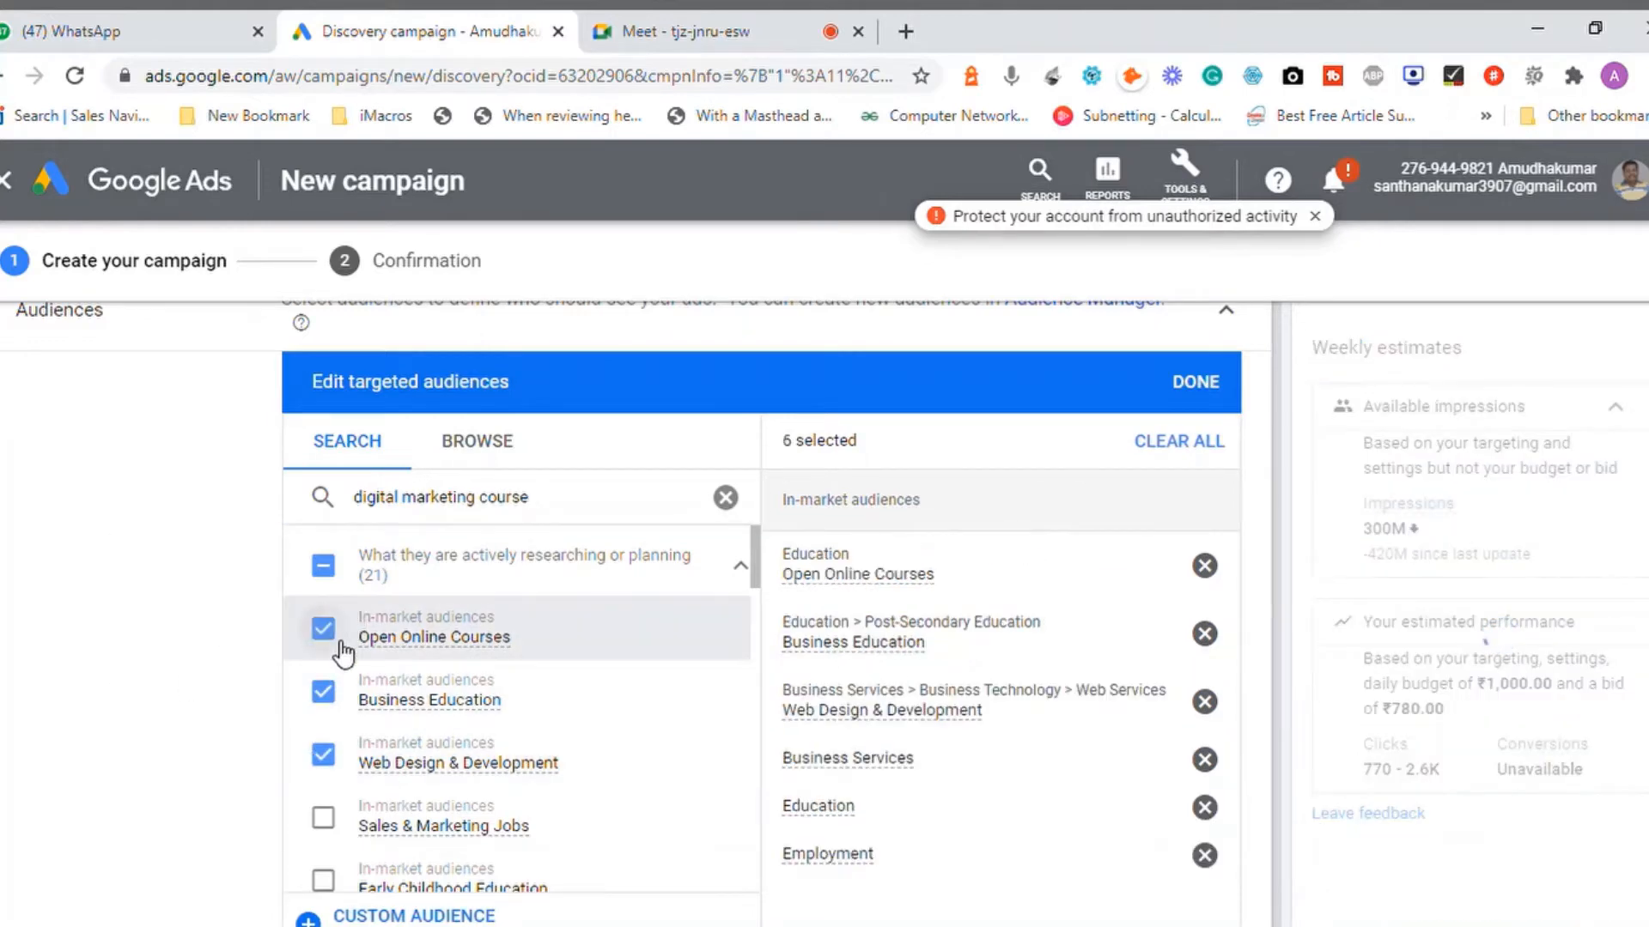
{"action": "left_click_drag", "start_coordinate": [756, 571], "coordinate": [759, 633]}
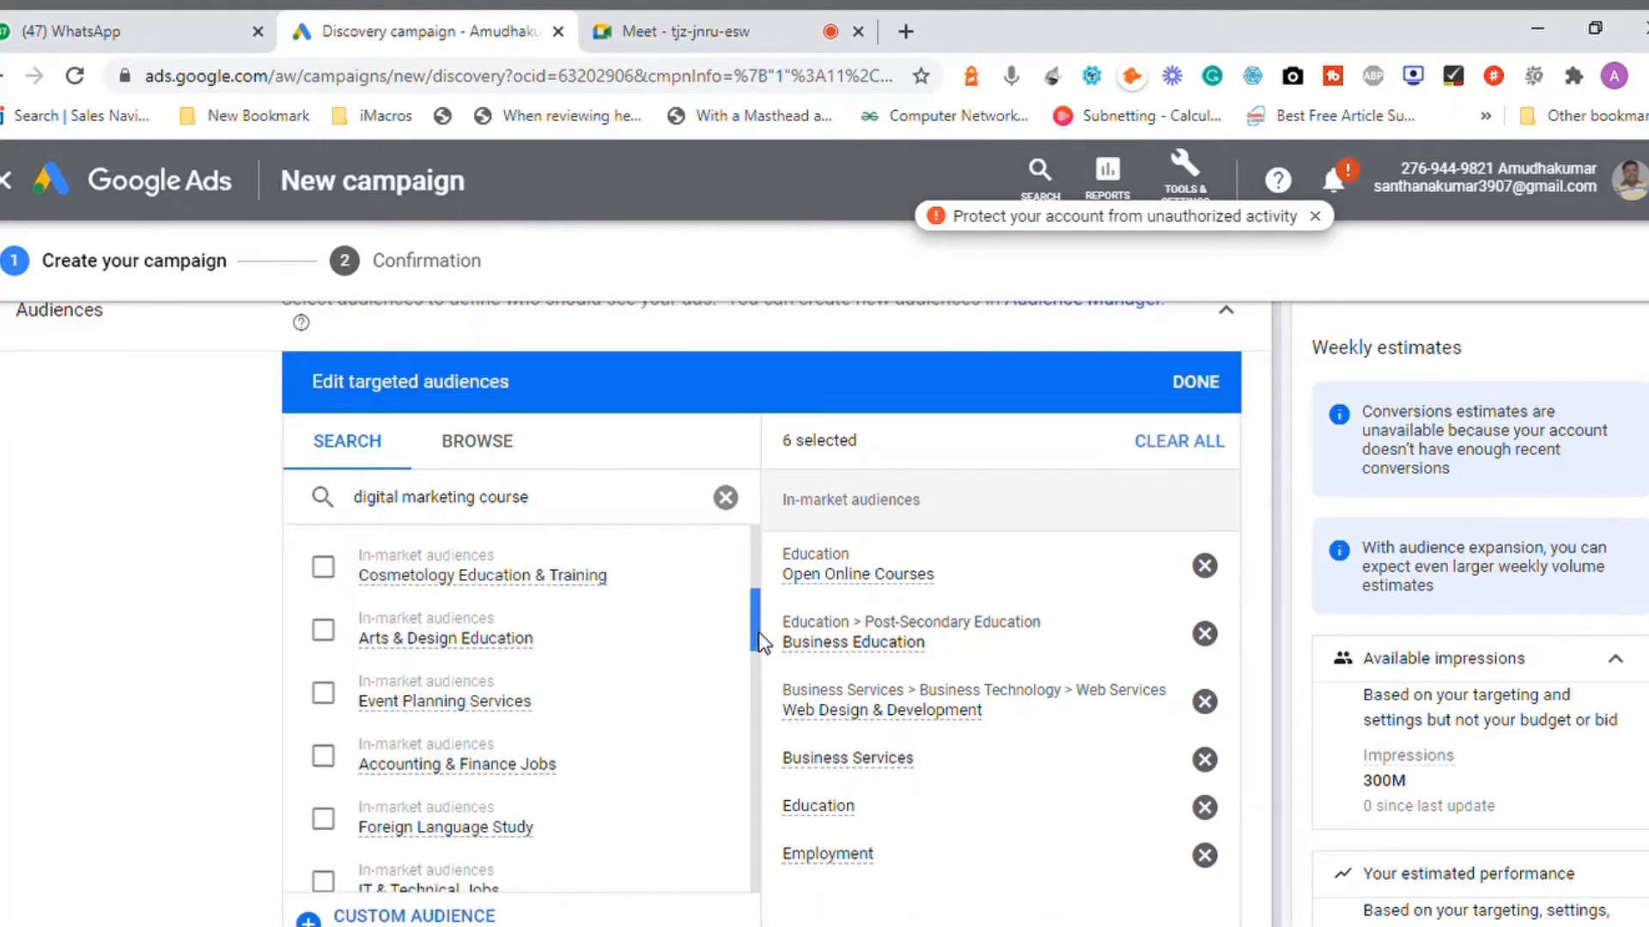
- Browse the audiences based on business interaction, look through the website visitors lists and return to the audience categories
{"action": "left_click", "coordinate": [471, 445]}
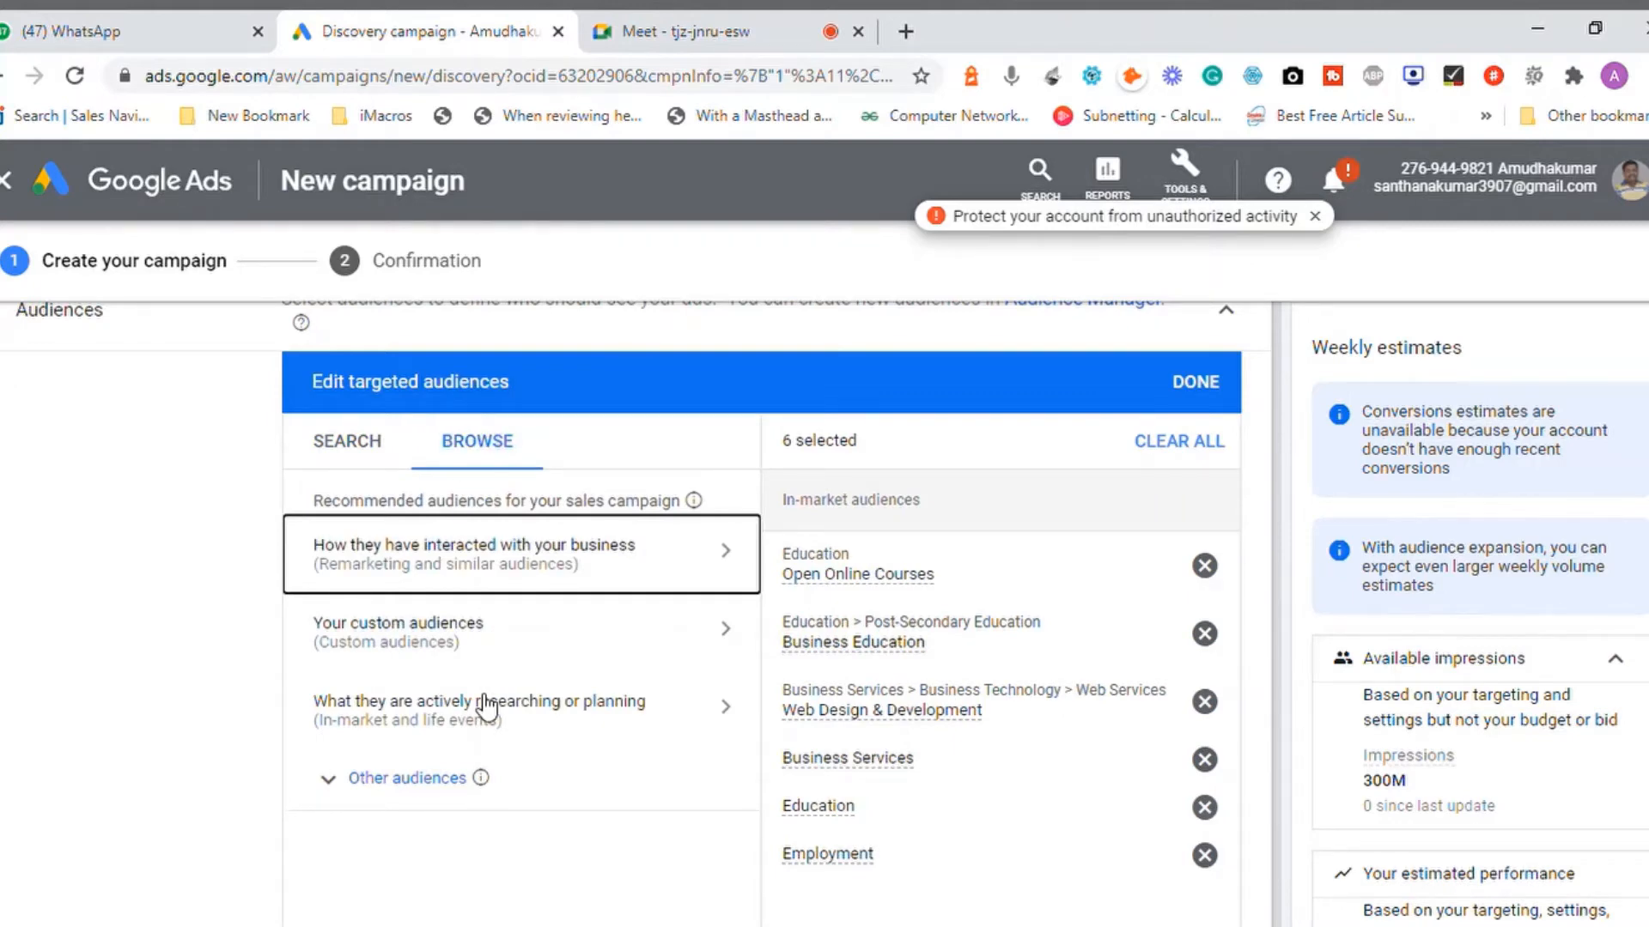
{"action": "left_click", "coordinate": [480, 571]}
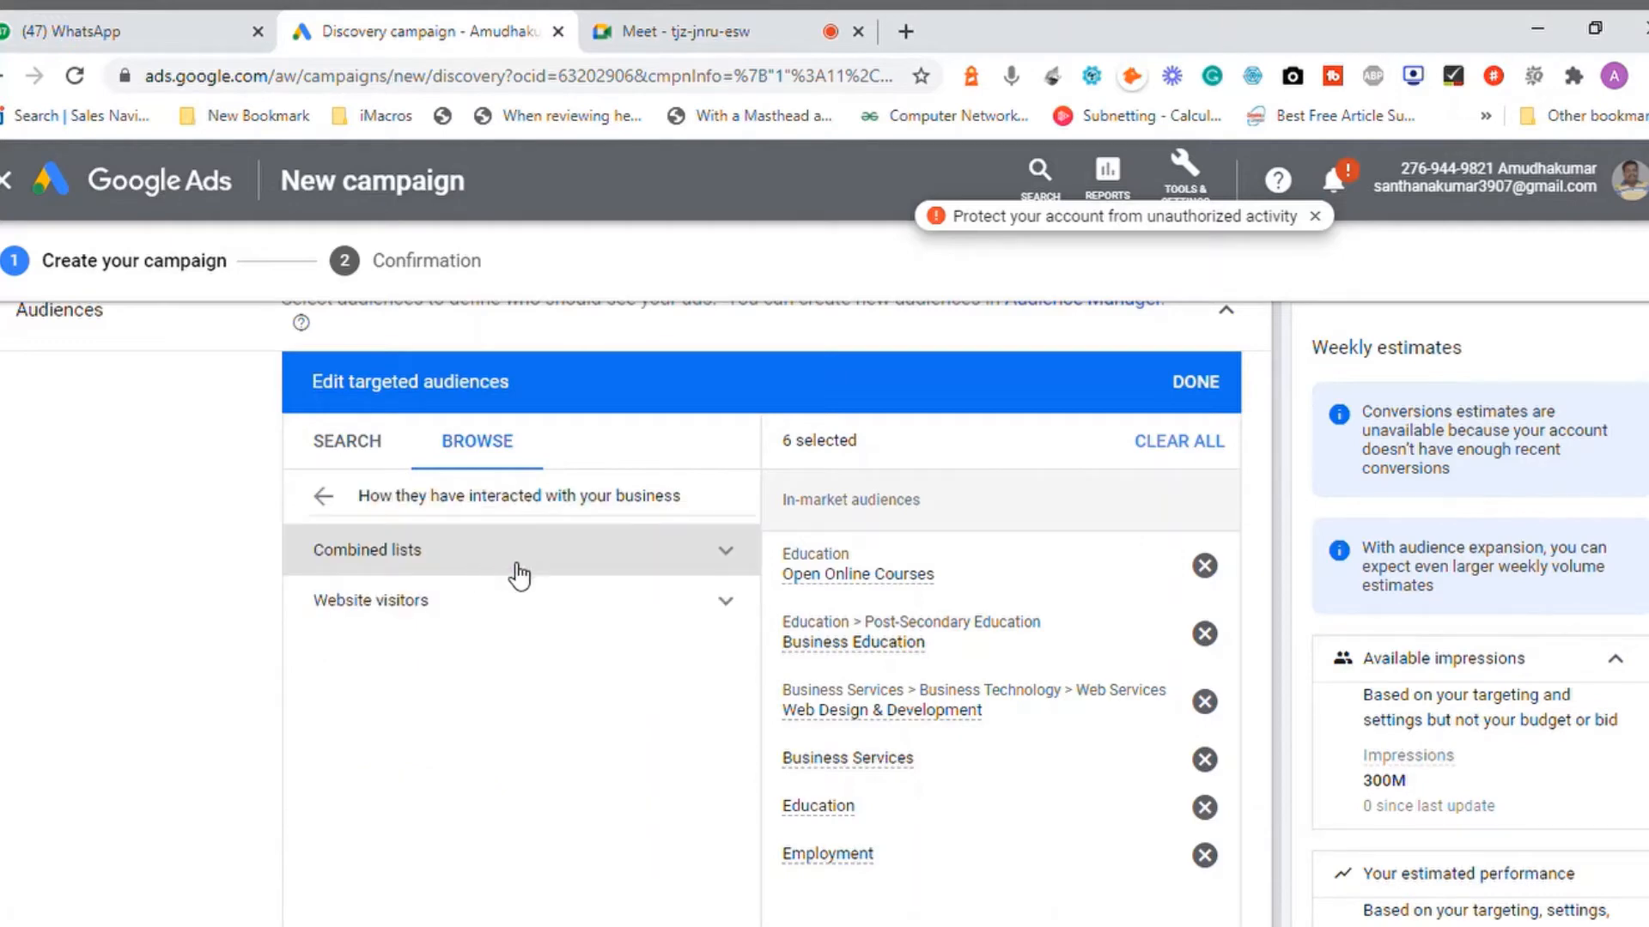
{"action": "left_click", "coordinate": [402, 601]}
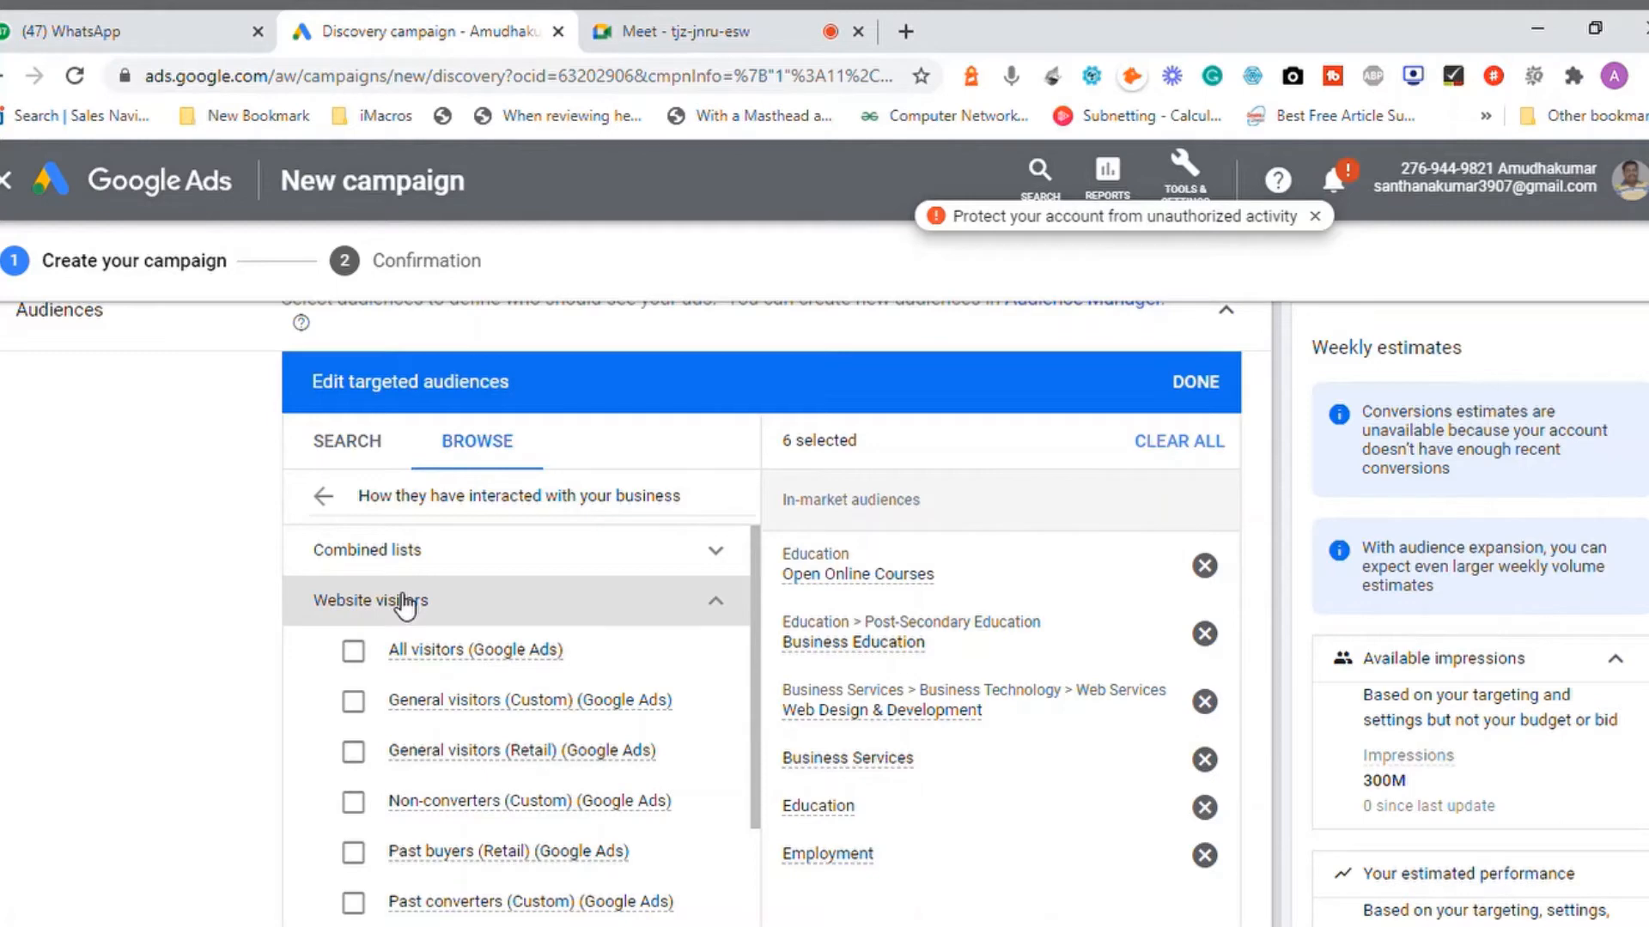
{"action": "left_click", "coordinate": [324, 495]}
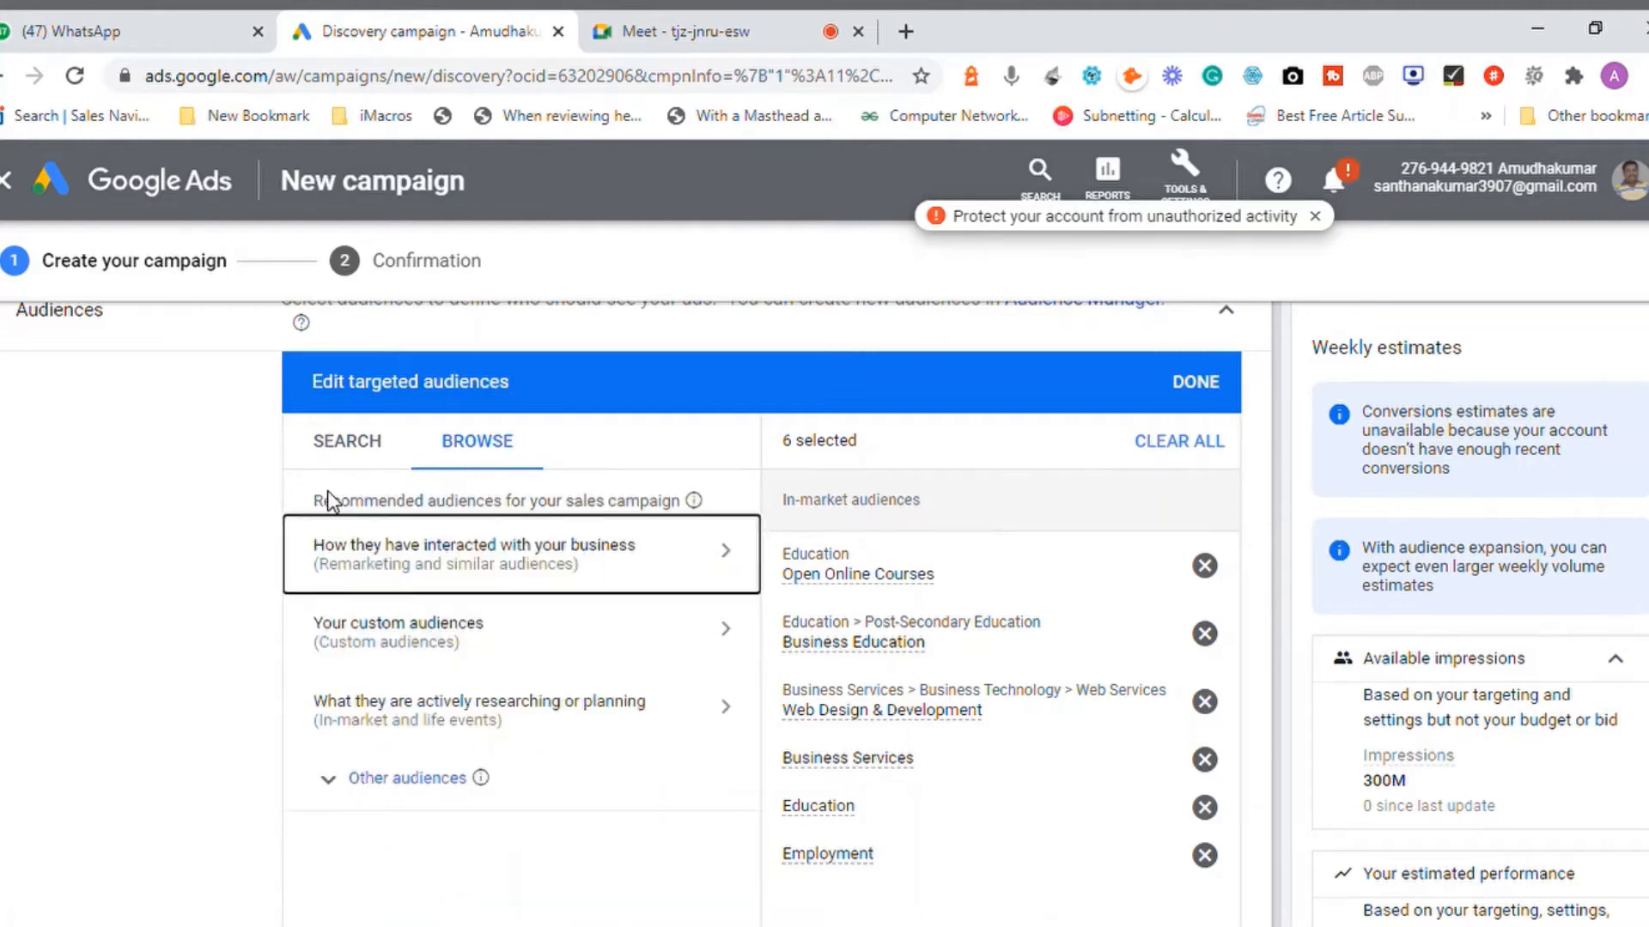
- Finish editing the targeted audiences and check the audience expansion reach
{"action": "left_click", "coordinate": [369, 439]}
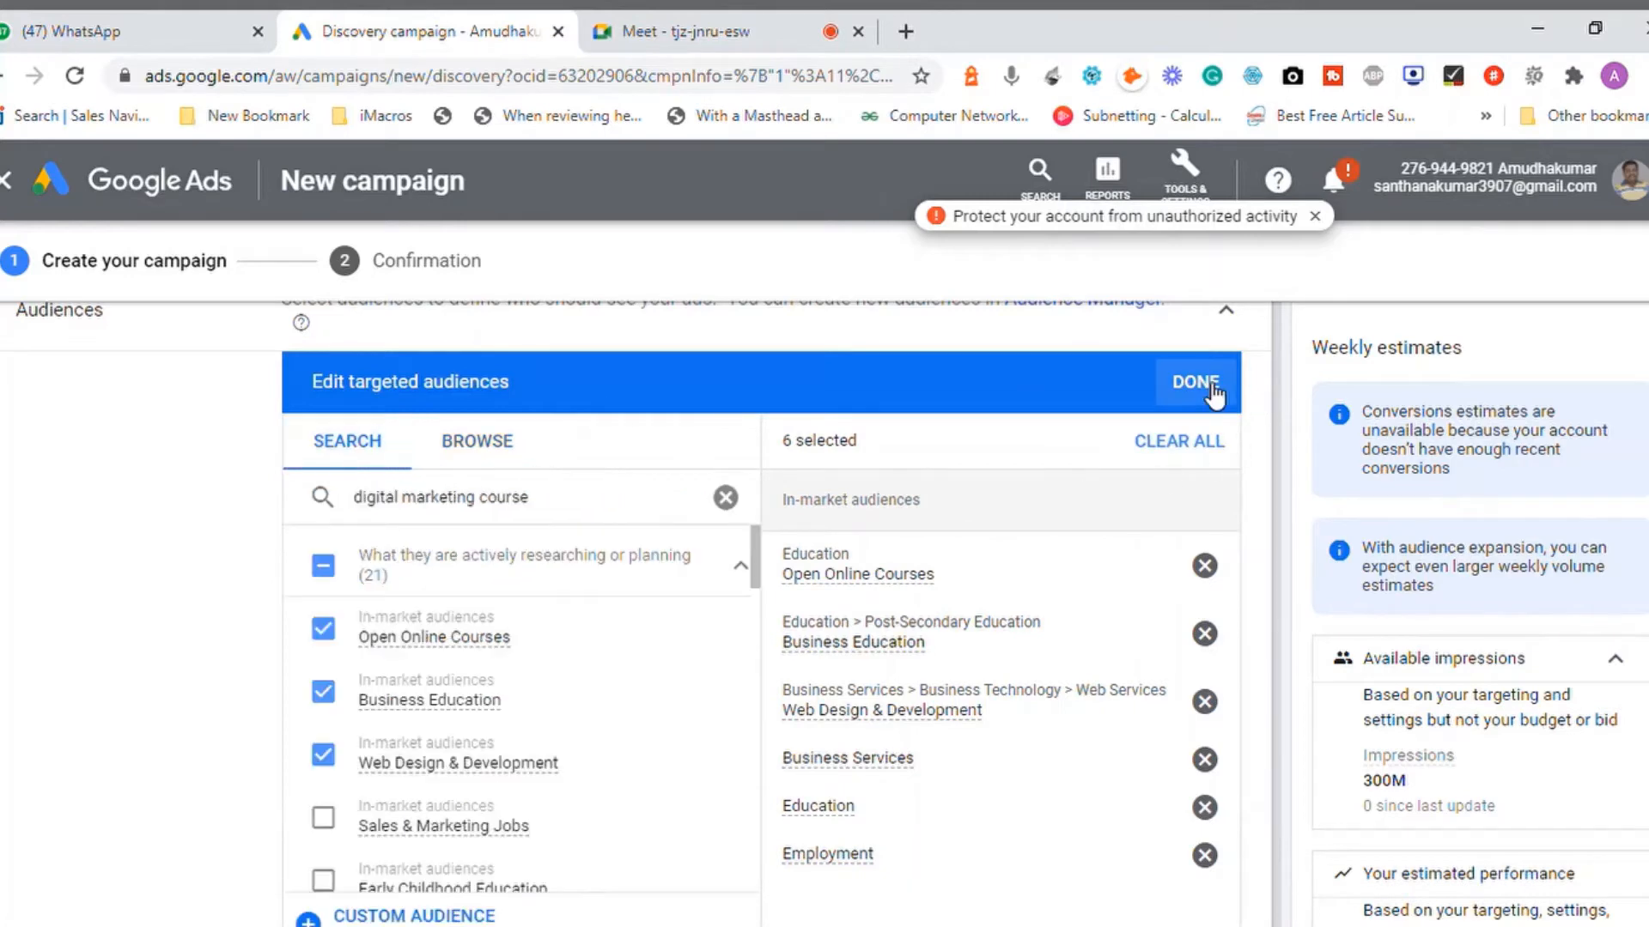
{"action": "left_click", "coordinate": [1214, 392]}
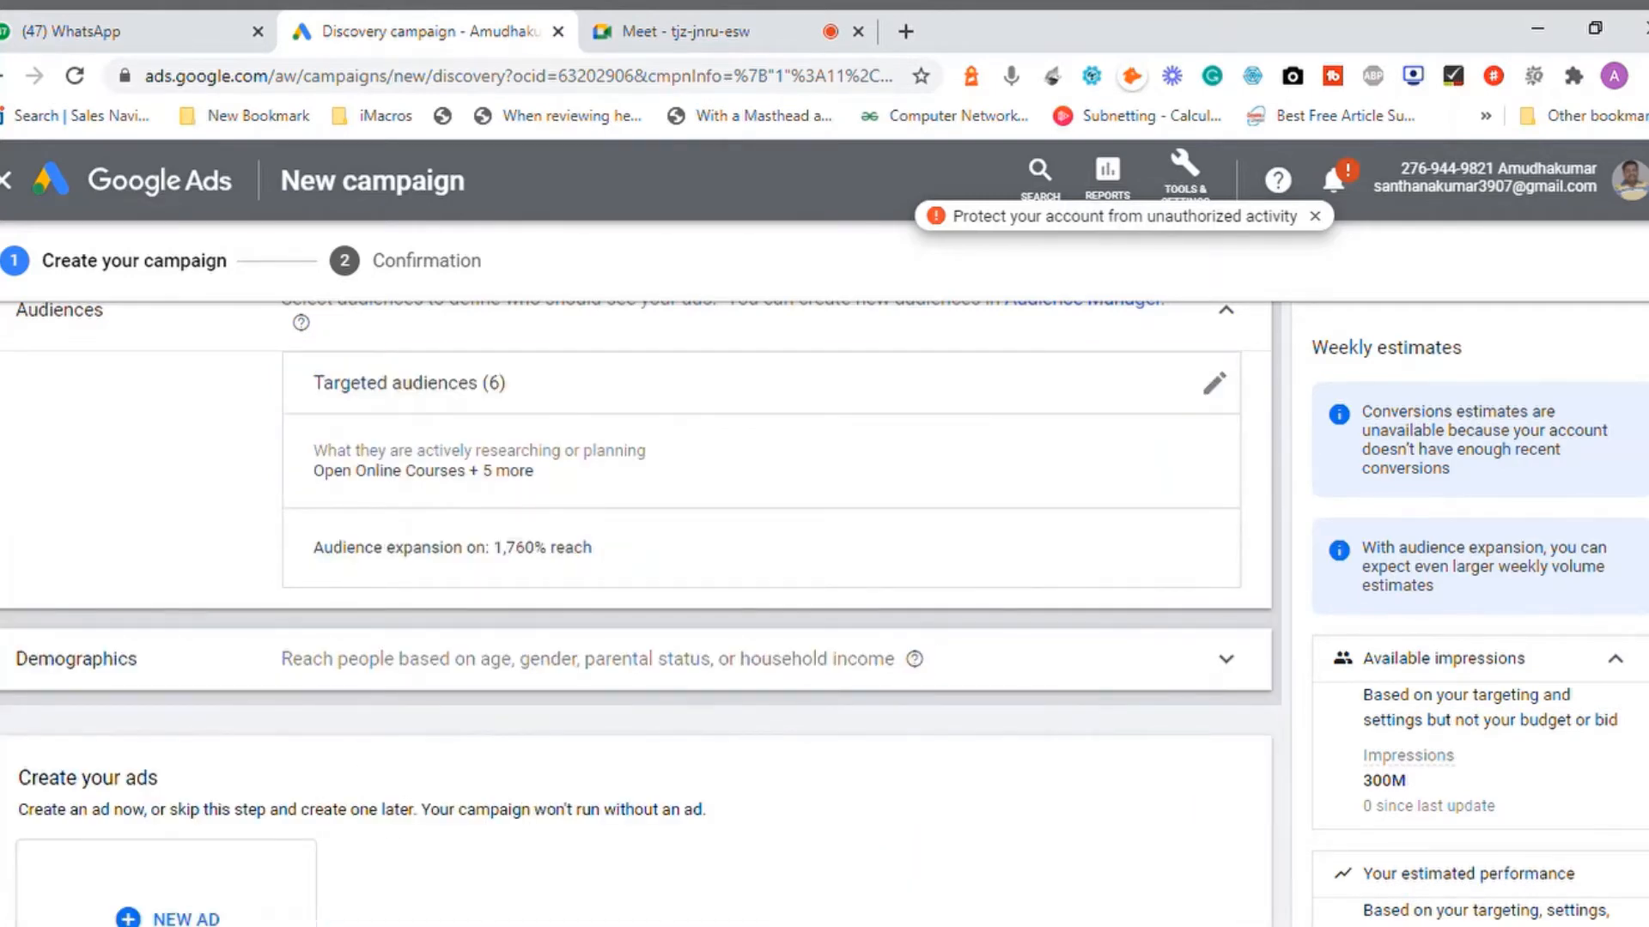
{"action": "scroll", "coordinate": [641, 601], "scroll_direction": "up", "scroll_amount": 1}
{"action": "scroll", "coordinate": [640, 601], "scroll_direction": "down", "scroll_amount": 1}
{"action": "scroll", "coordinate": [641, 602], "scroll_direction": "up", "scroll_amount": 1}
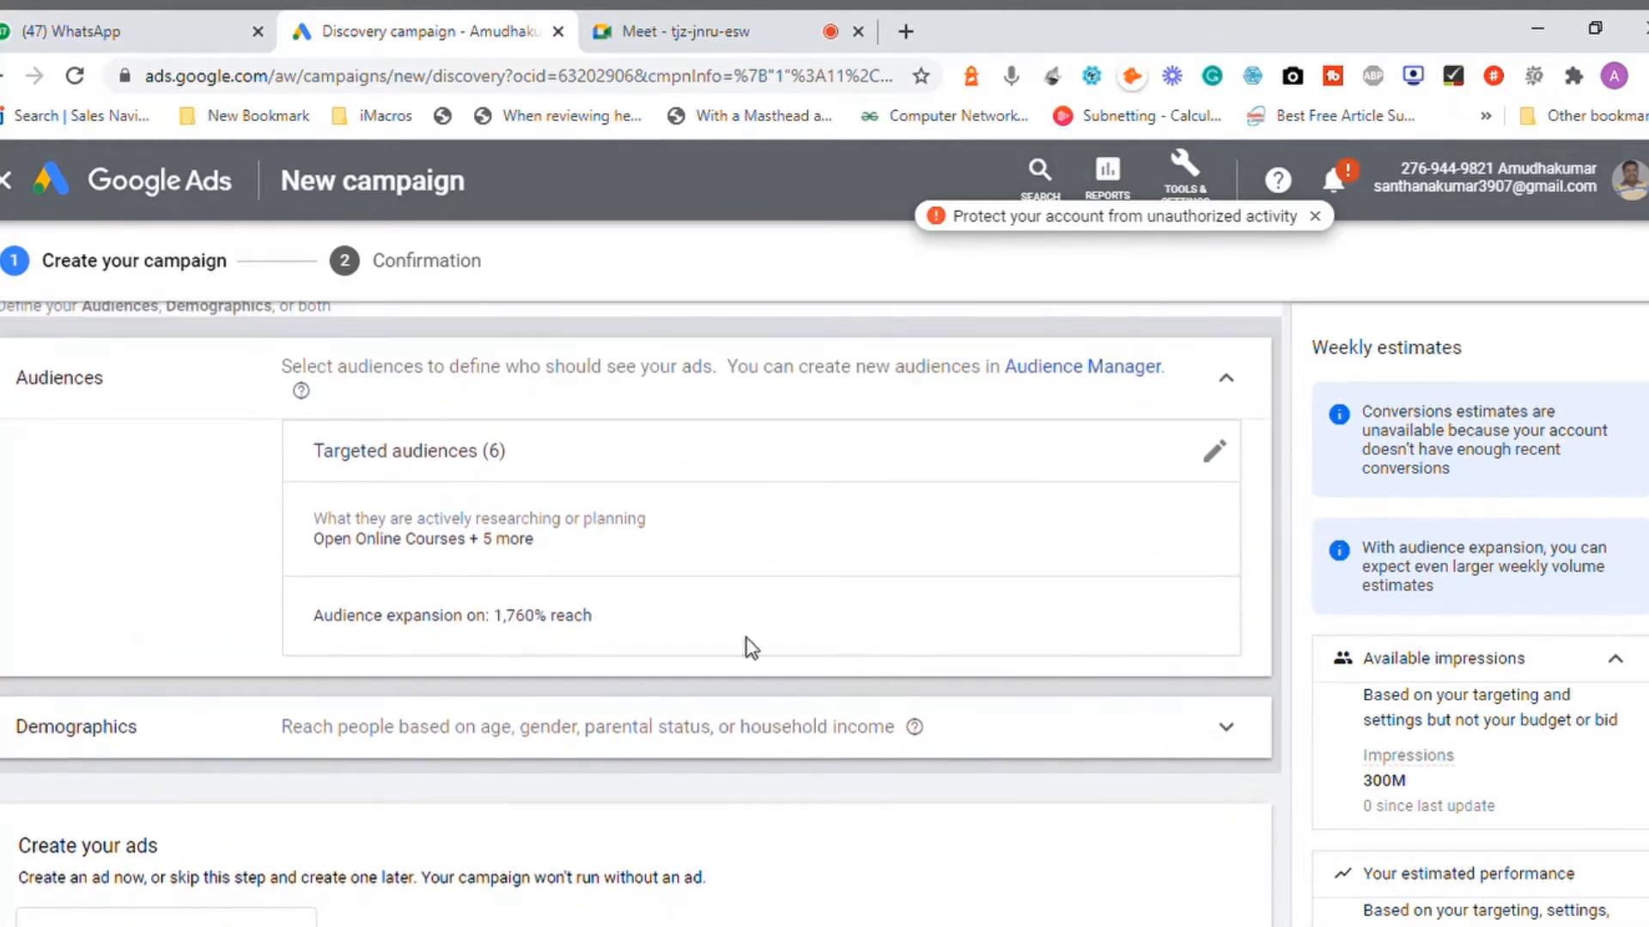
{"action": "left_click_drag", "start_coordinate": [495, 618], "coordinate": [615, 642]}
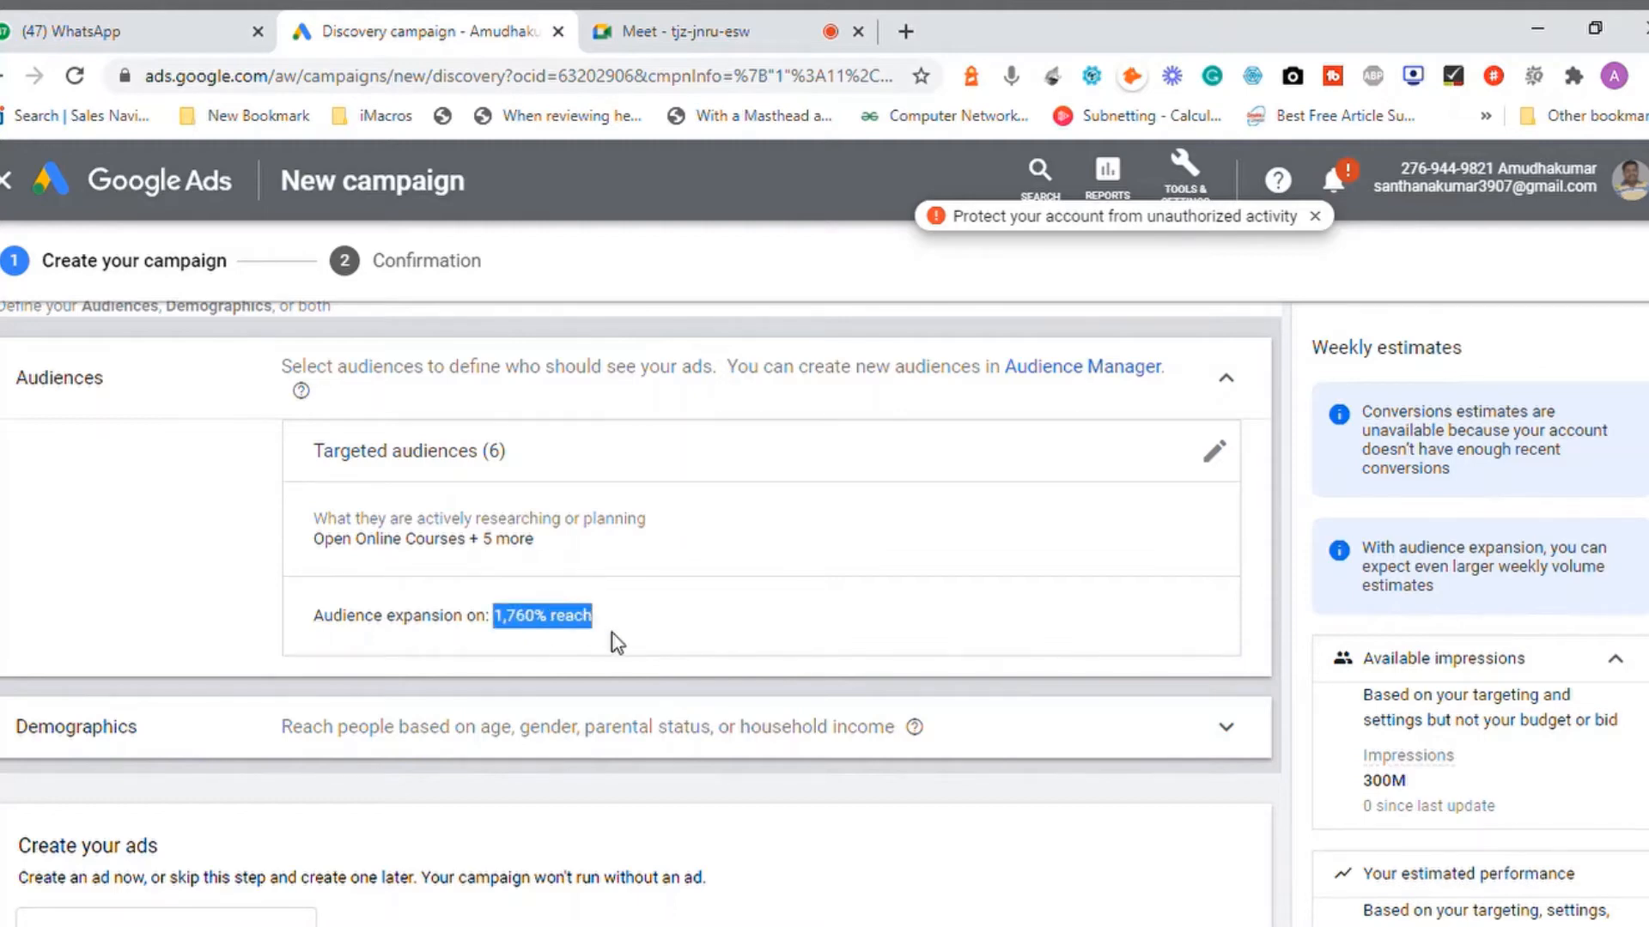
- Look over the gender, age, parental status and household income options in the demographics section, leaving them unchanged
{"action": "scroll", "coordinate": [1216, 677], "scroll_direction": "down", "scroll_amount": 3}
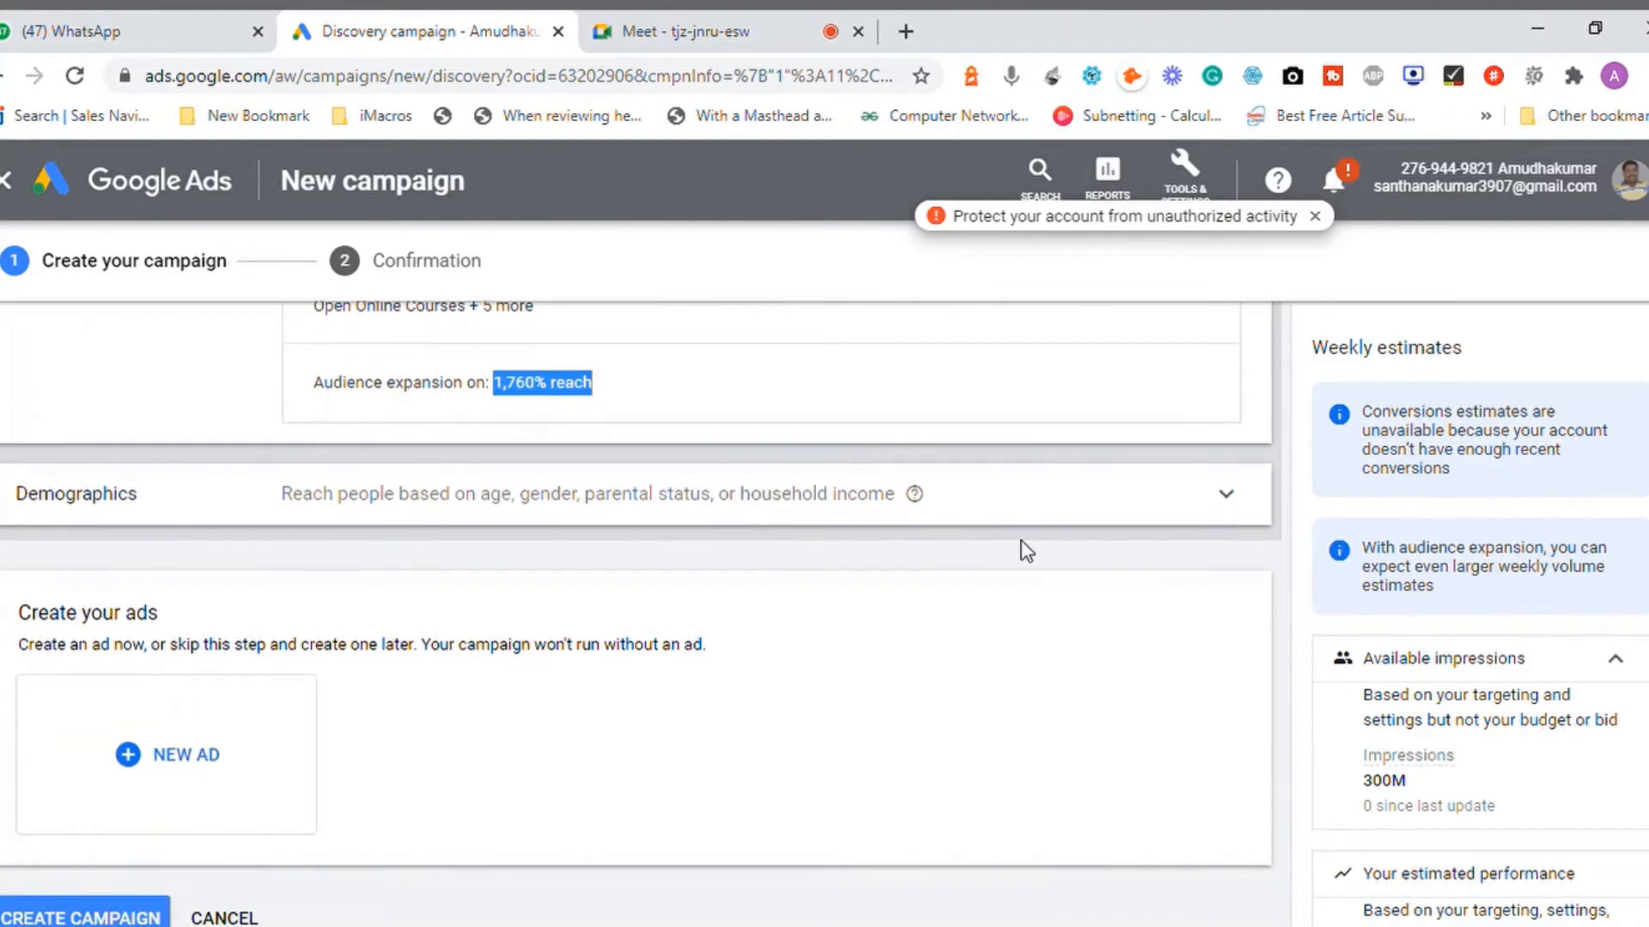
{"action": "left_click", "coordinate": [859, 500]}
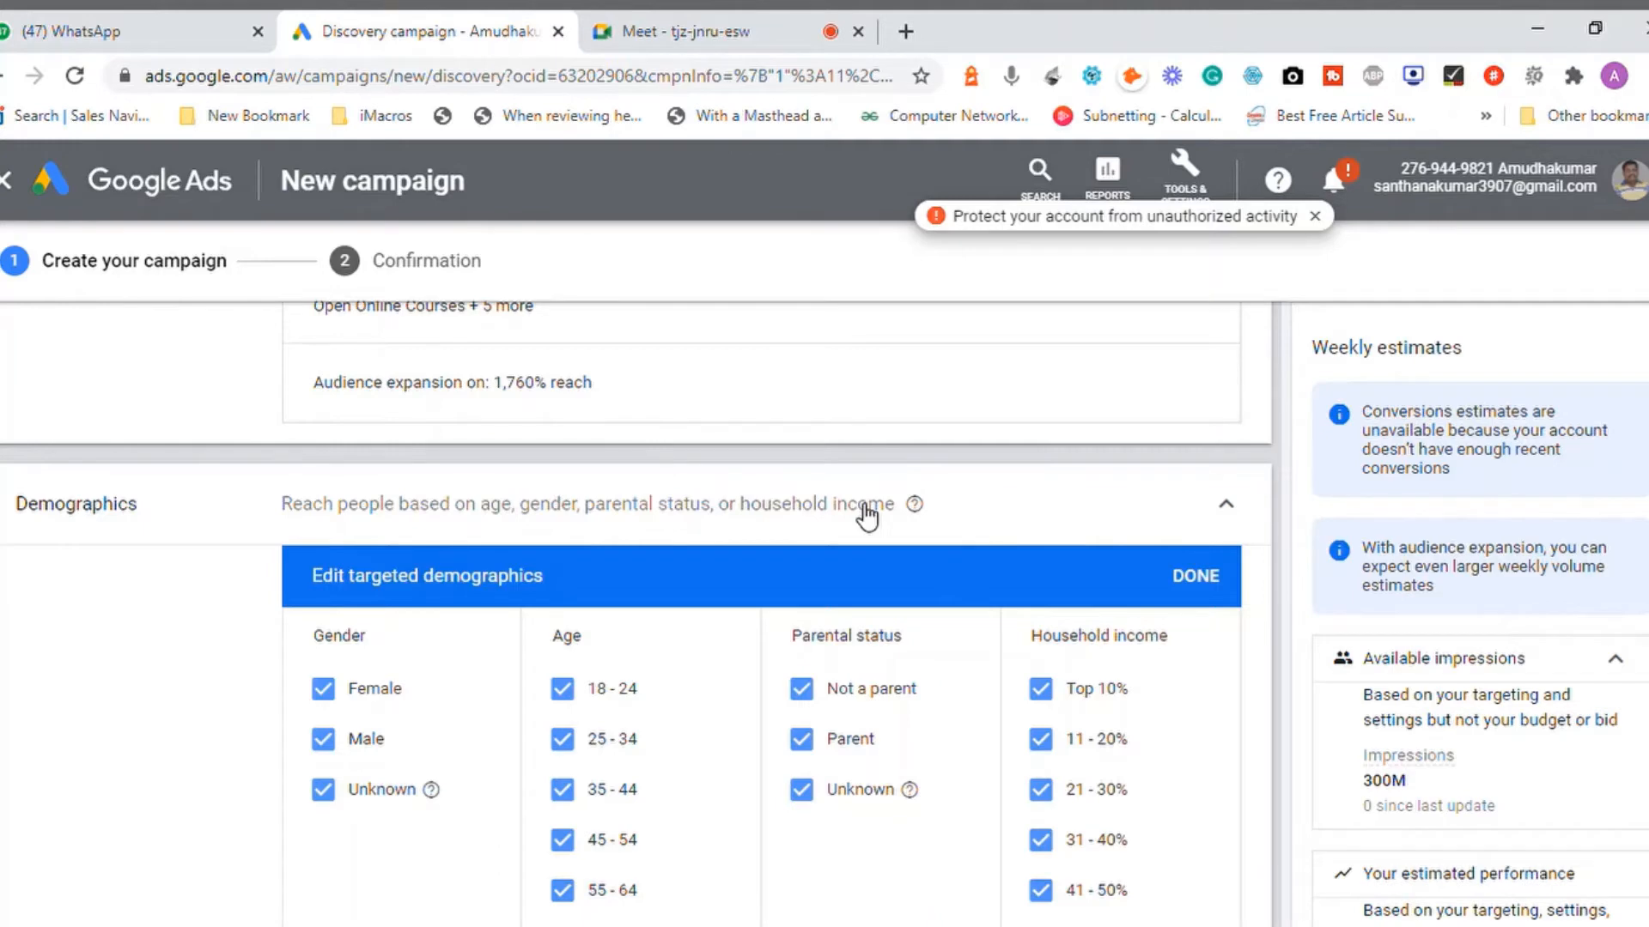
{"action": "left_click", "coordinate": [865, 508]}
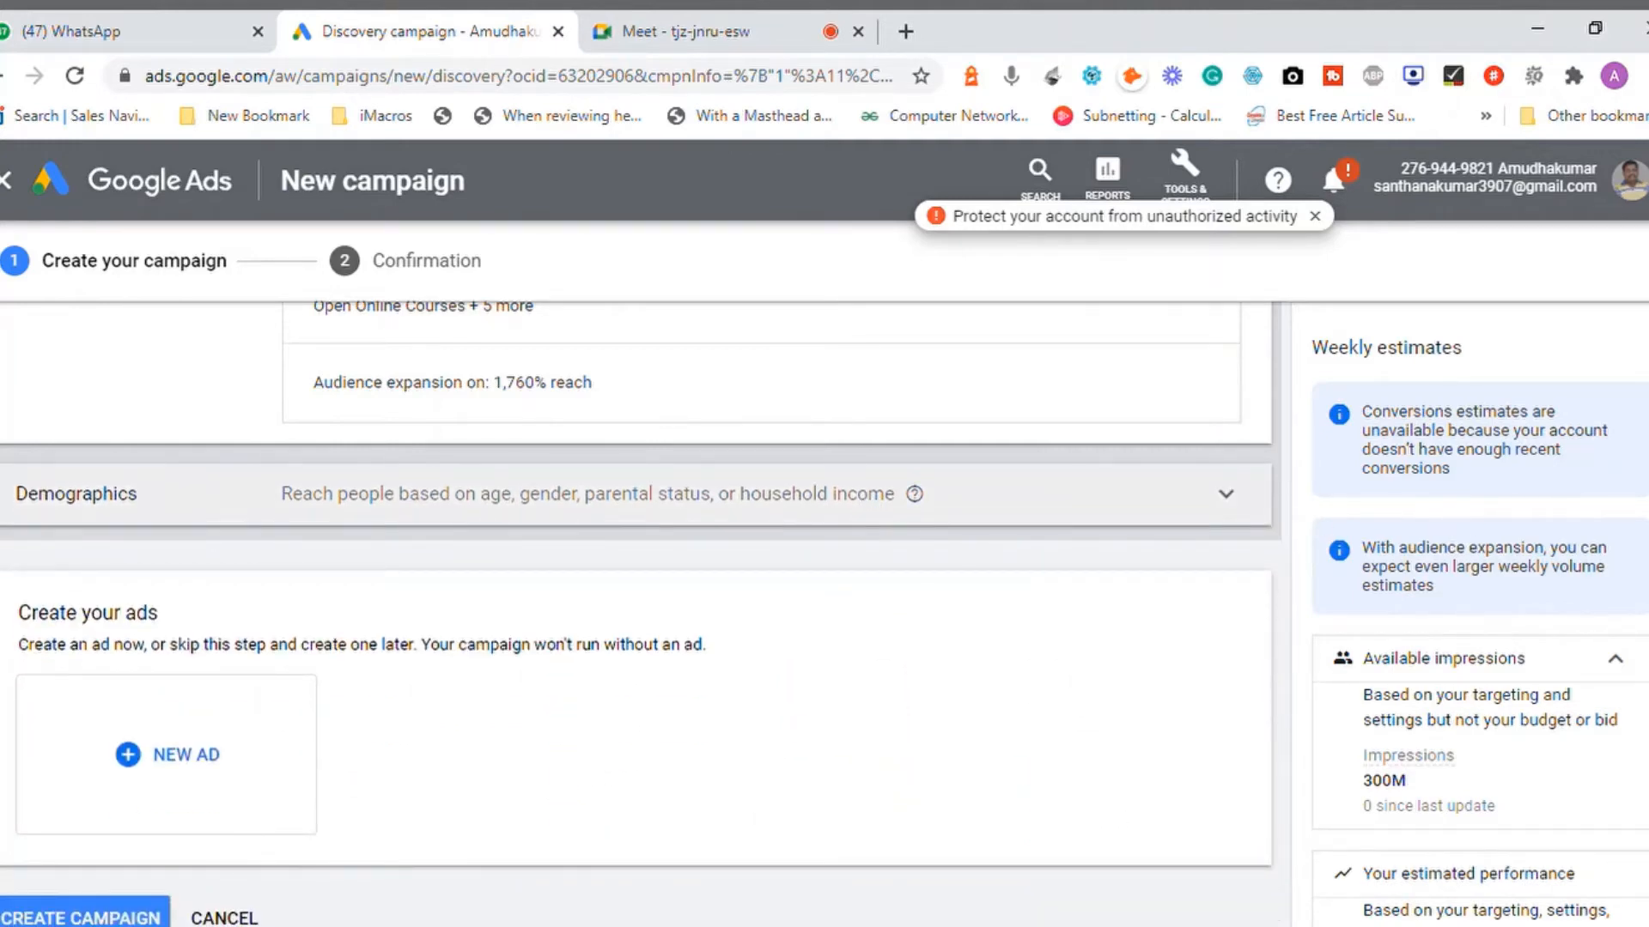
- Start a new Discovery ad for the ad group
{"action": "scroll", "coordinate": [636, 516], "scroll_direction": "down", "scroll_amount": 2}
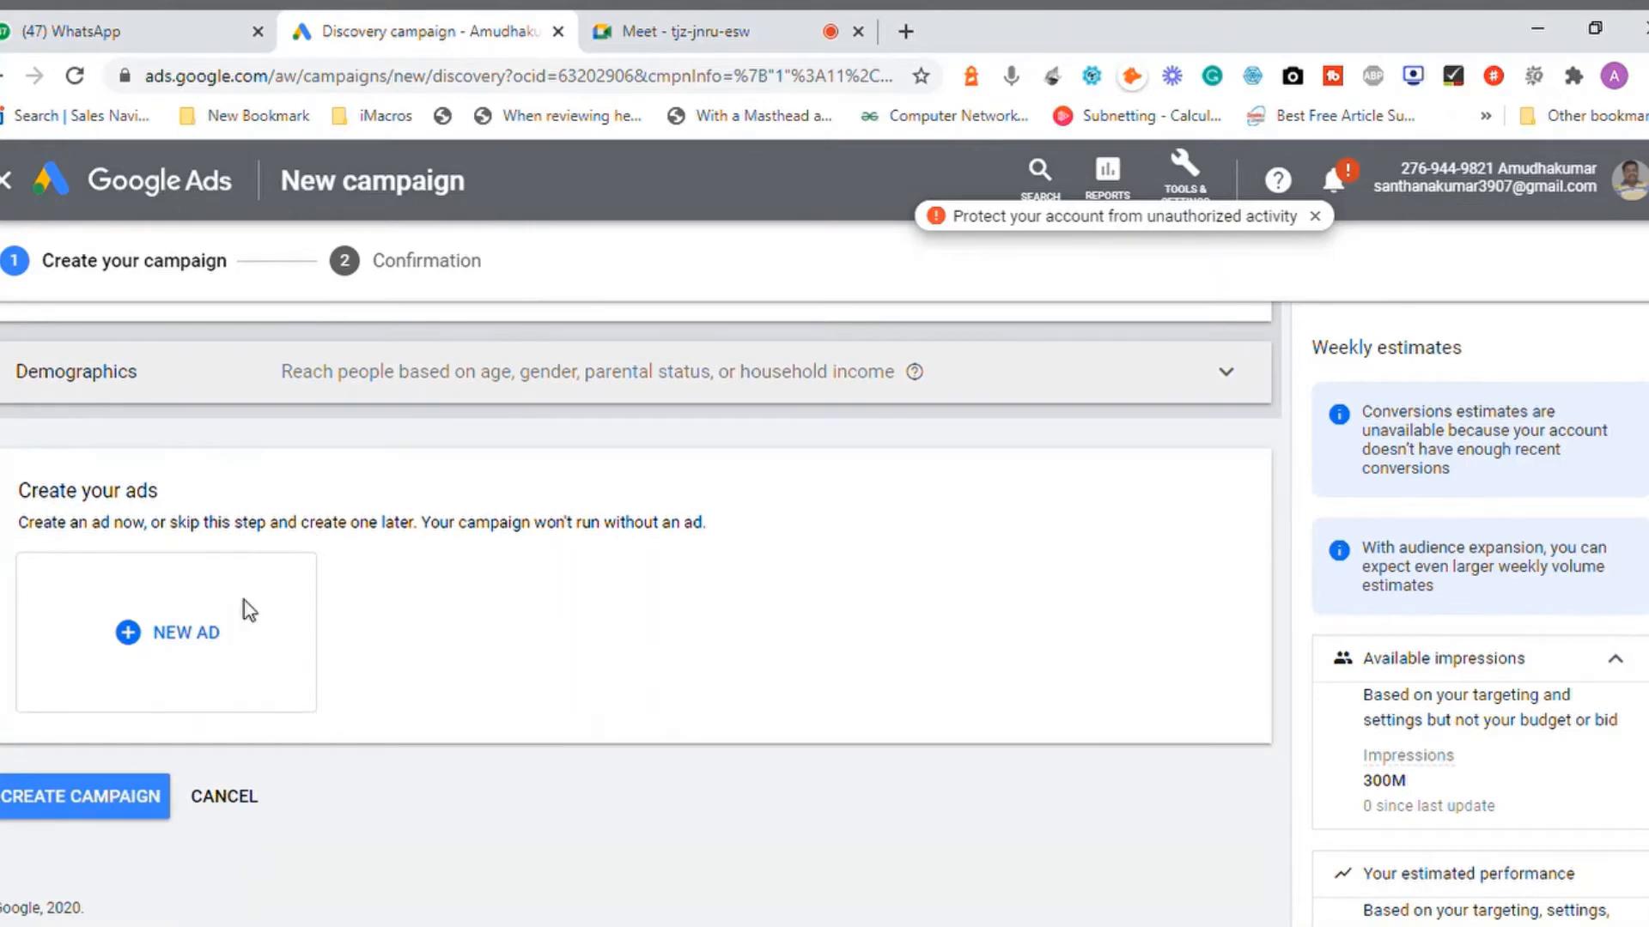
{"action": "left_click", "coordinate": [192, 642]}
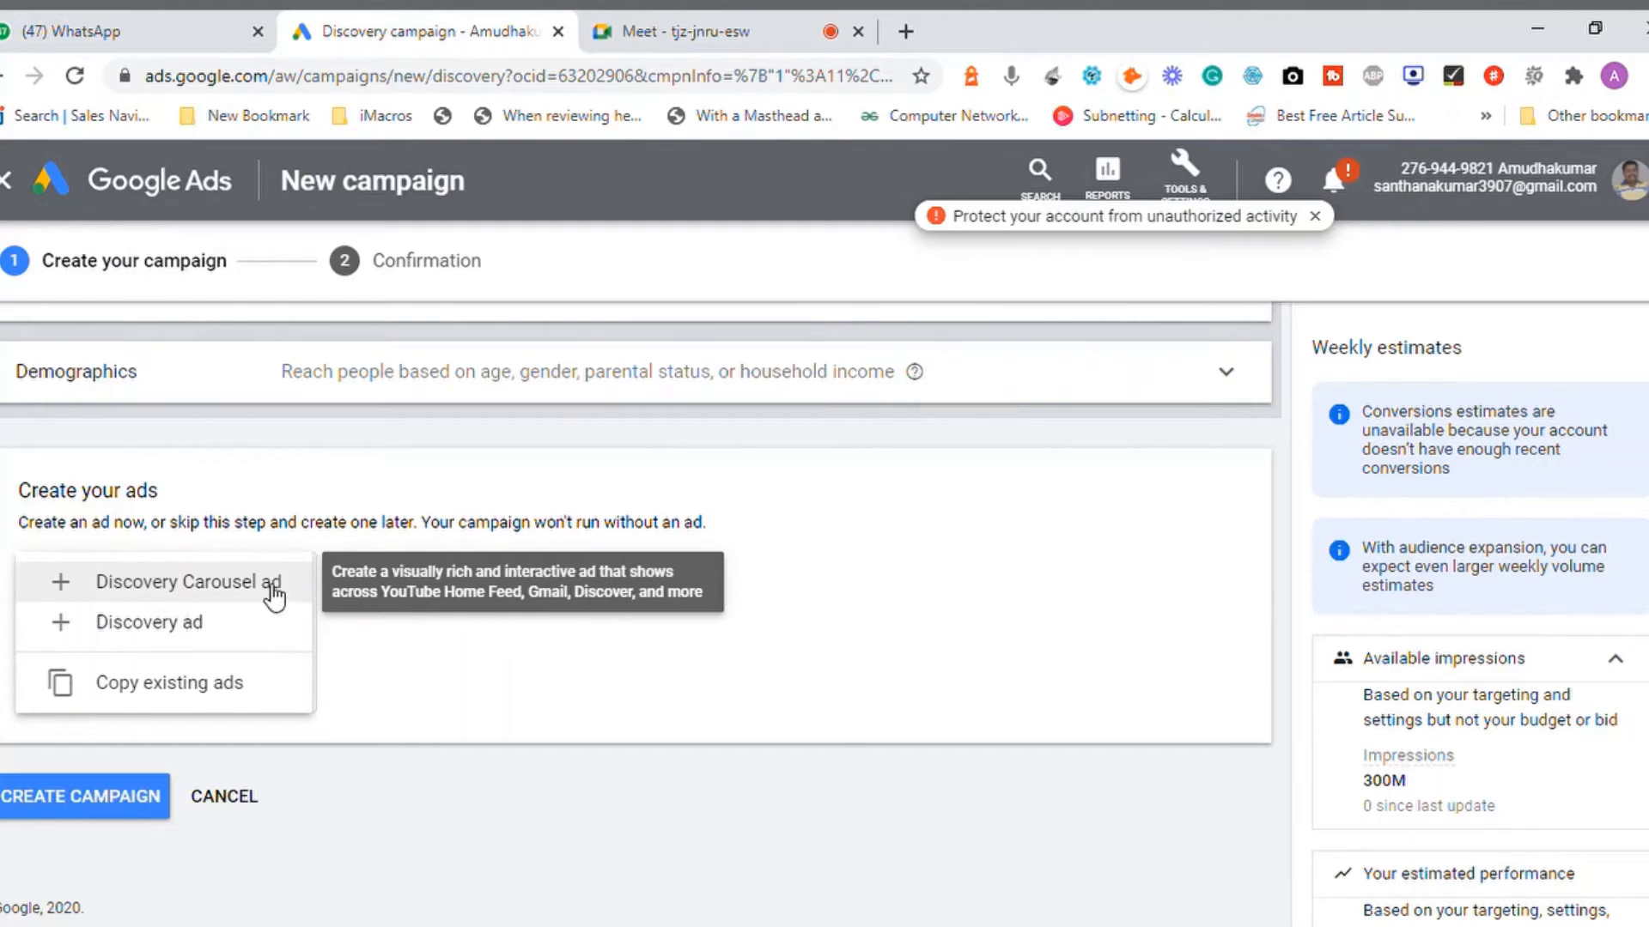
{"action": "left_click", "coordinate": [170, 634]}
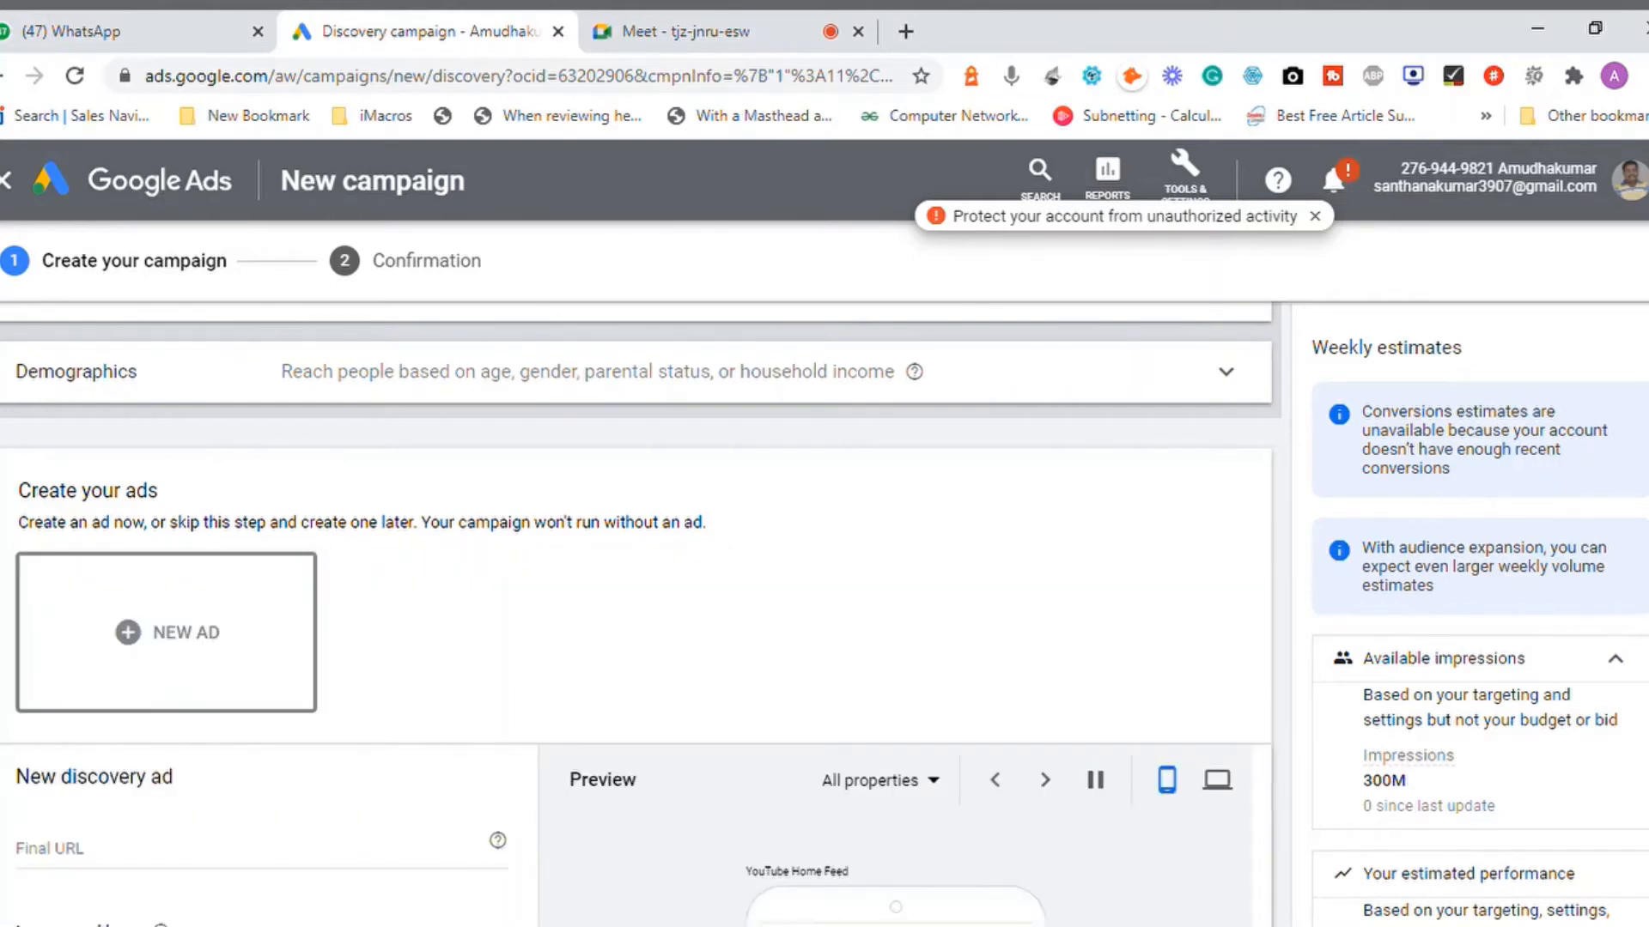
{"action": "scroll", "coordinate": [636, 614], "scroll_direction": "down", "scroll_amount": 4}
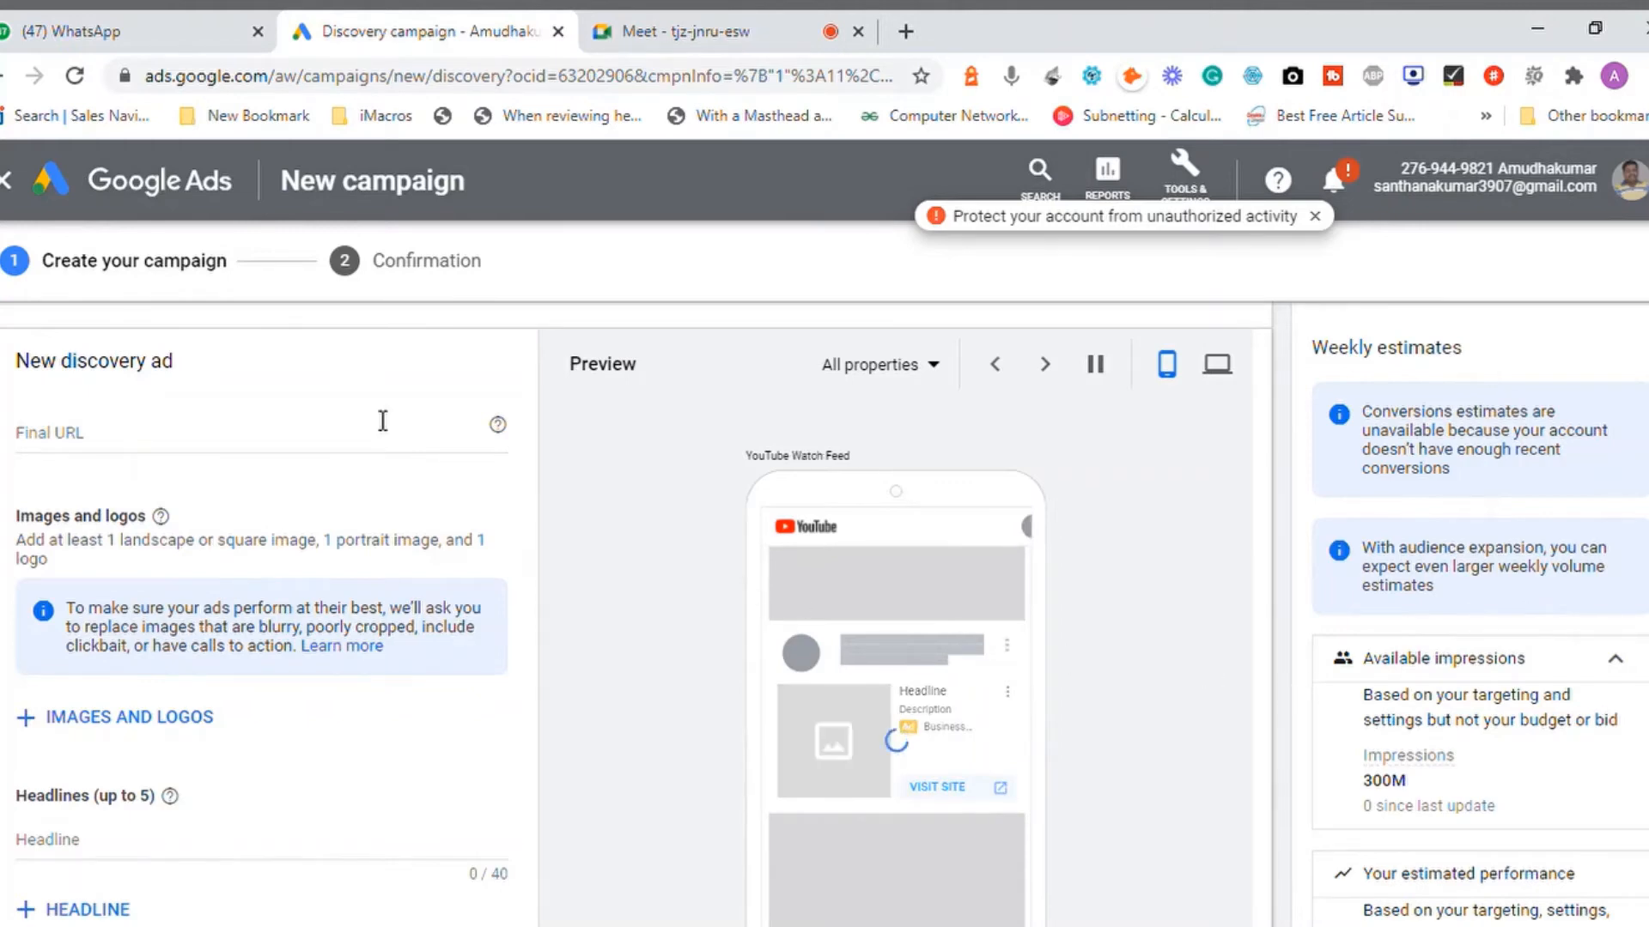
{"action": "left_click", "coordinate": [295, 440]}
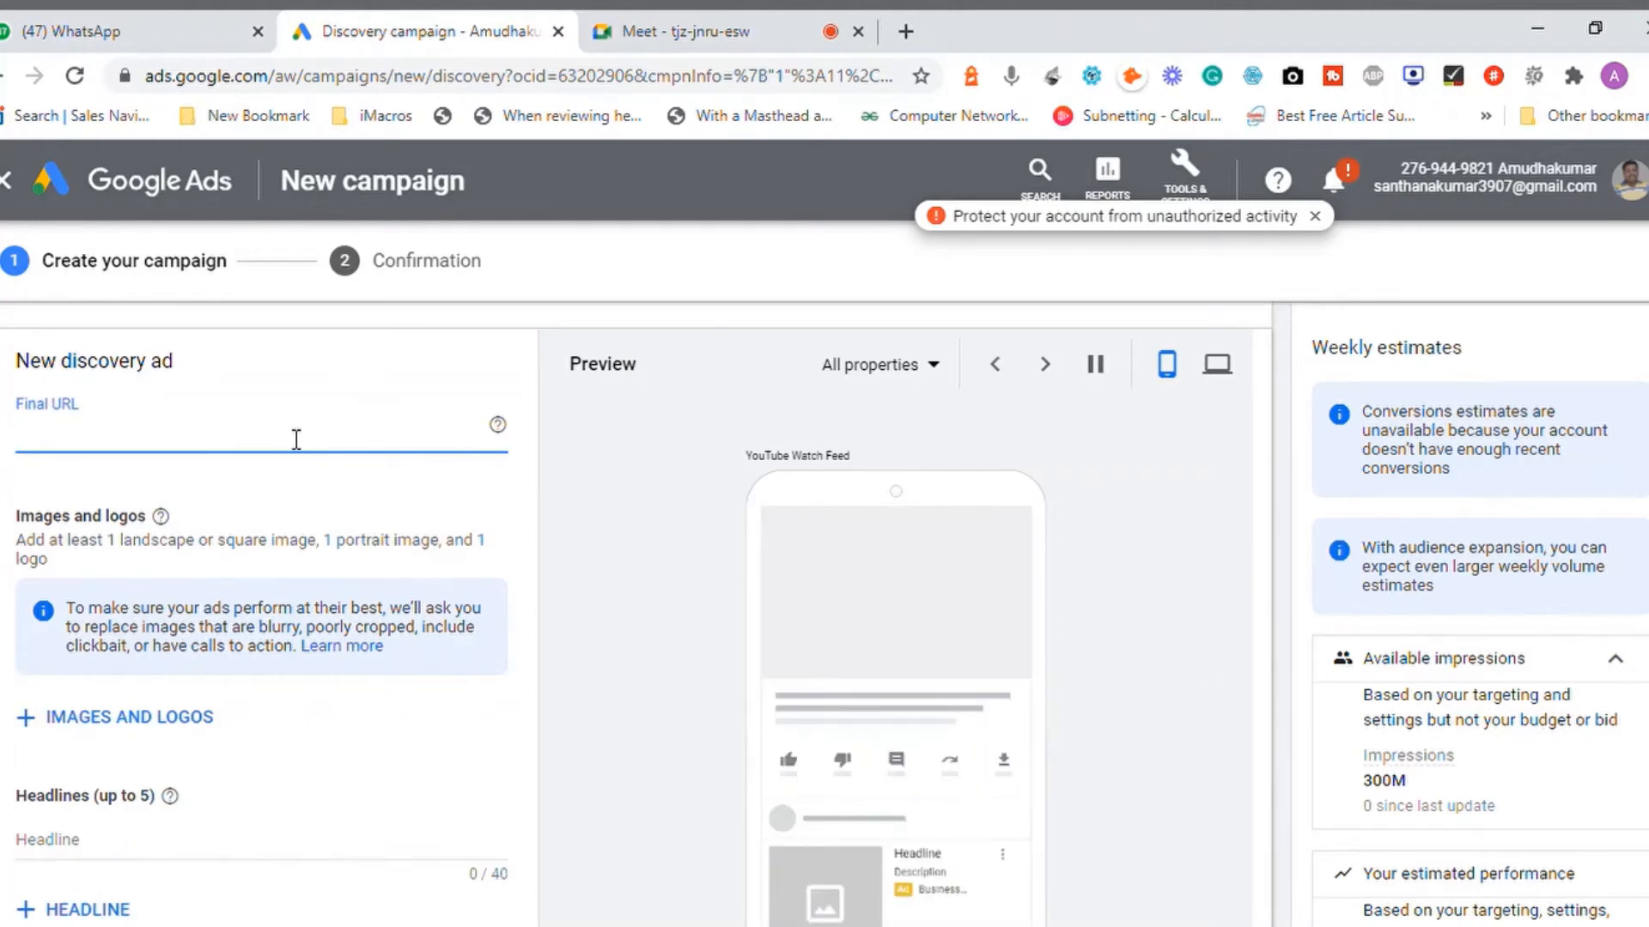
{"action": "type", "text": "https://www"}
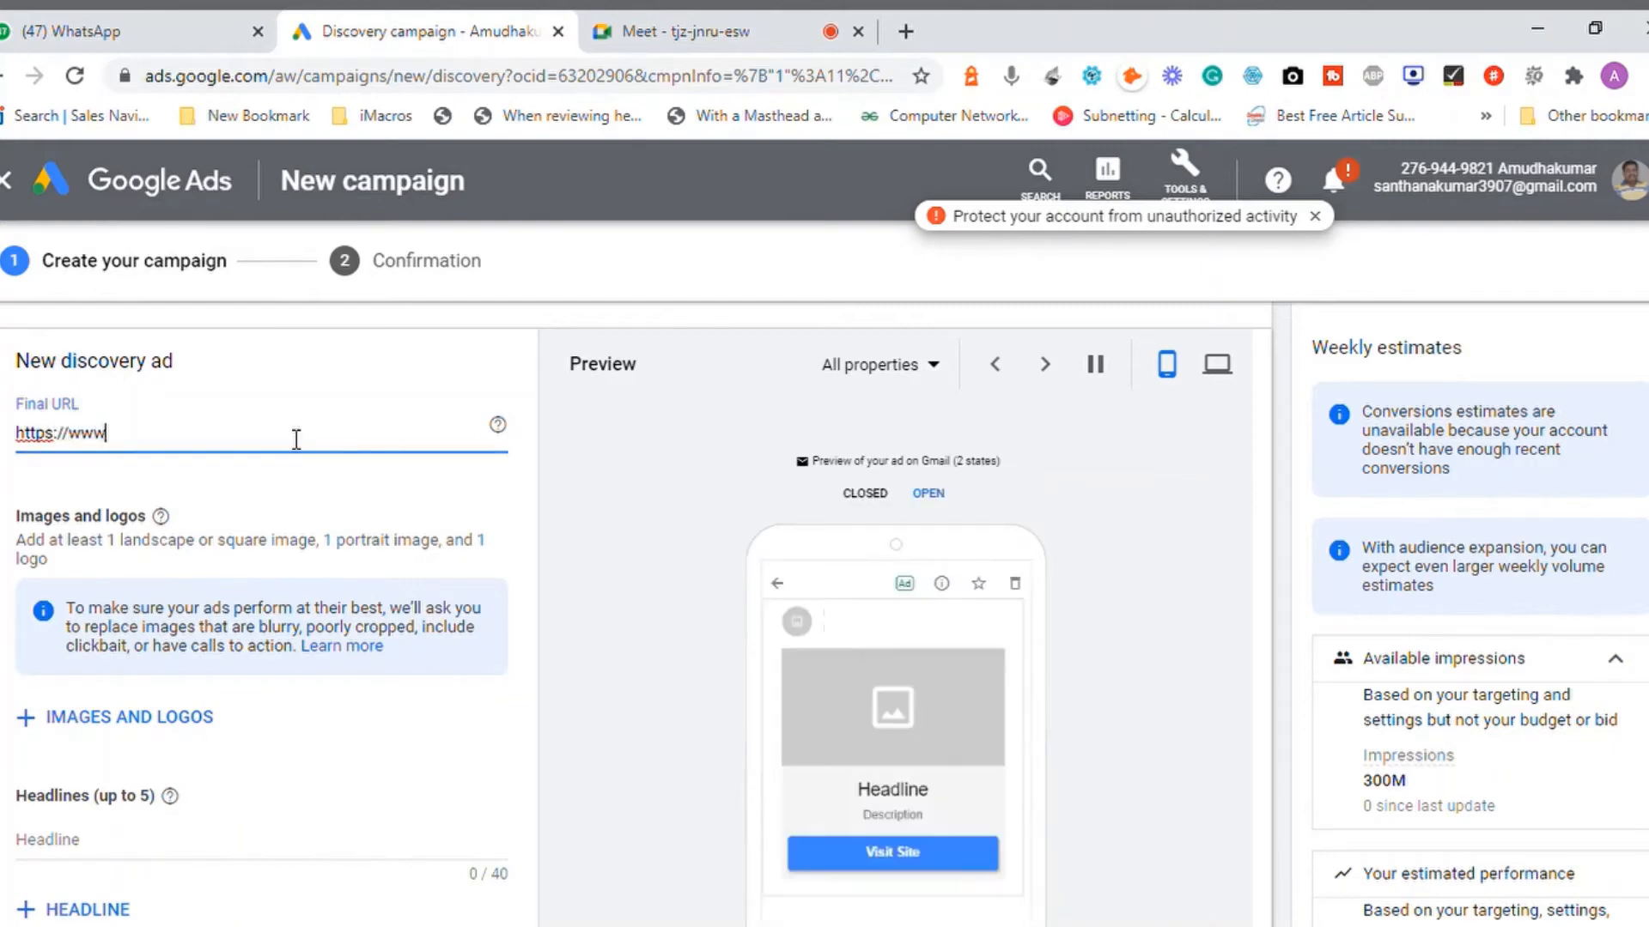
{"action": "type", "text": ".amudh"}
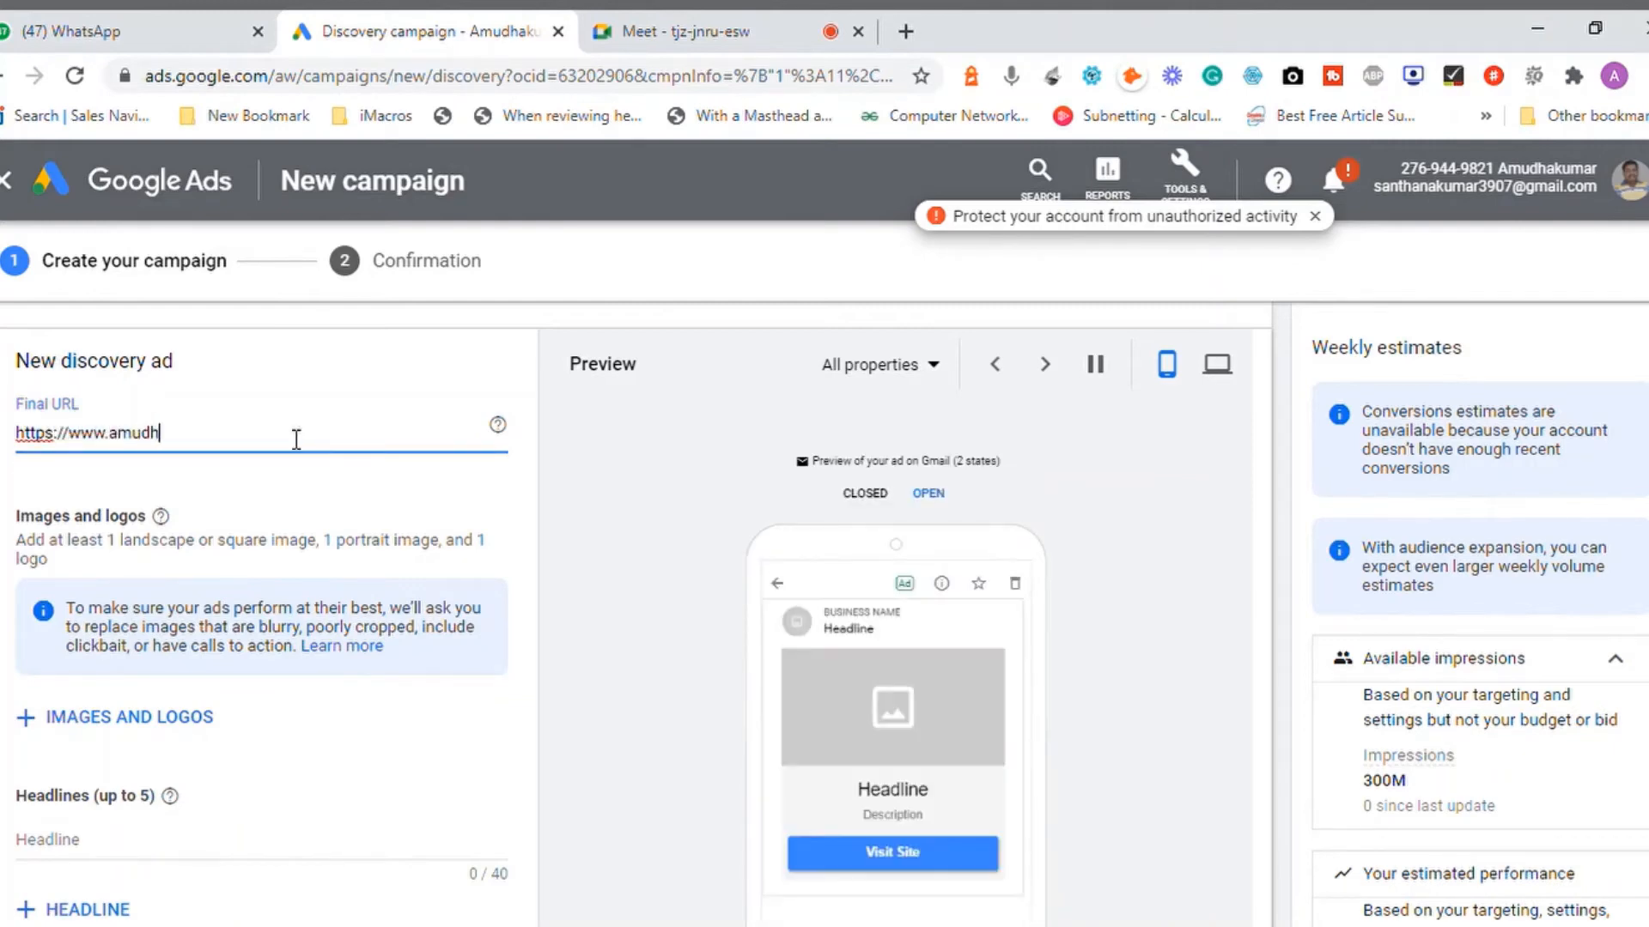
{"action": "type", "text": "kumar.com"}
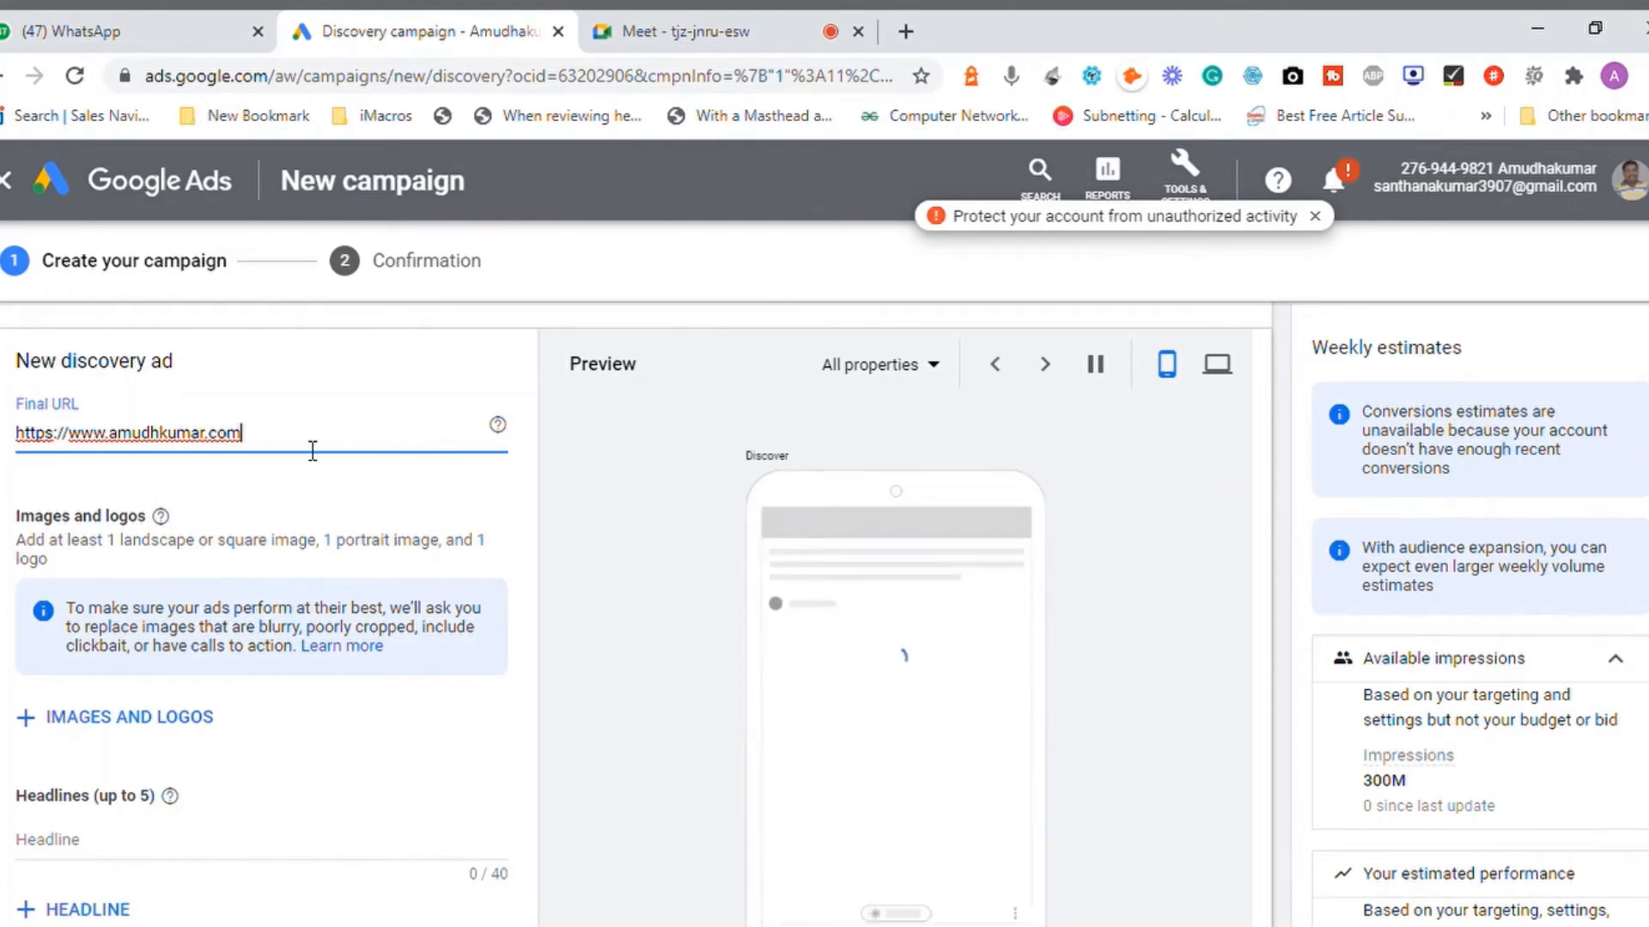
{"action": "type", "text": "/"}
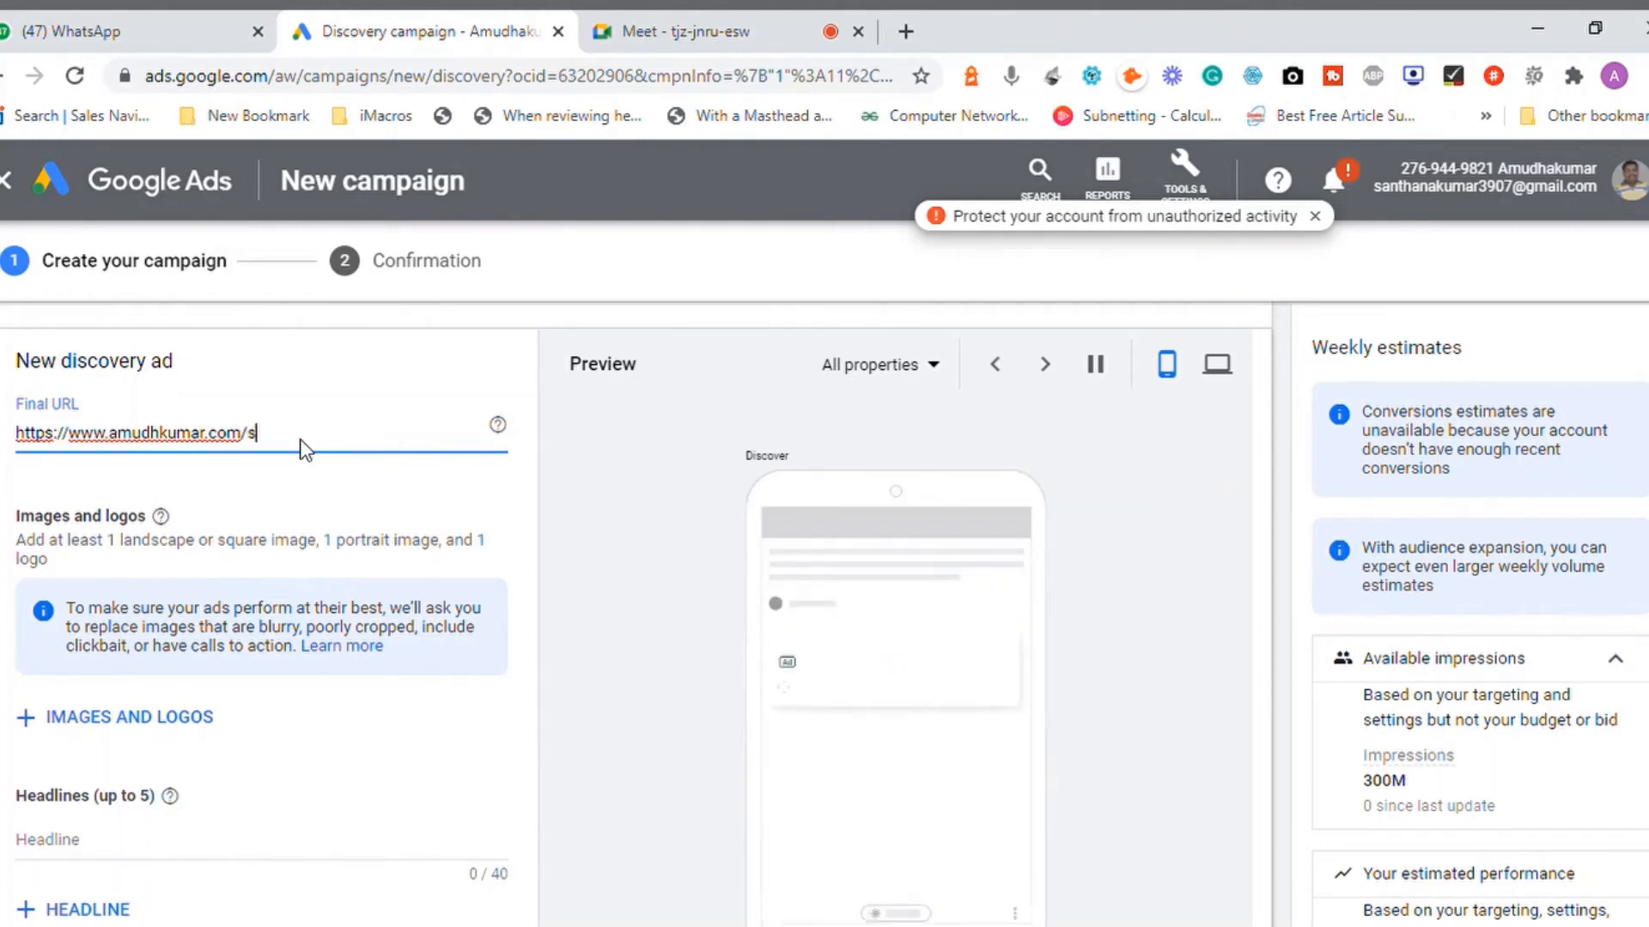
{"action": "type", "text": "seo-trining"}
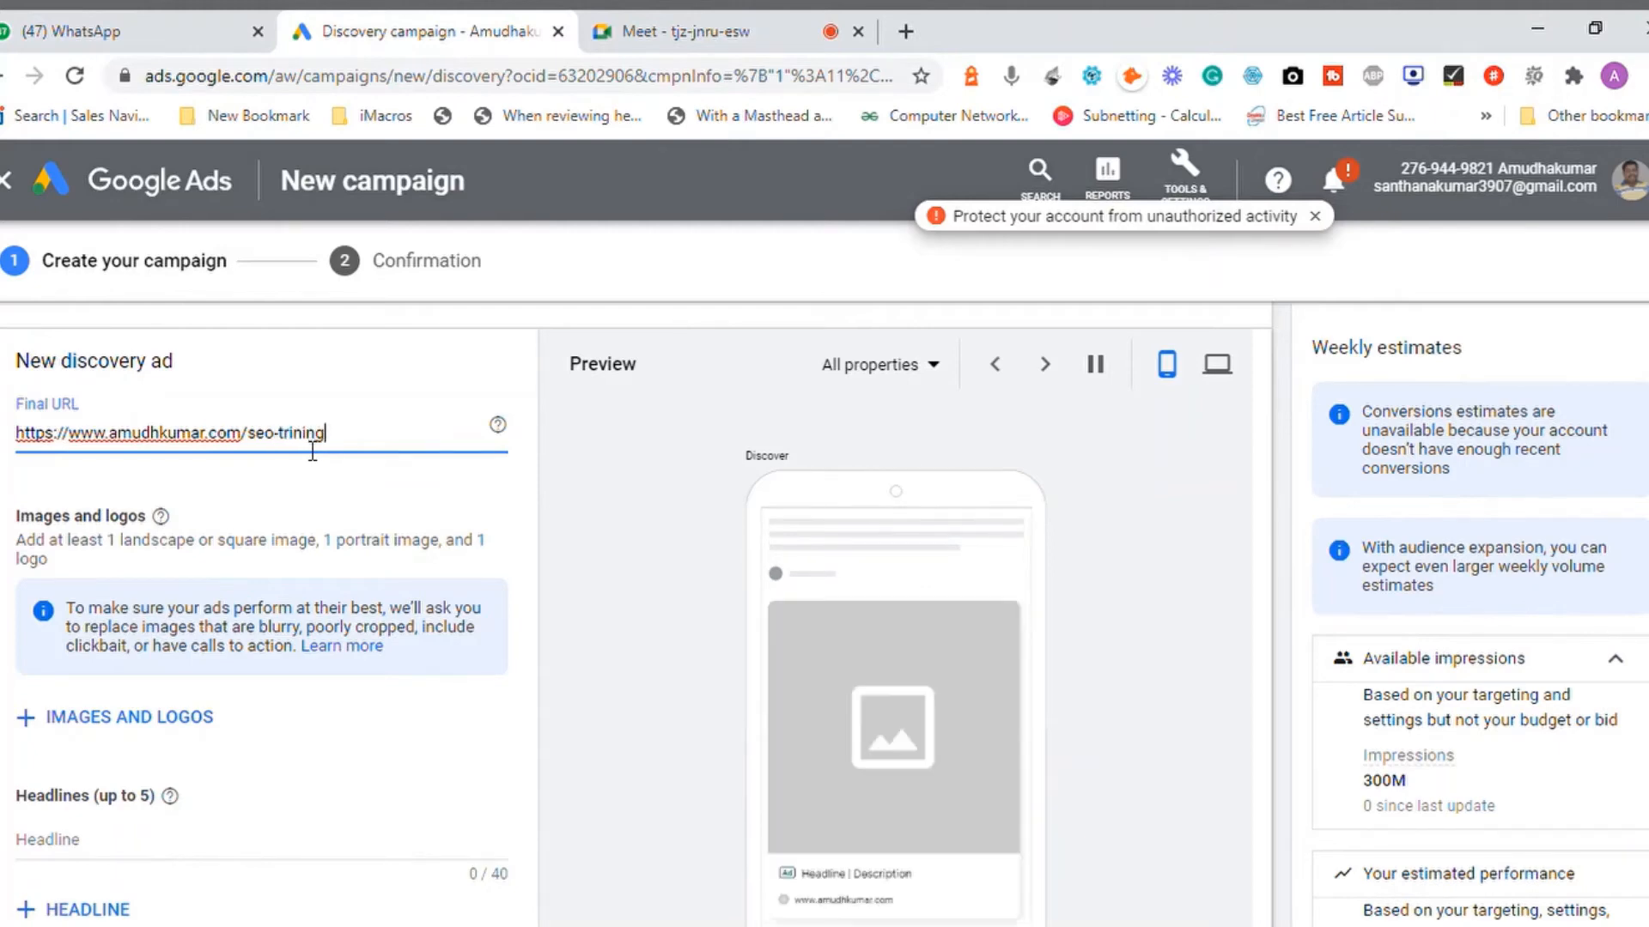
{"action": "type", "text": ".html"}
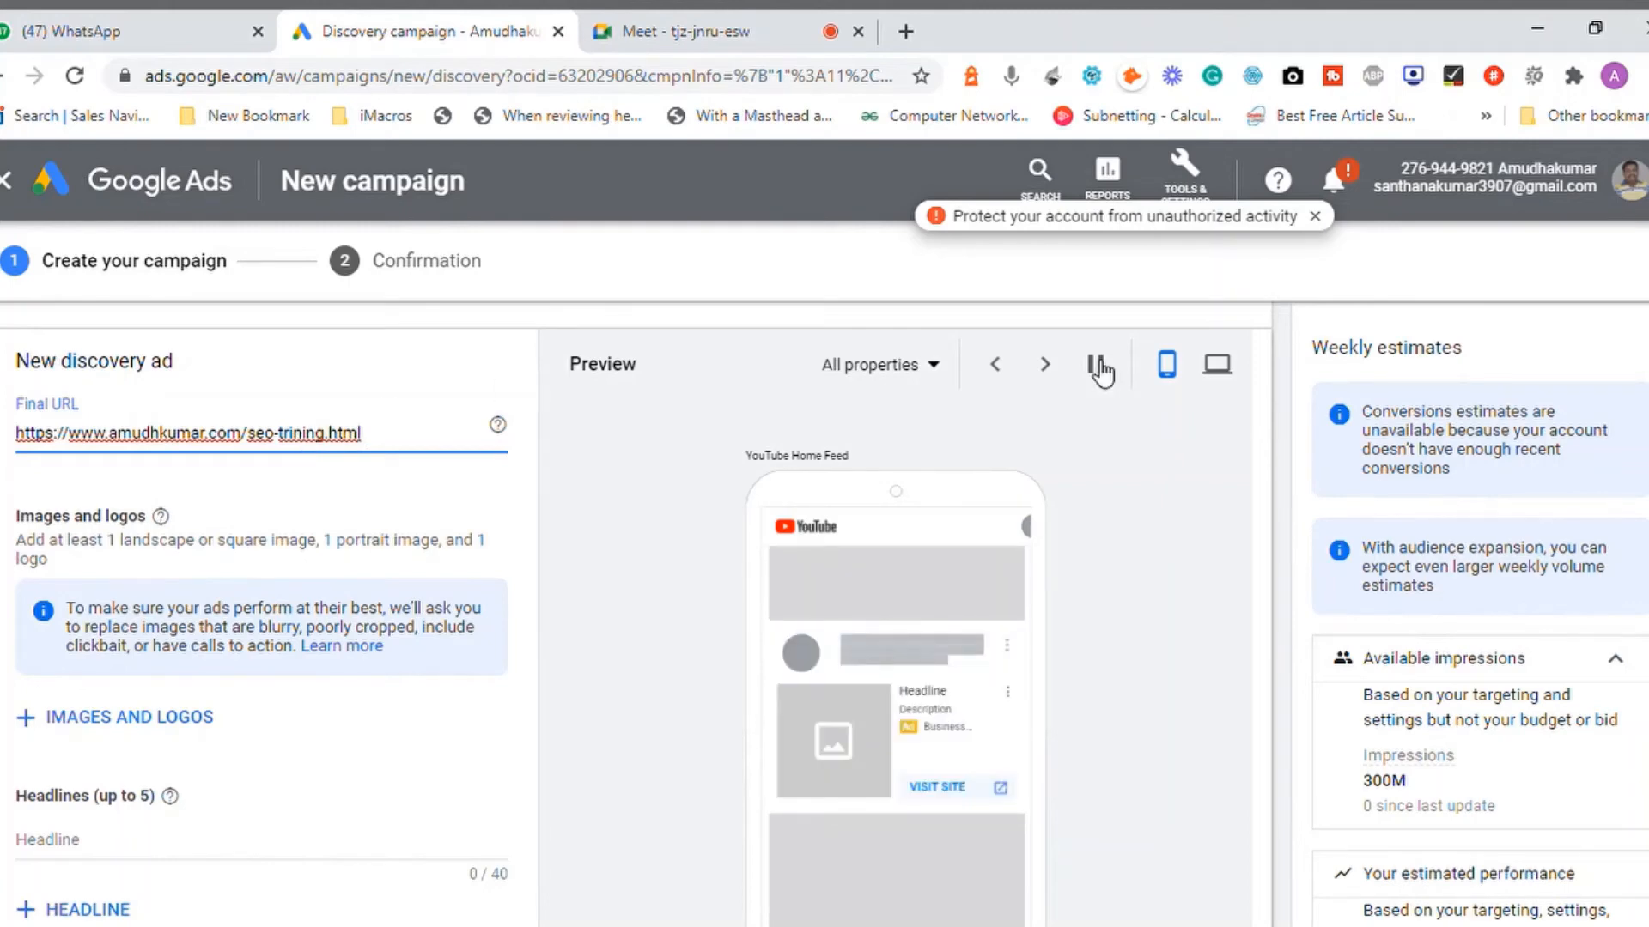
{"action": "key", "text": "Left"}
{"action": "type", "text": "a"}
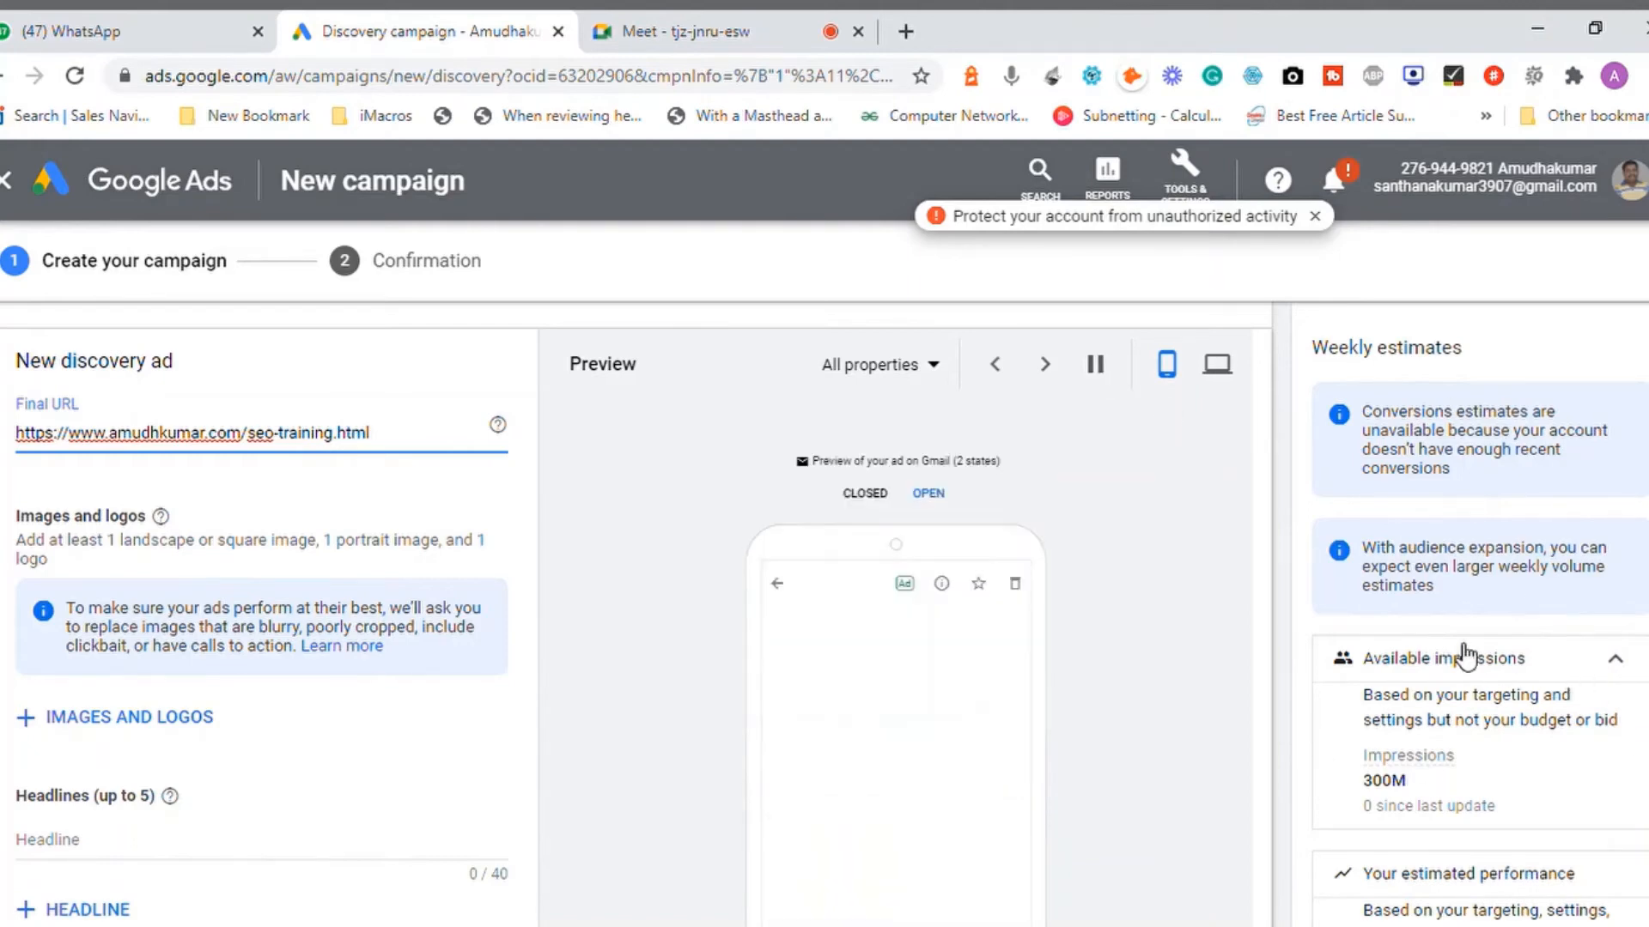
{"action": "left_click", "coordinate": [625, 615]}
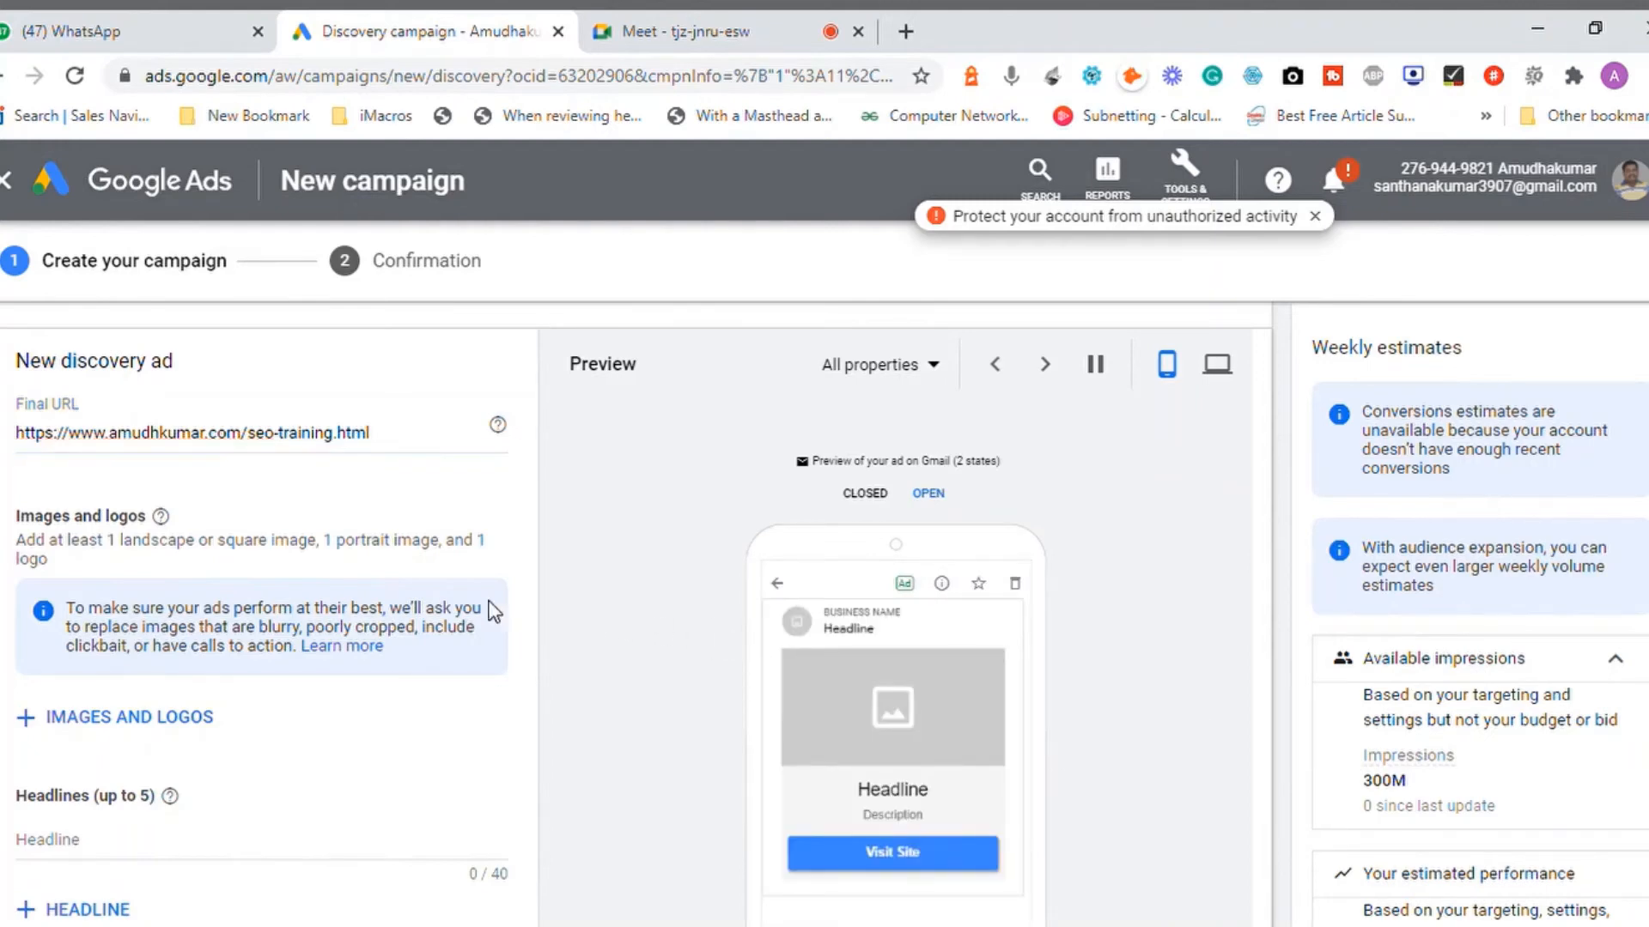
- Start choosing the ad's images and logos and scan the home page of the trainer's website, correcting the domain spelling
{"action": "left_click", "coordinate": [132, 720]}
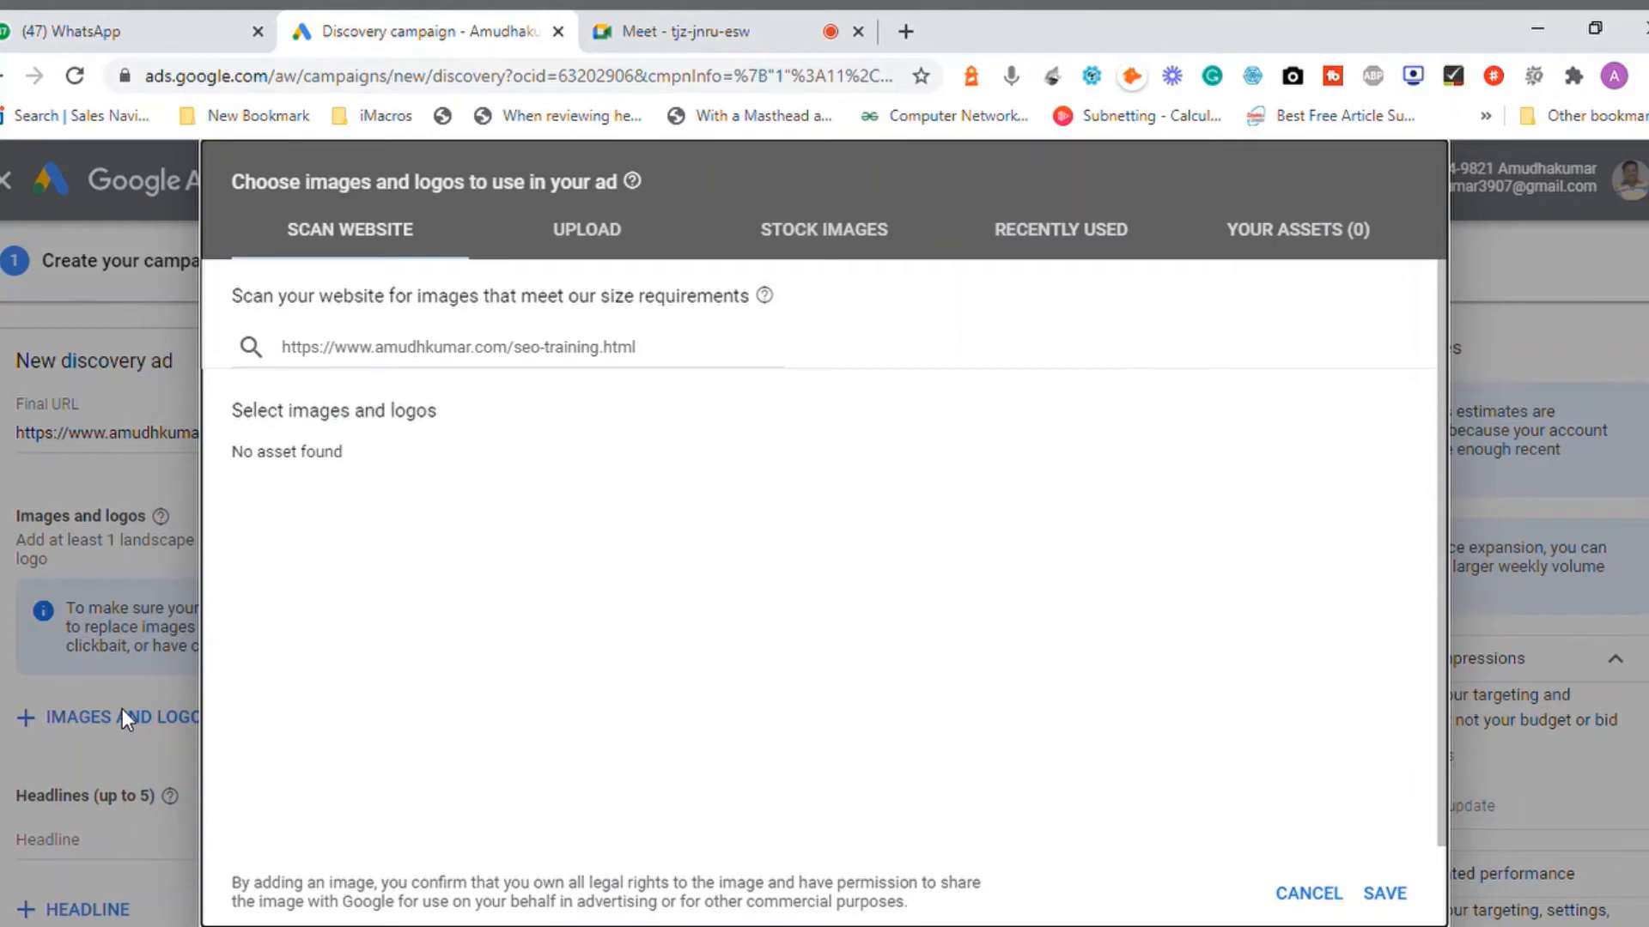
{"action": "left_click", "coordinate": [667, 364]}
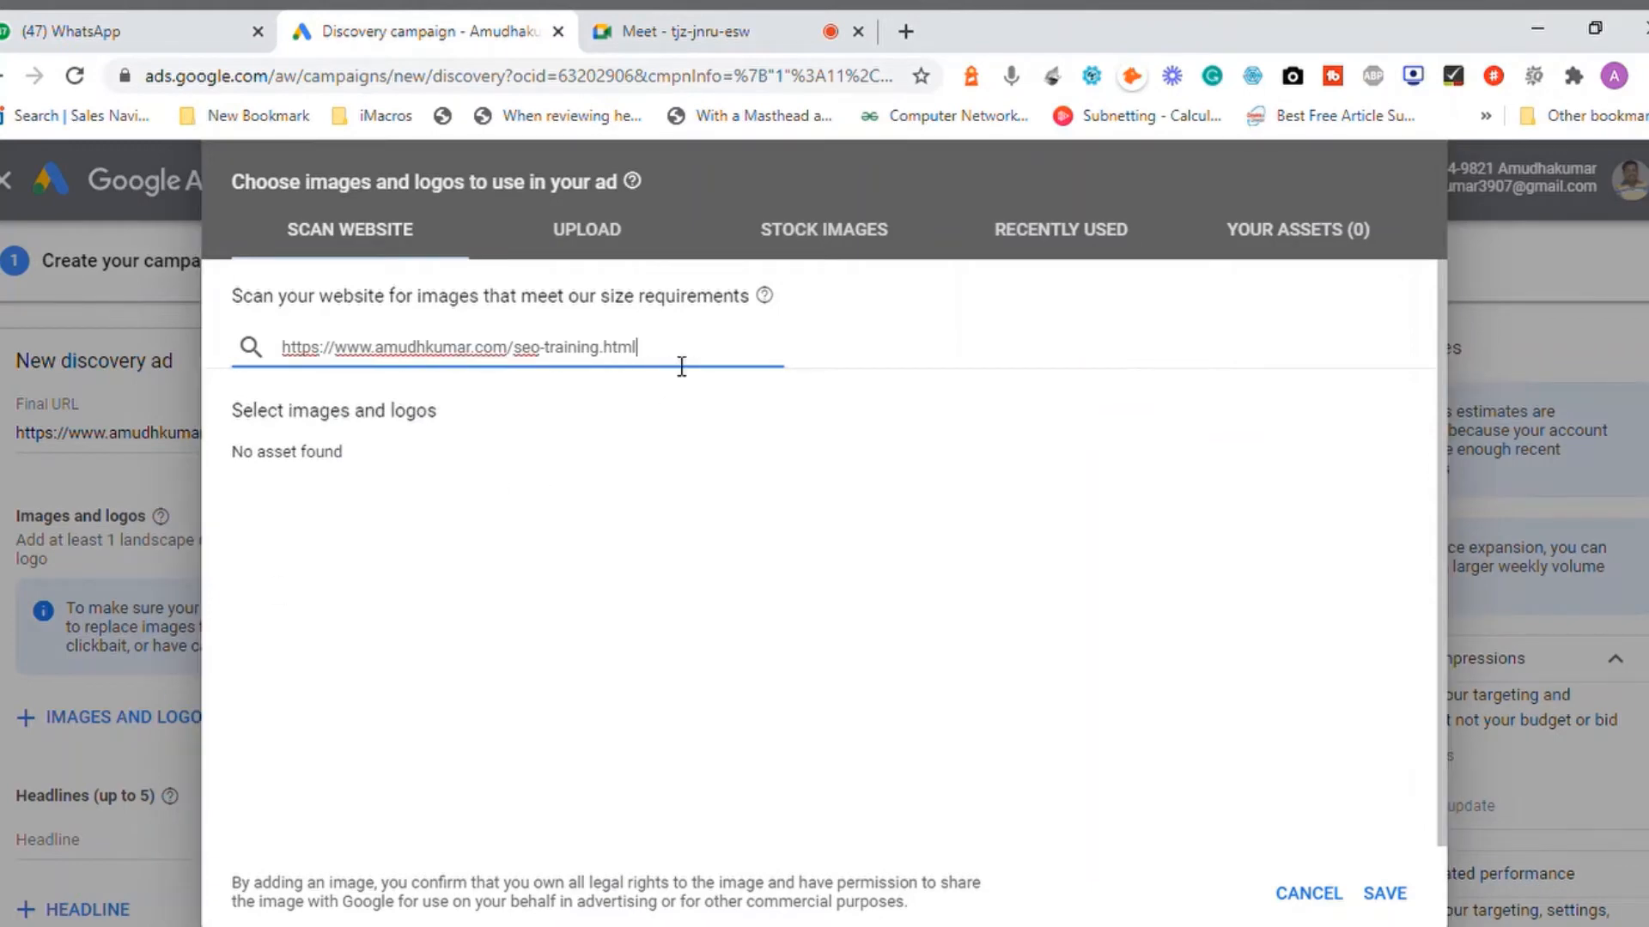
{"action": "key", "text": "BackSpace"}
{"action": "key", "text": "BackSpace"}
{"action": "key", "text": "BackSpace"}
{"action": "key", "text": "BackSpace"}
{"action": "key", "text": "BackSpace"}
{"action": "key", "text": "BackSpace"}
{"action": "key", "text": "BackSpace"}
{"action": "key", "text": "BackSpace"}
{"action": "key", "text": "BackSpace"}
{"action": "key", "text": "BackSpace"}
{"action": "key", "text": "BackSpace"}
{"action": "key", "text": "BackSpace"}
{"action": "key", "text": "BackSpace"}
{"action": "key", "text": "BackSpace"}
{"action": "key", "text": "BackSpace"}
{"action": "key", "text": "BackSpace"}
{"action": "key", "text": "BackSpace"}
{"action": "key", "text": "BackSpace"}
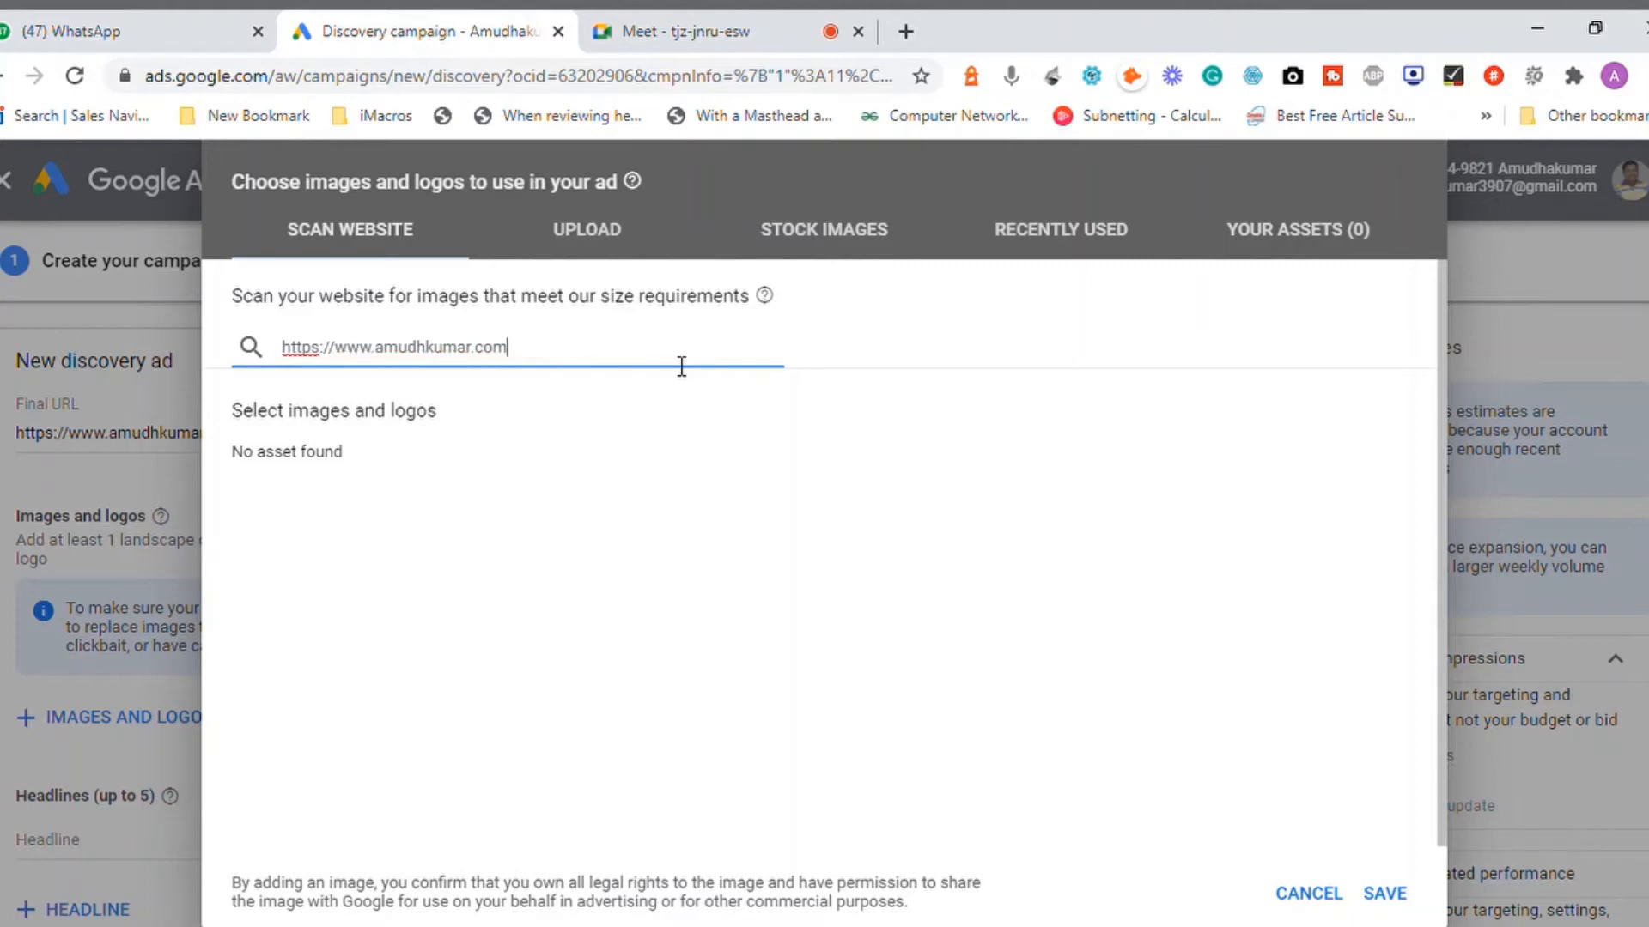
{"action": "type", "text": "/"}
{"action": "type", "text": "a"}
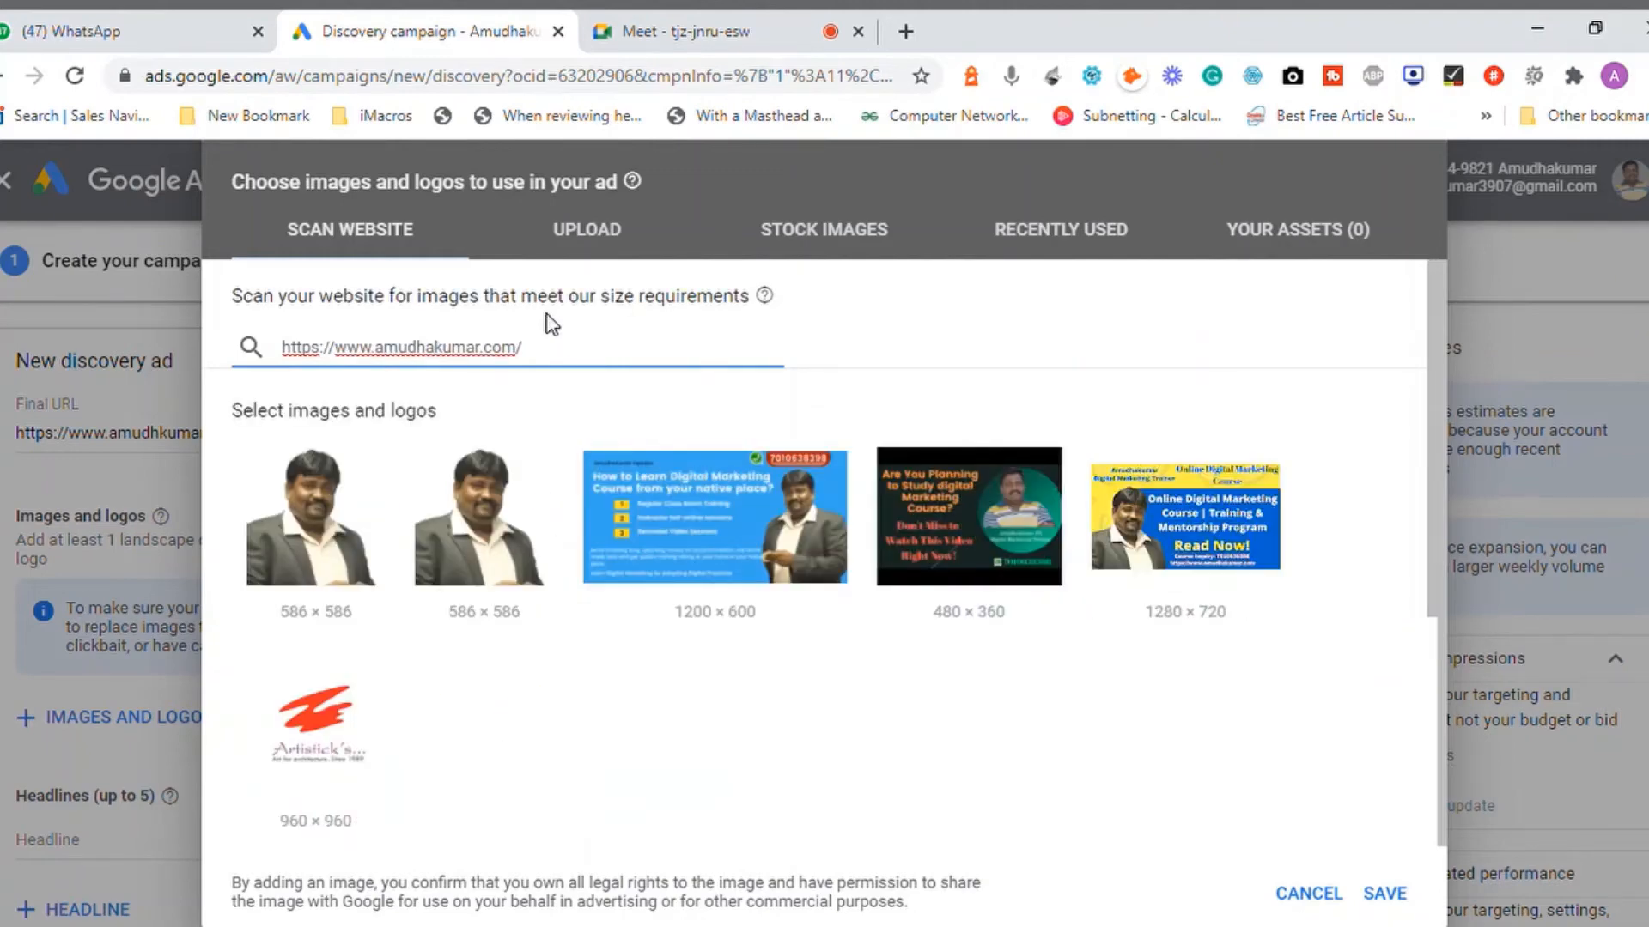
- Add the 586 × 586 portrait photo to the ad as a logo in the 1:1 ratio
{"action": "left_click", "coordinate": [482, 509]}
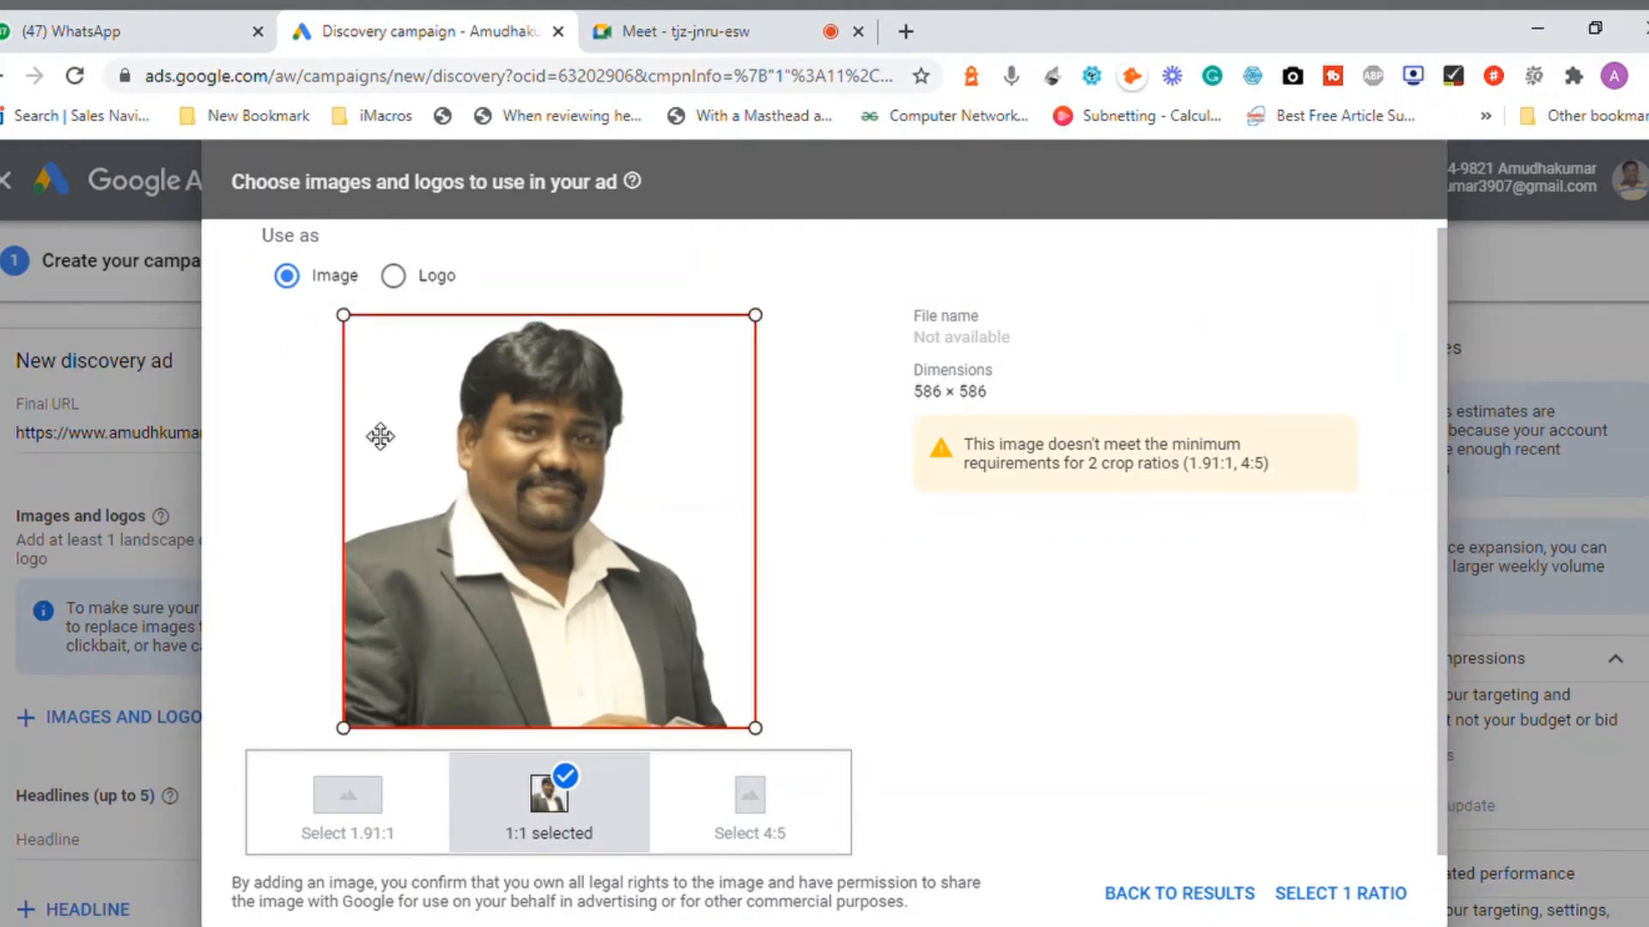
{"action": "left_click", "coordinate": [395, 276]}
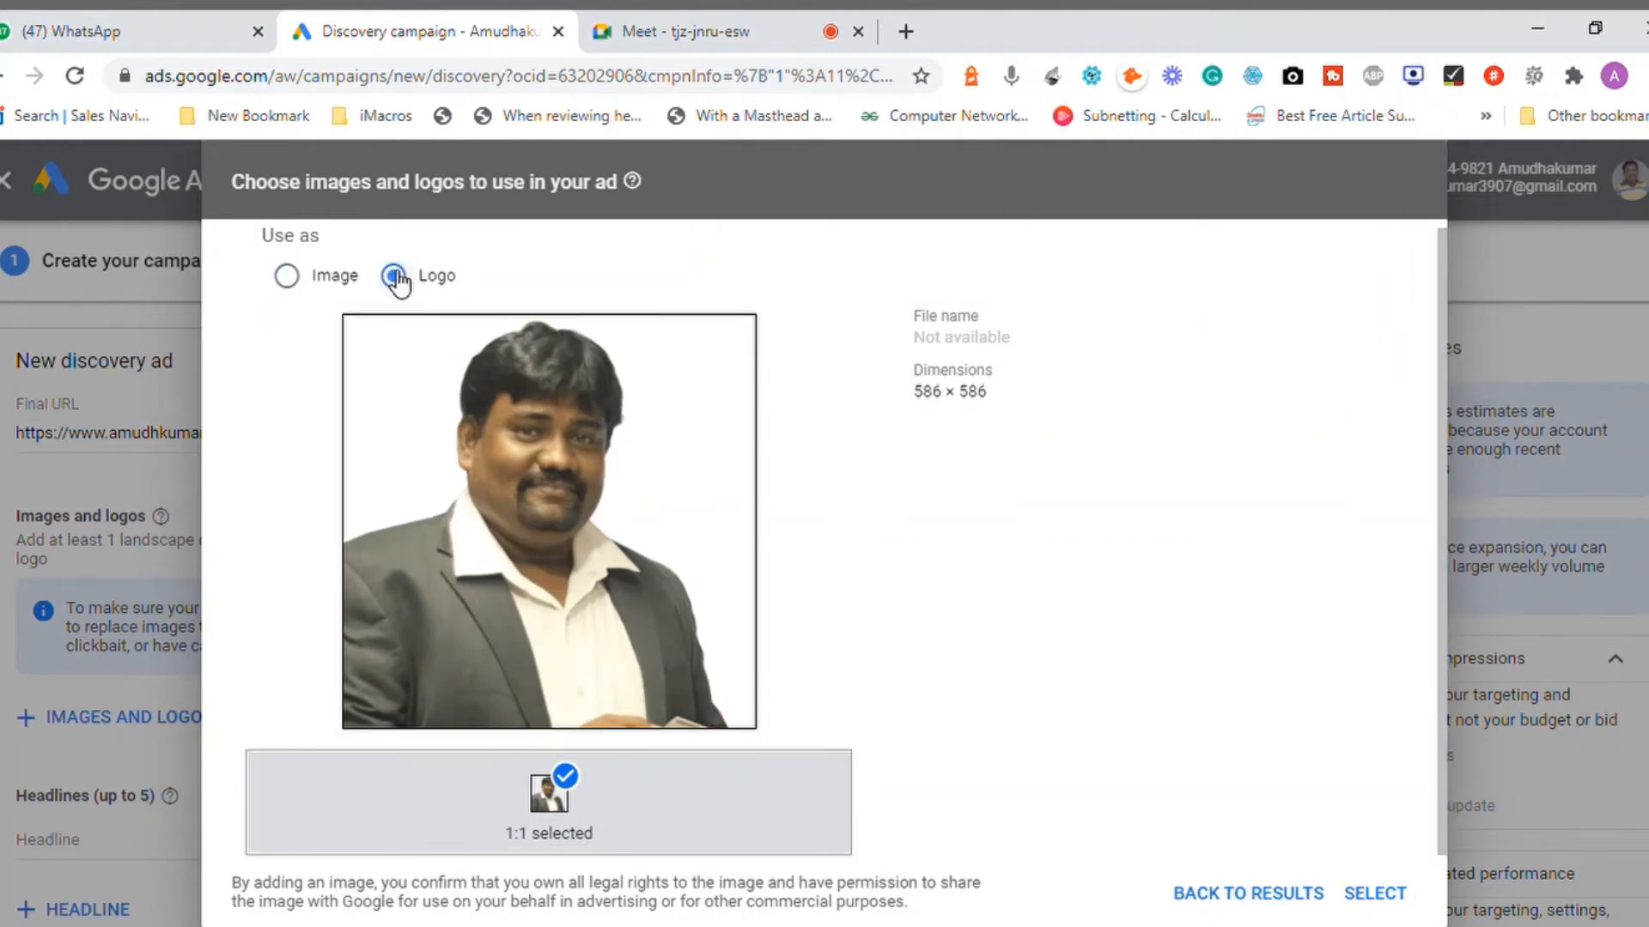
{"action": "left_click", "coordinate": [1377, 893]}
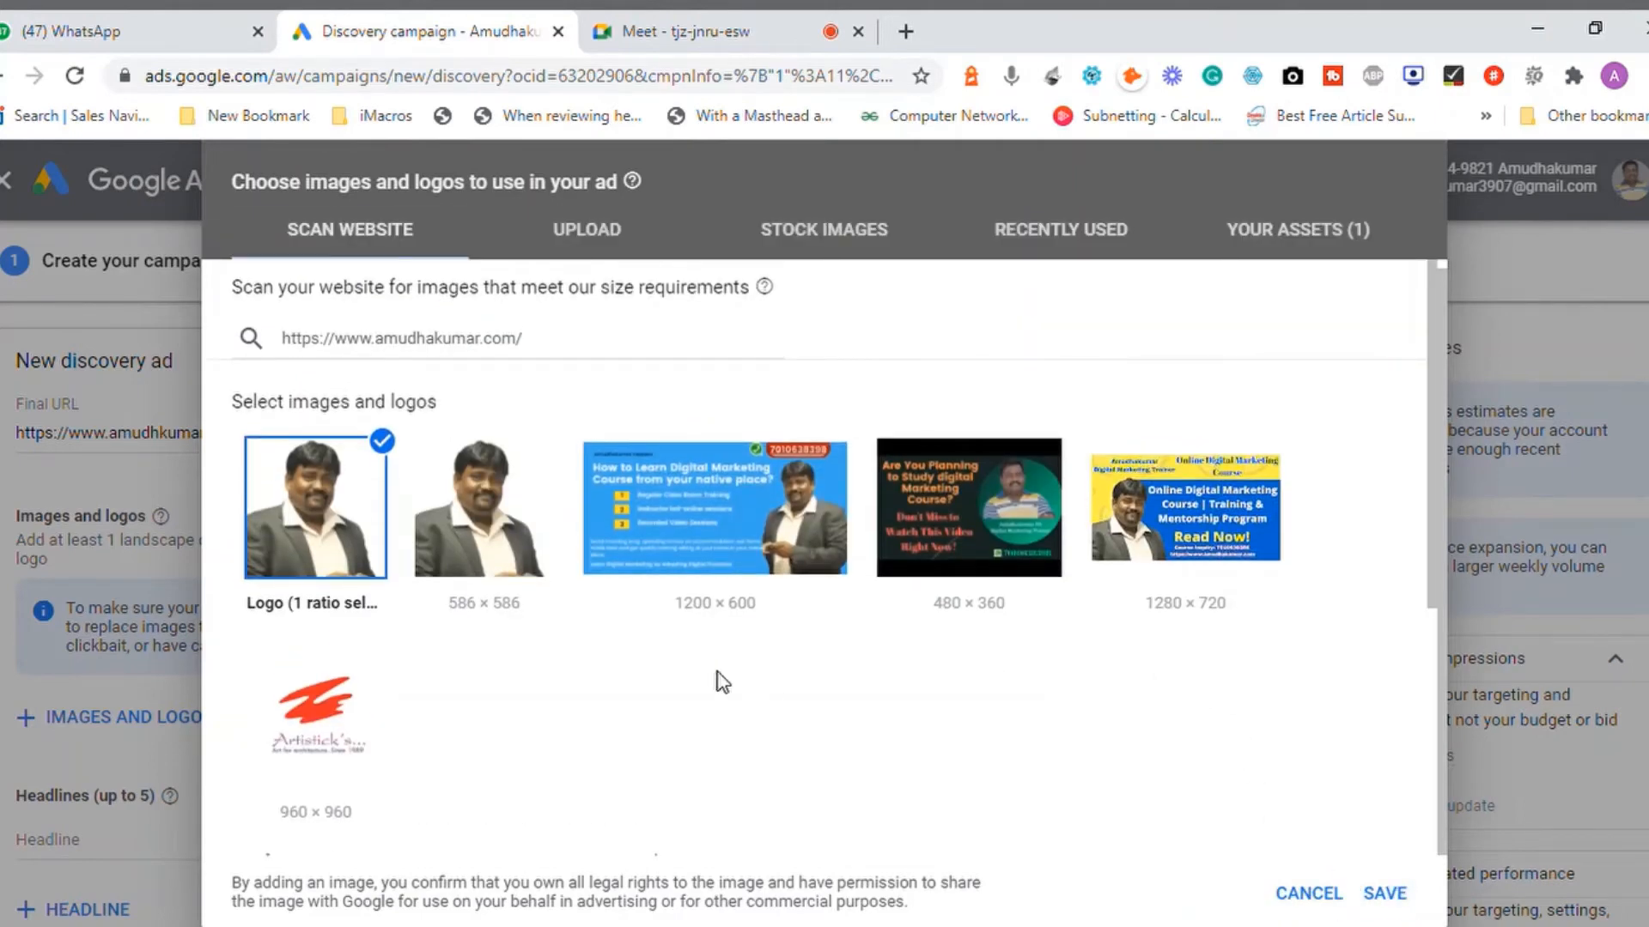
- Add the 1200 × 600 "How to Learn Digital Marketing Course" banner as an image in only the 1.91:1 ratio and save the assets
{"action": "left_click", "coordinate": [673, 484]}
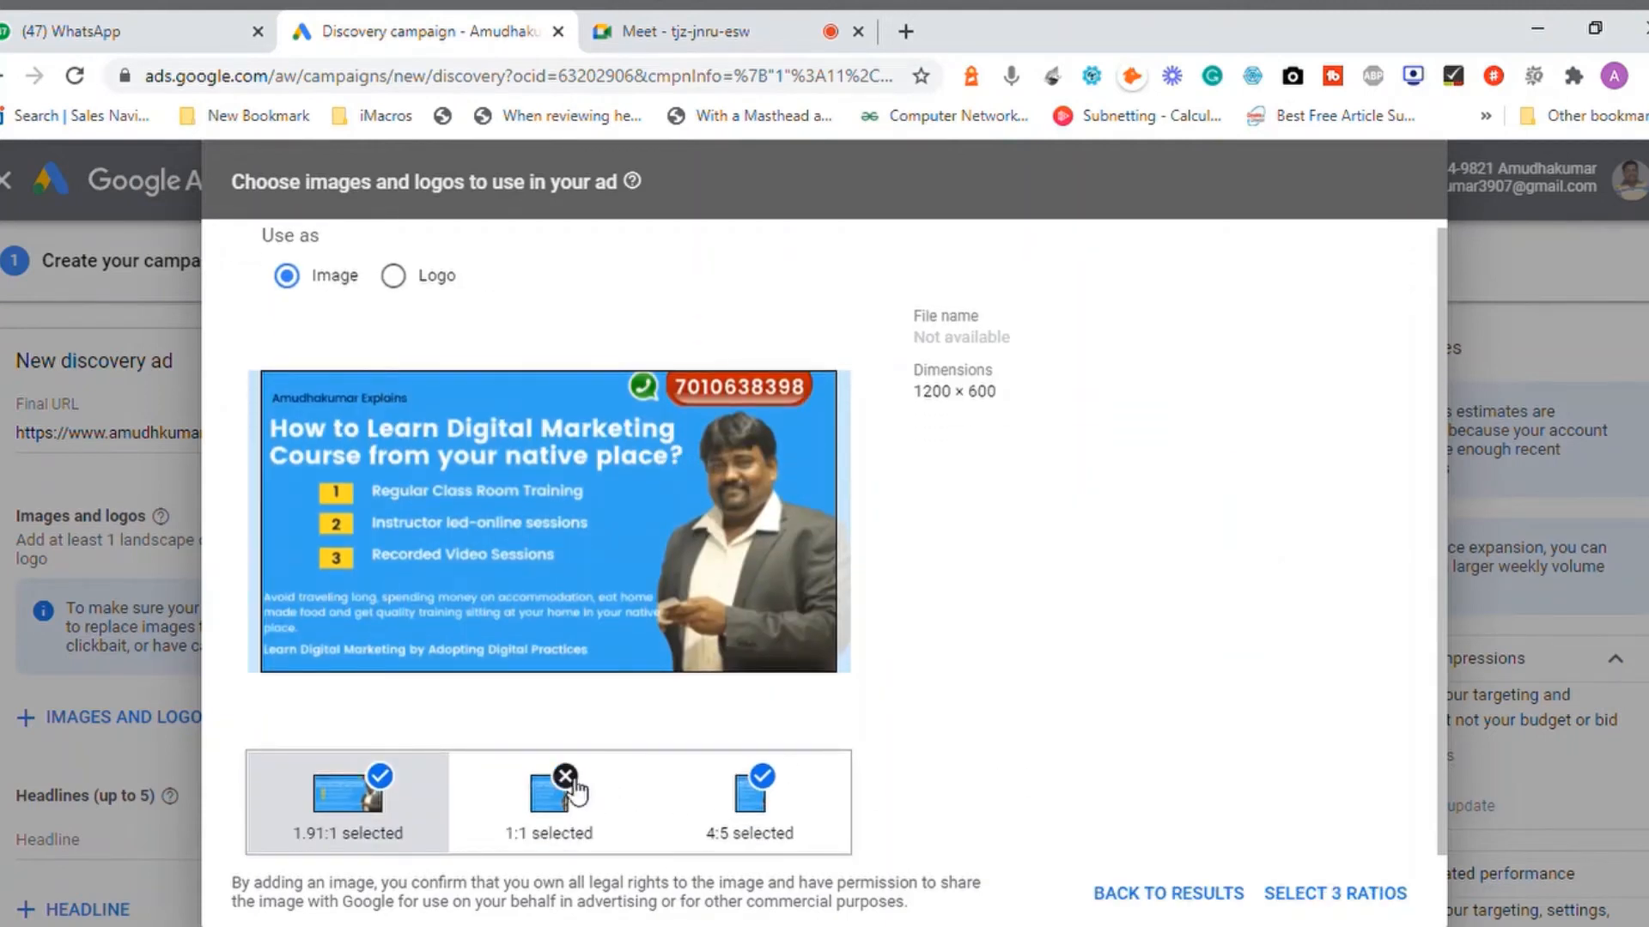
{"action": "left_click", "coordinate": [571, 789]}
{"action": "left_click", "coordinate": [764, 778]}
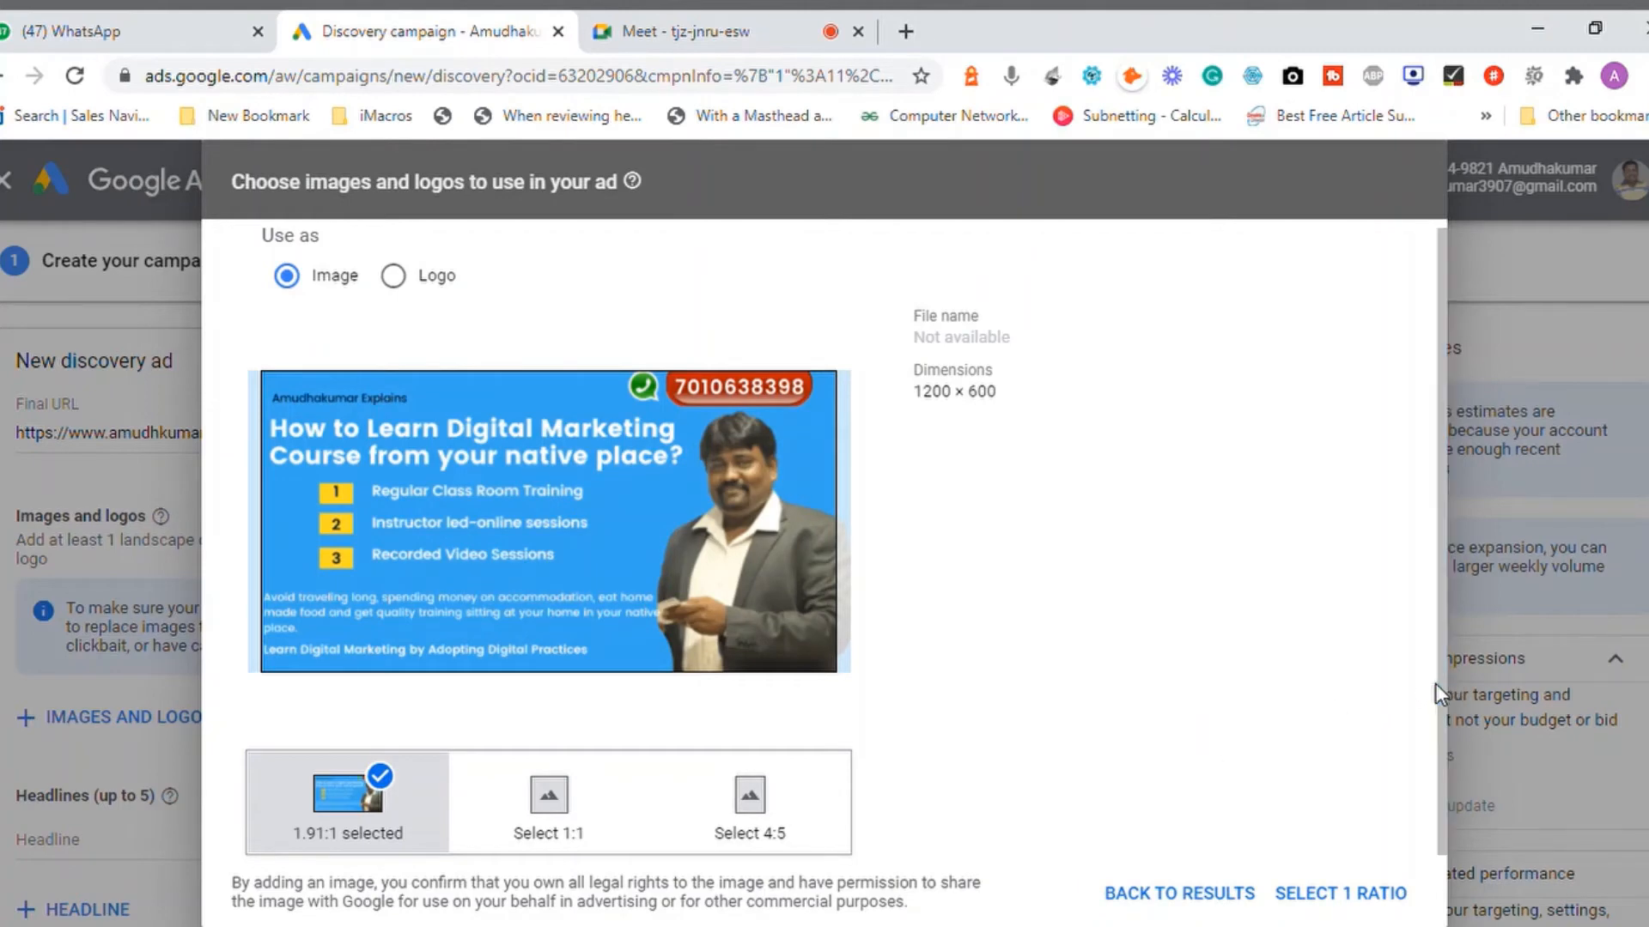
{"action": "left_click", "coordinate": [1342, 894]}
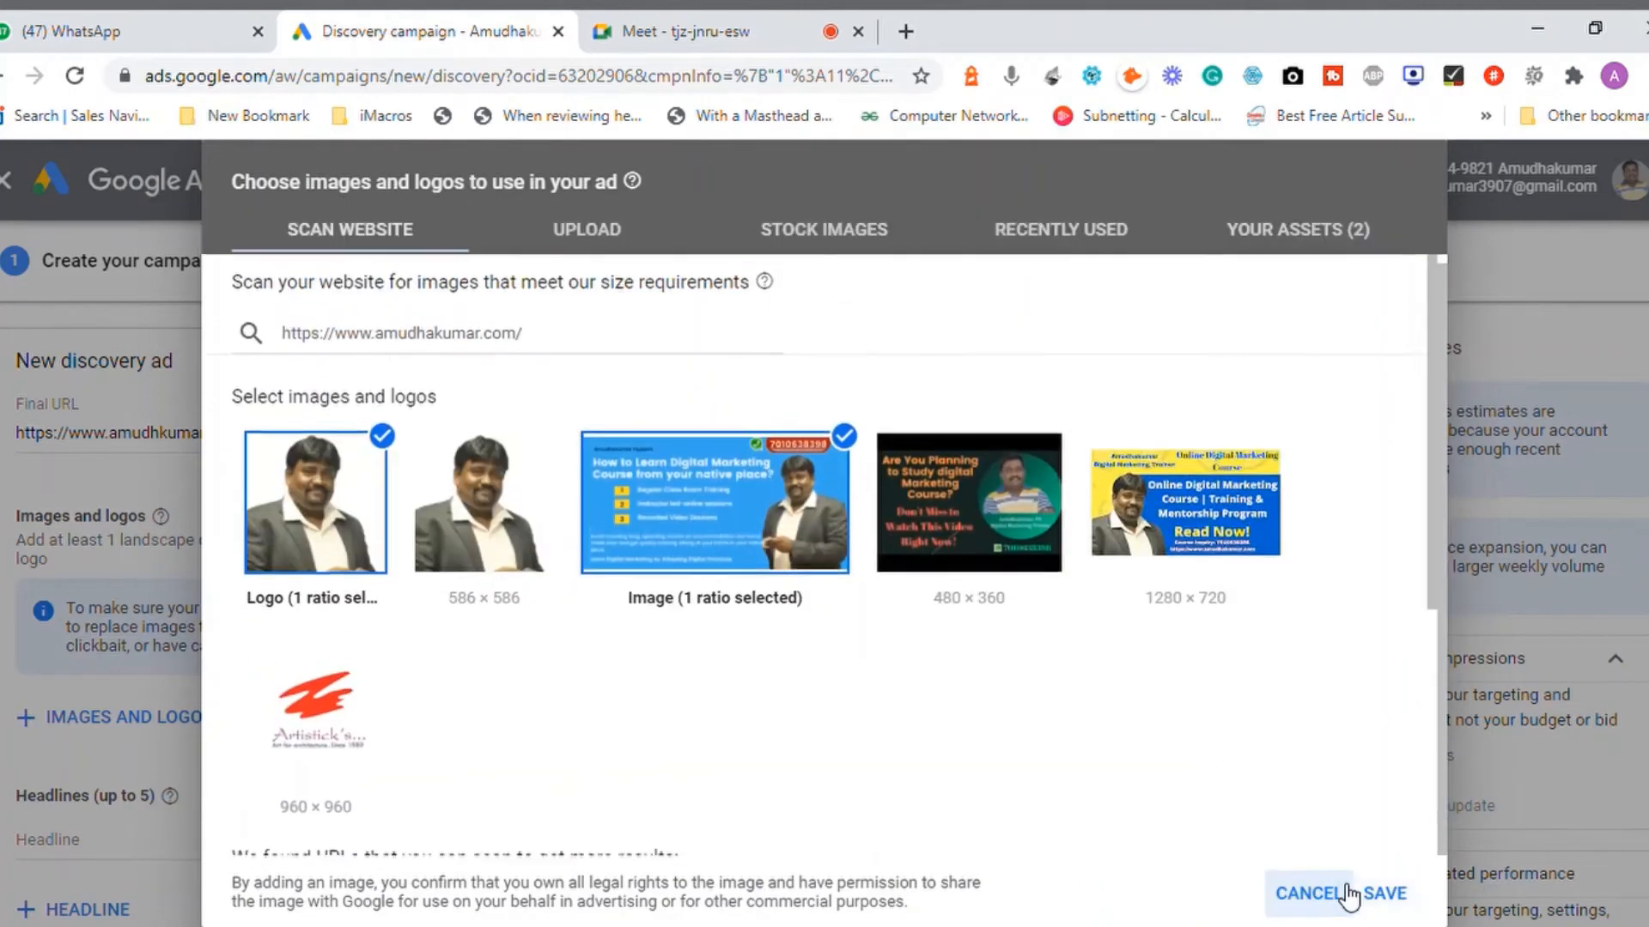
{"action": "left_click", "coordinate": [1391, 895]}
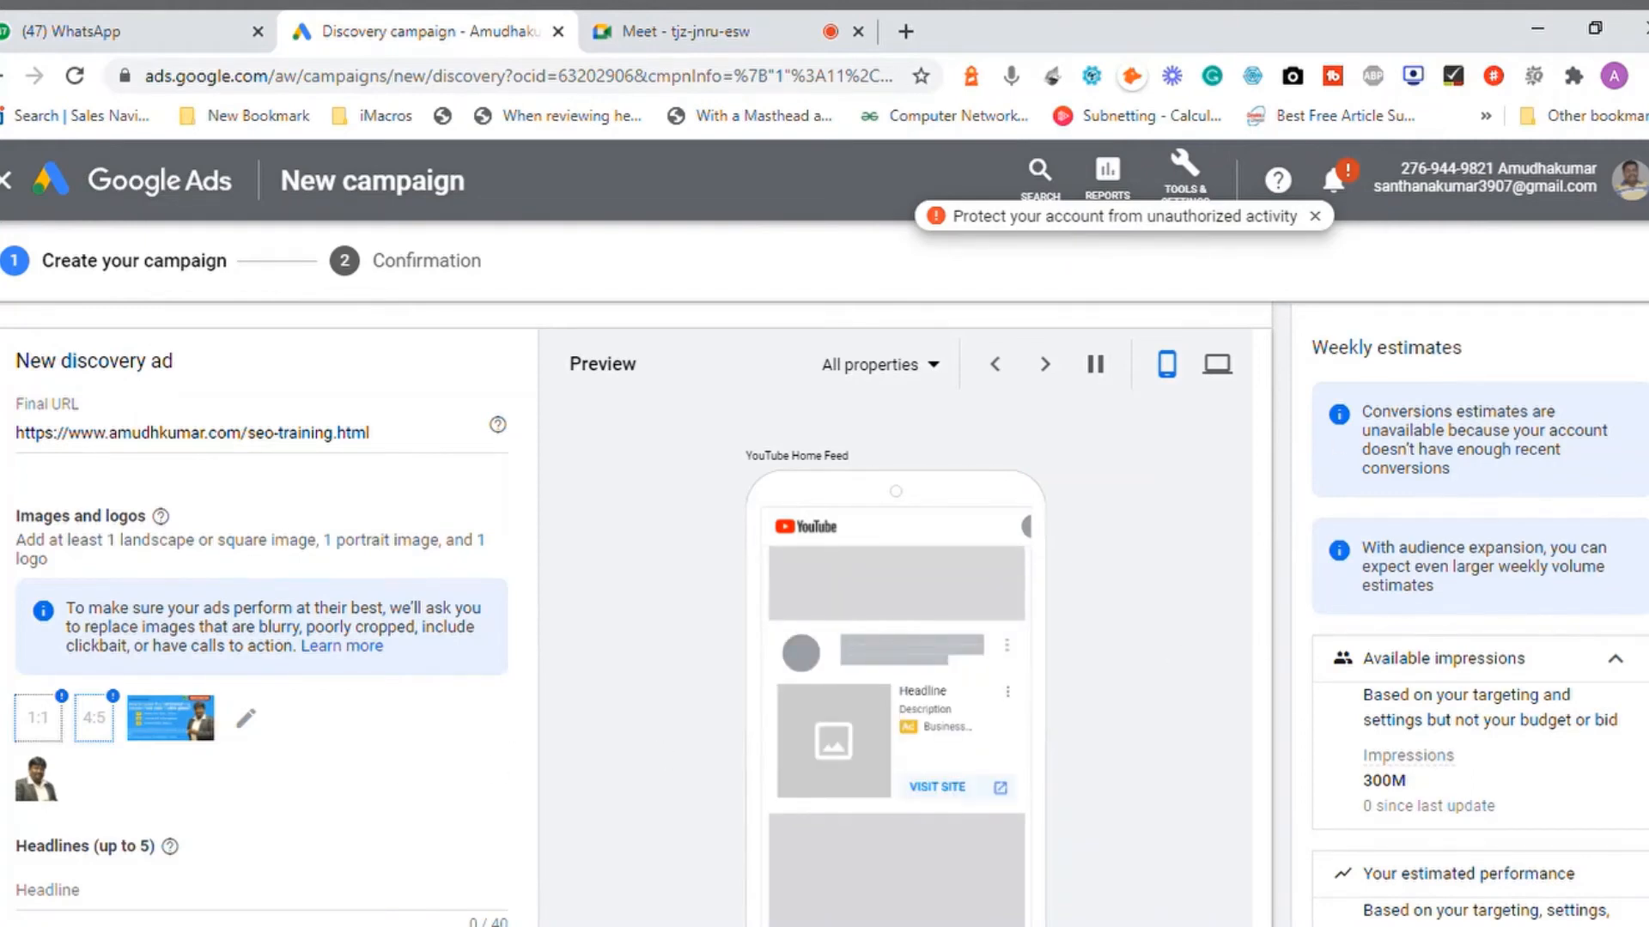
- Reopen the ad's image and logo selection and show the images recently used across the account
{"action": "scroll", "coordinate": [1053, 675], "scroll_direction": "down", "scroll_amount": 3}
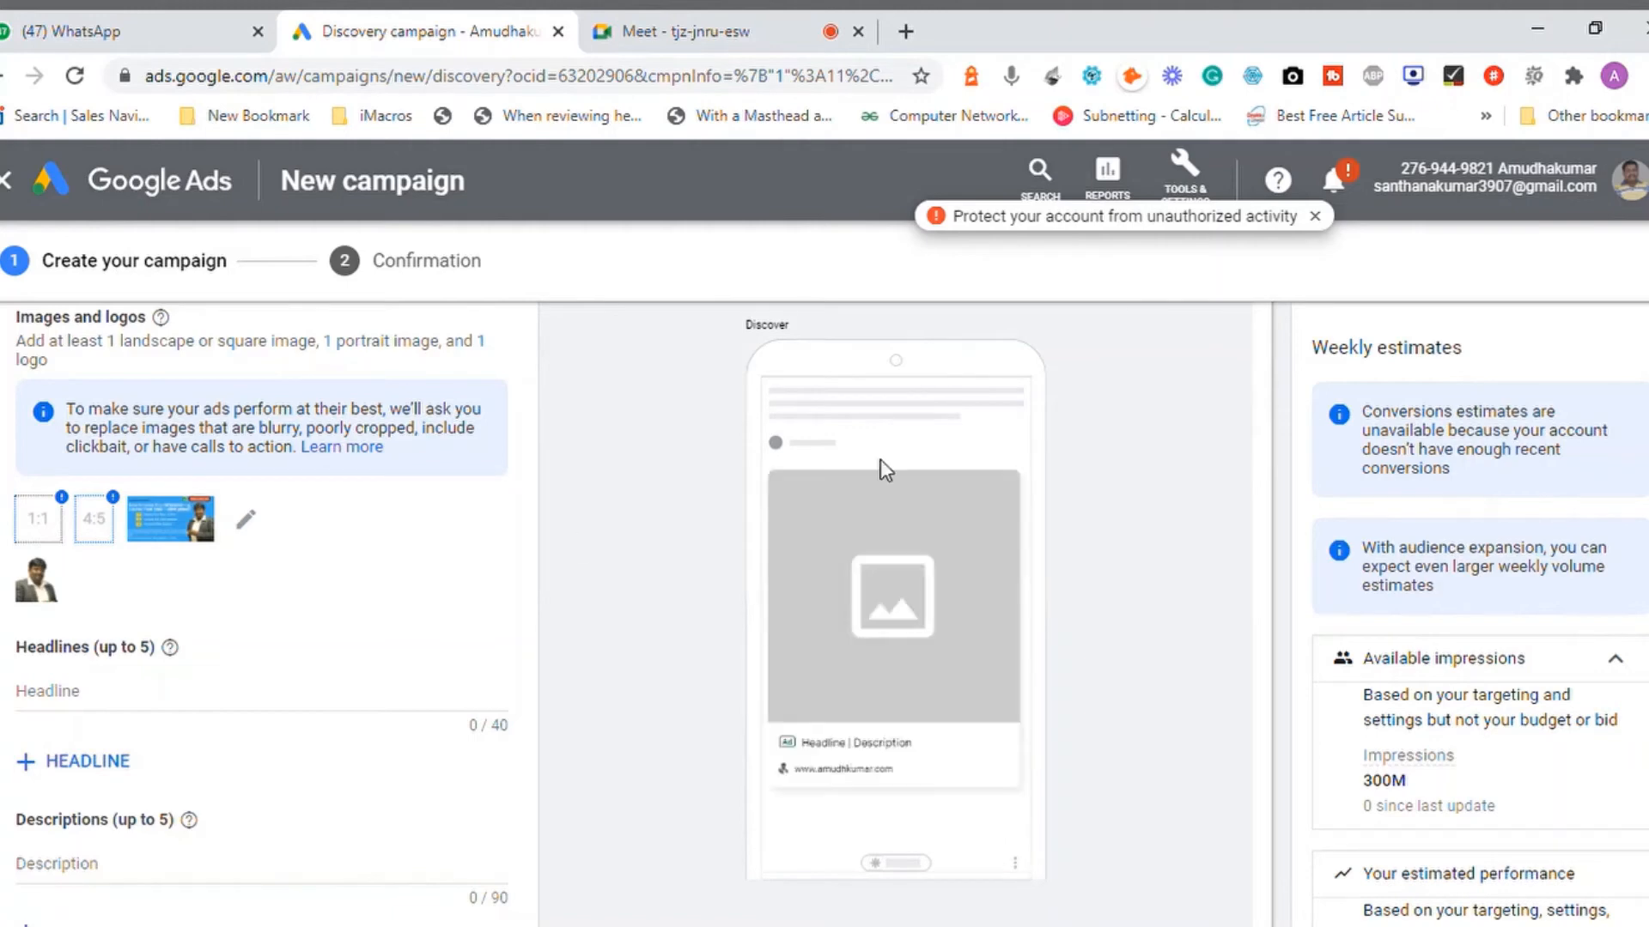
{"action": "left_click", "coordinate": [253, 520]}
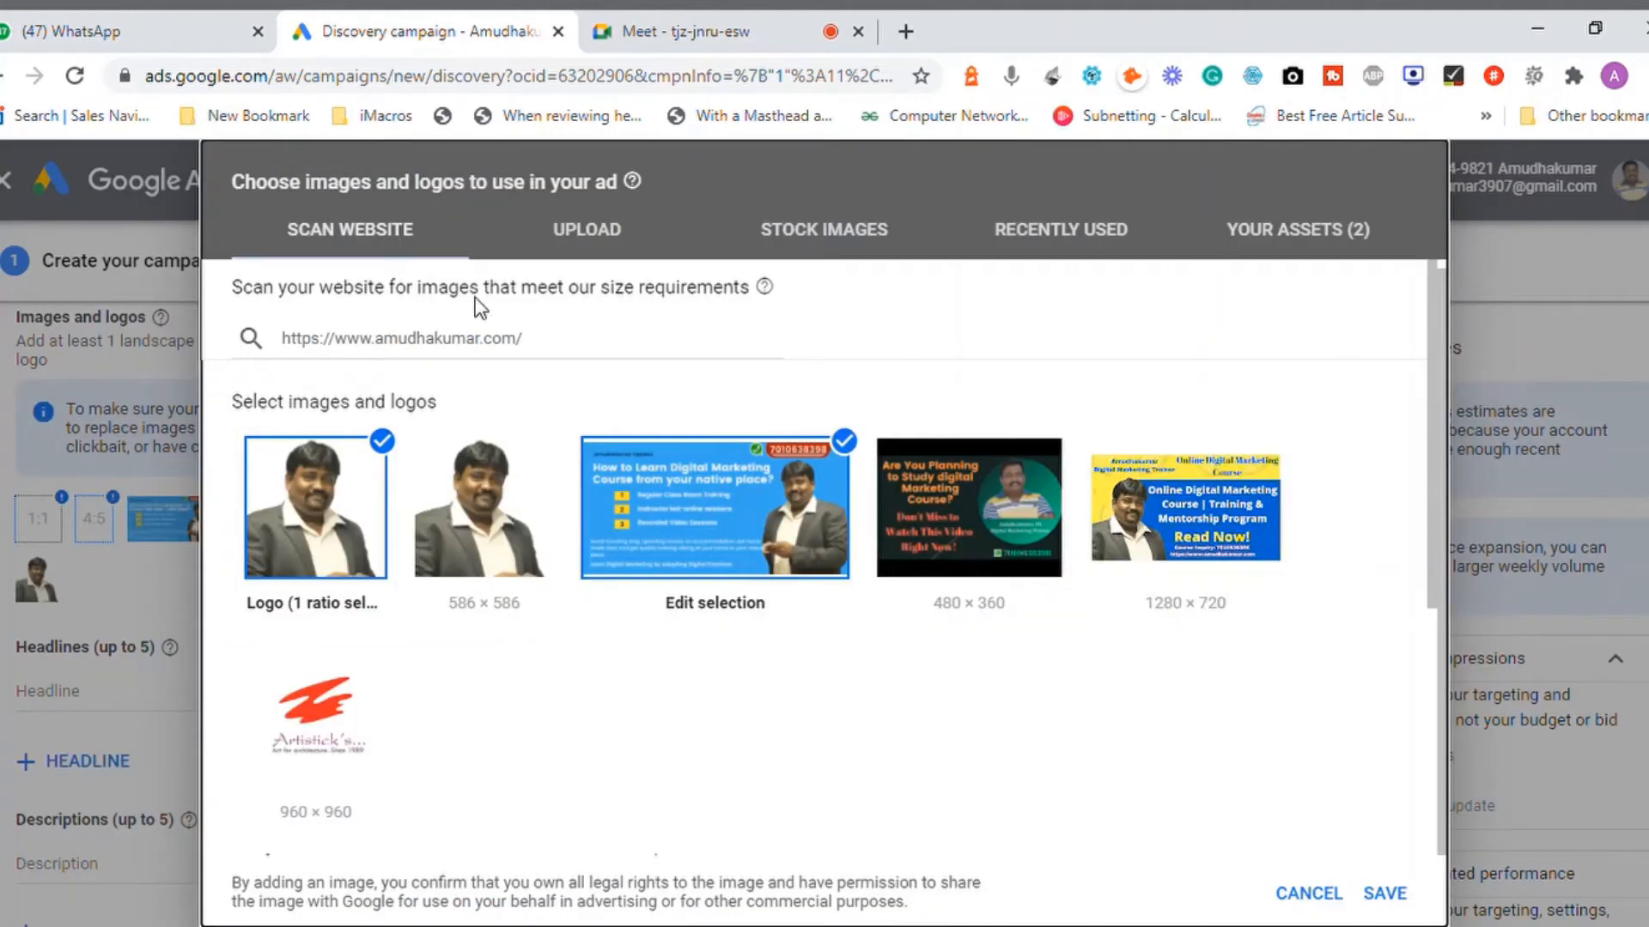
{"action": "left_click", "coordinate": [1086, 247]}
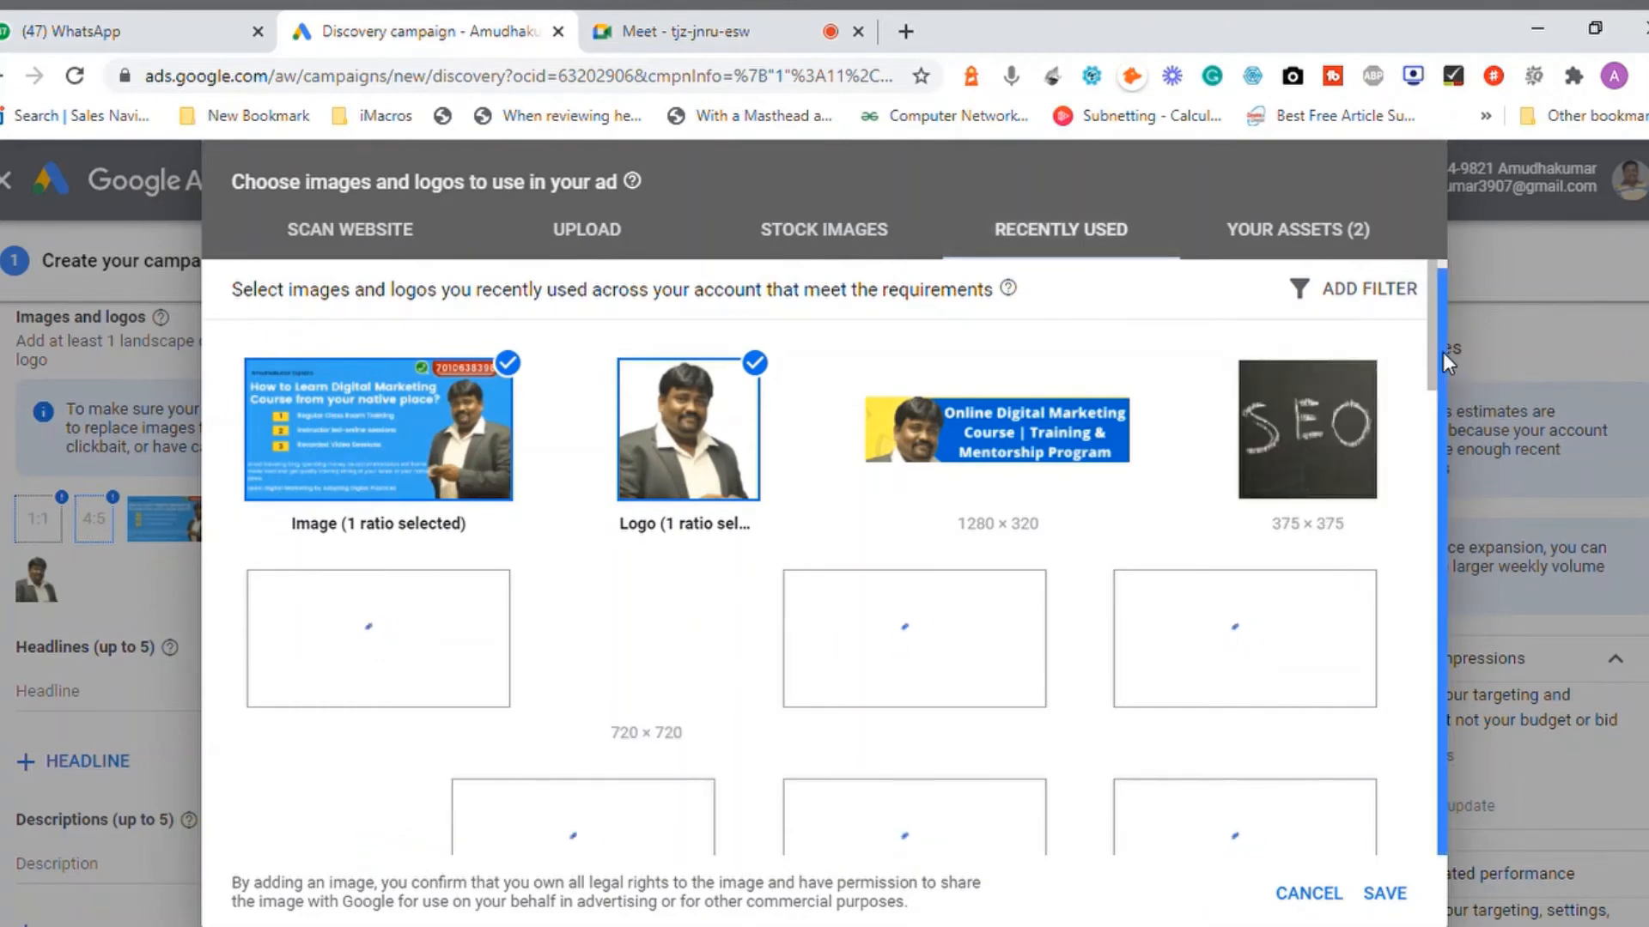
{"action": "left_click", "coordinate": [1019, 427]}
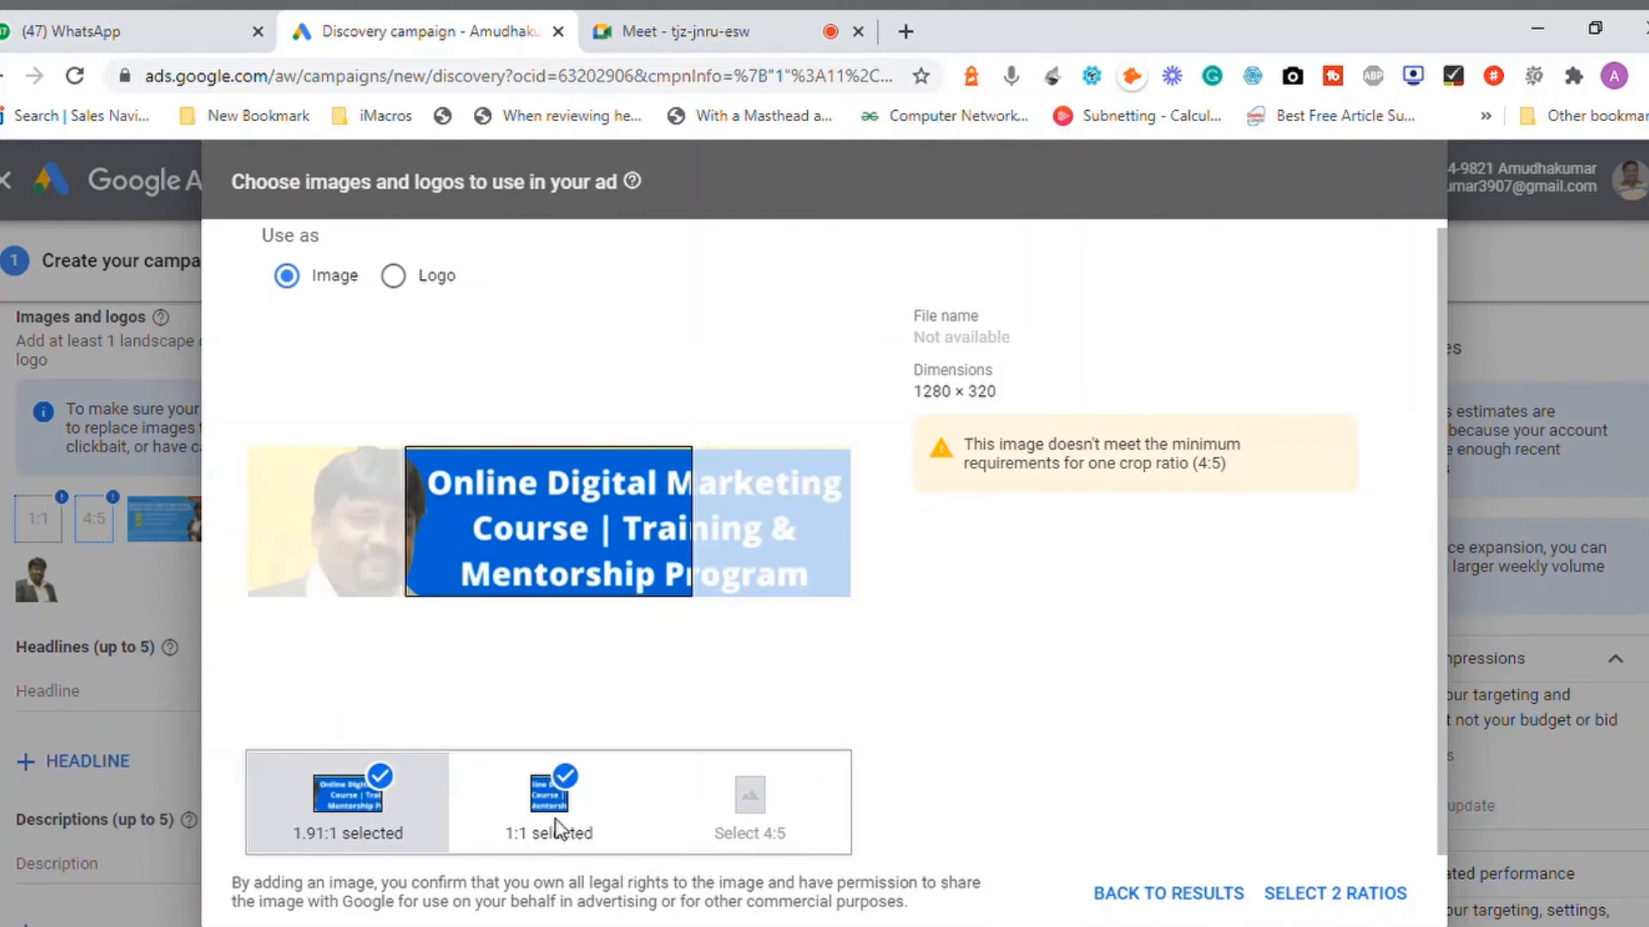
{"action": "left_click", "coordinate": [558, 829]}
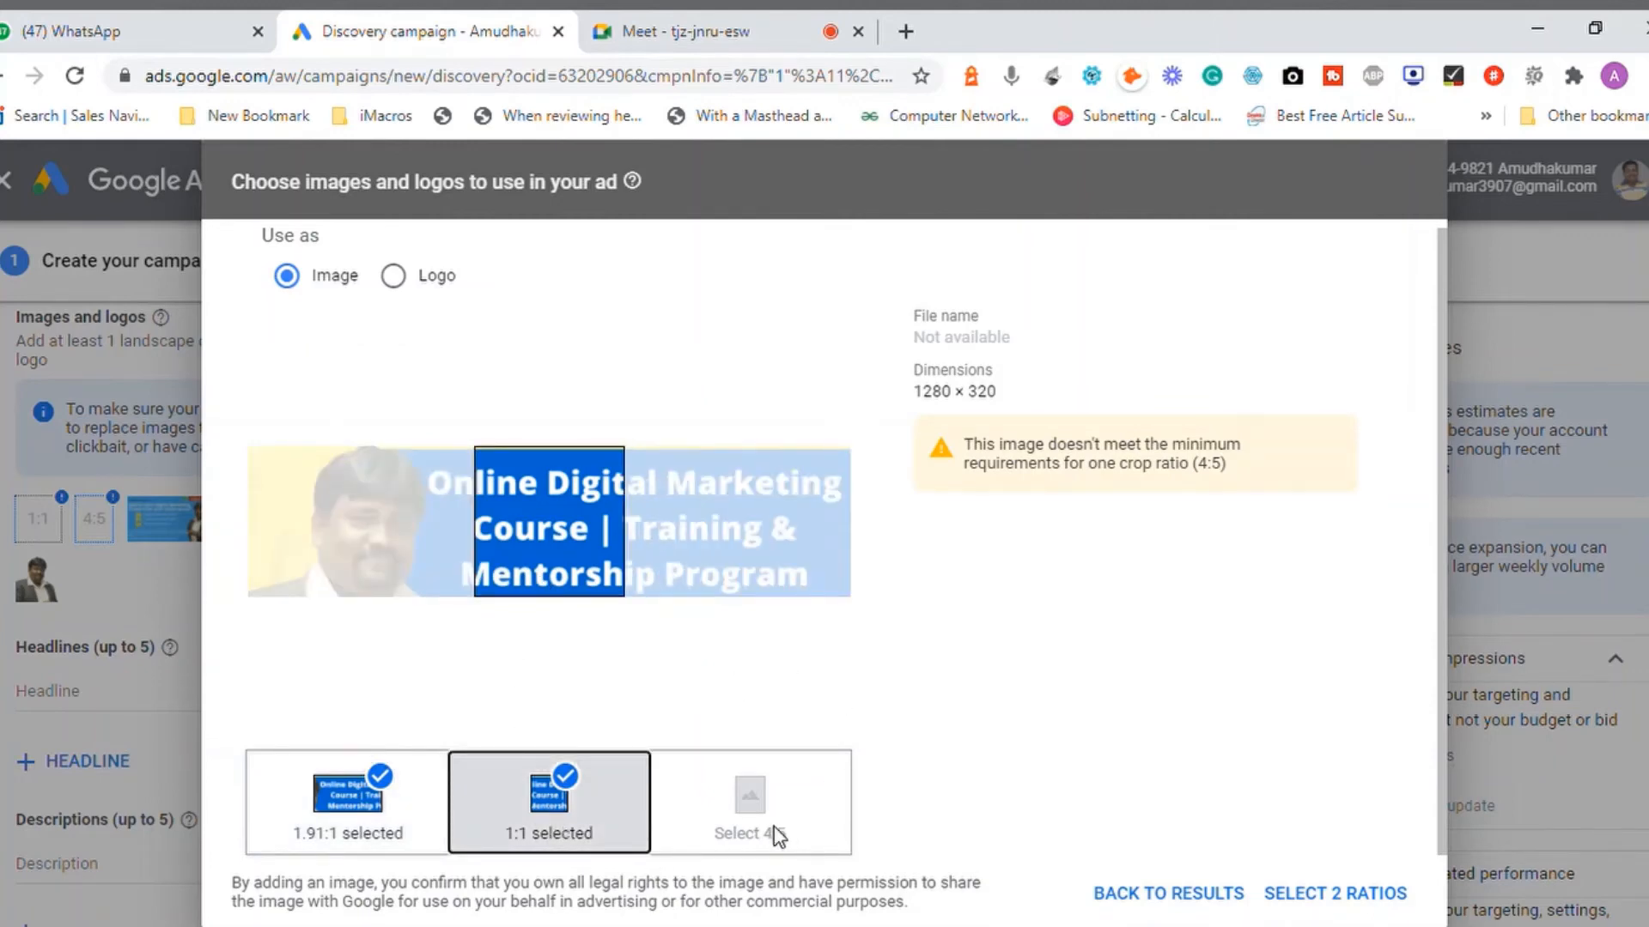
{"action": "left_click", "coordinate": [1168, 895]}
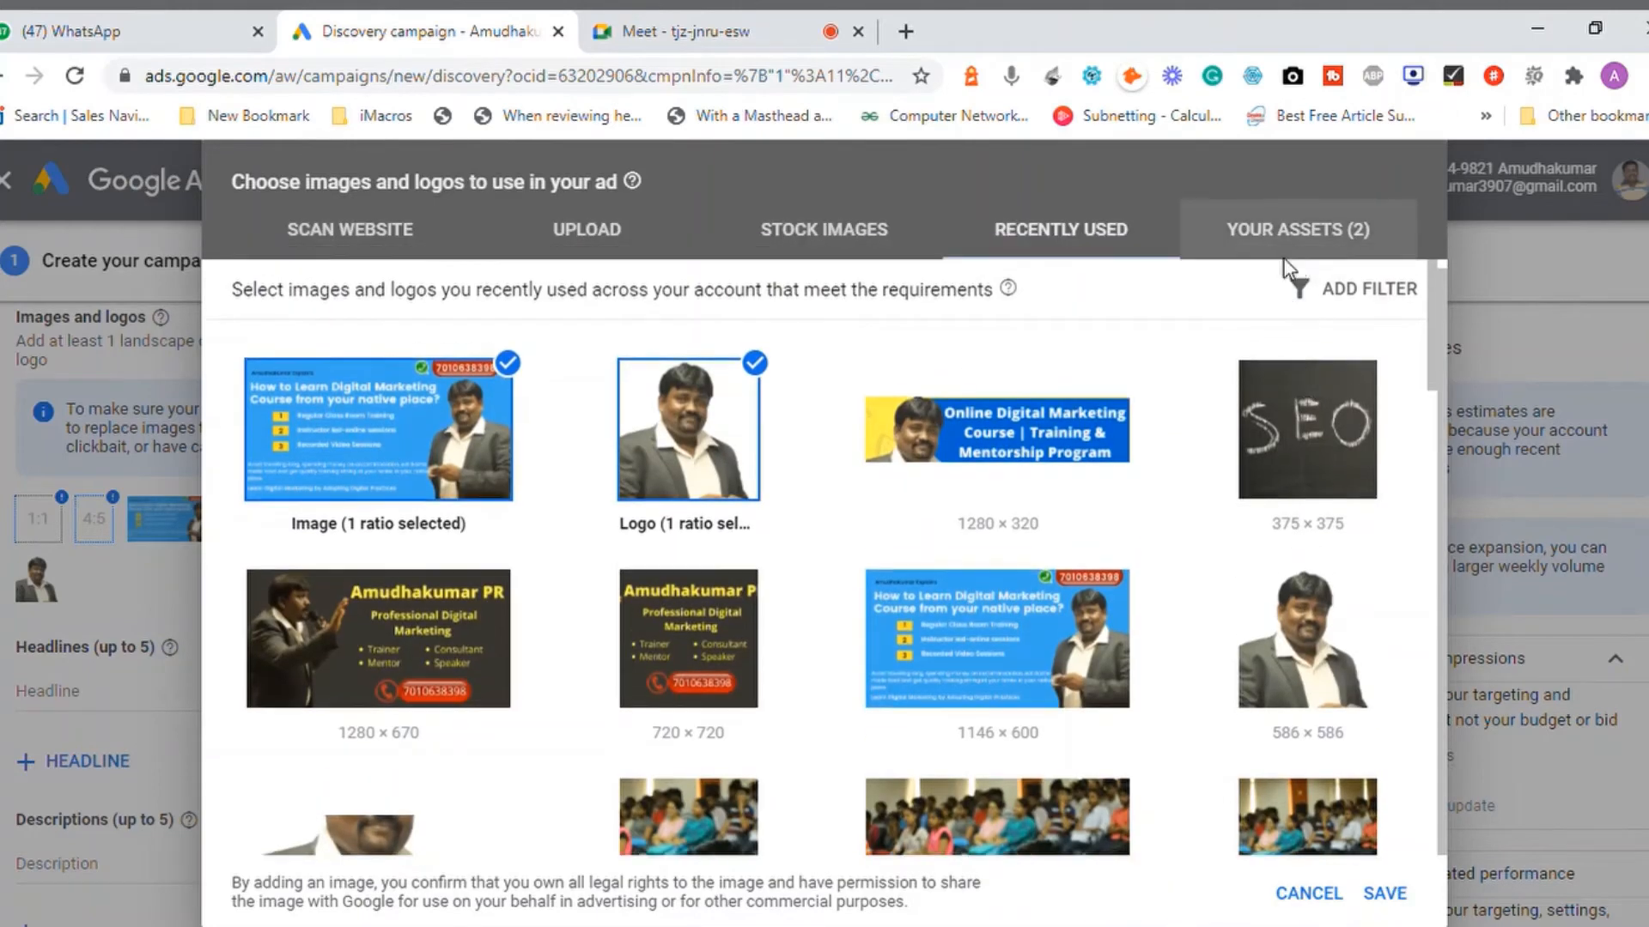
- Add the recently used 3456 × 3456 seated audience photo in 1:1 and 4:5 ratios, shift the 4:5 crop to the photo's right edge, and save
{"action": "left_click_drag", "start_coordinate": [1435, 333], "coordinate": [1420, 452]}
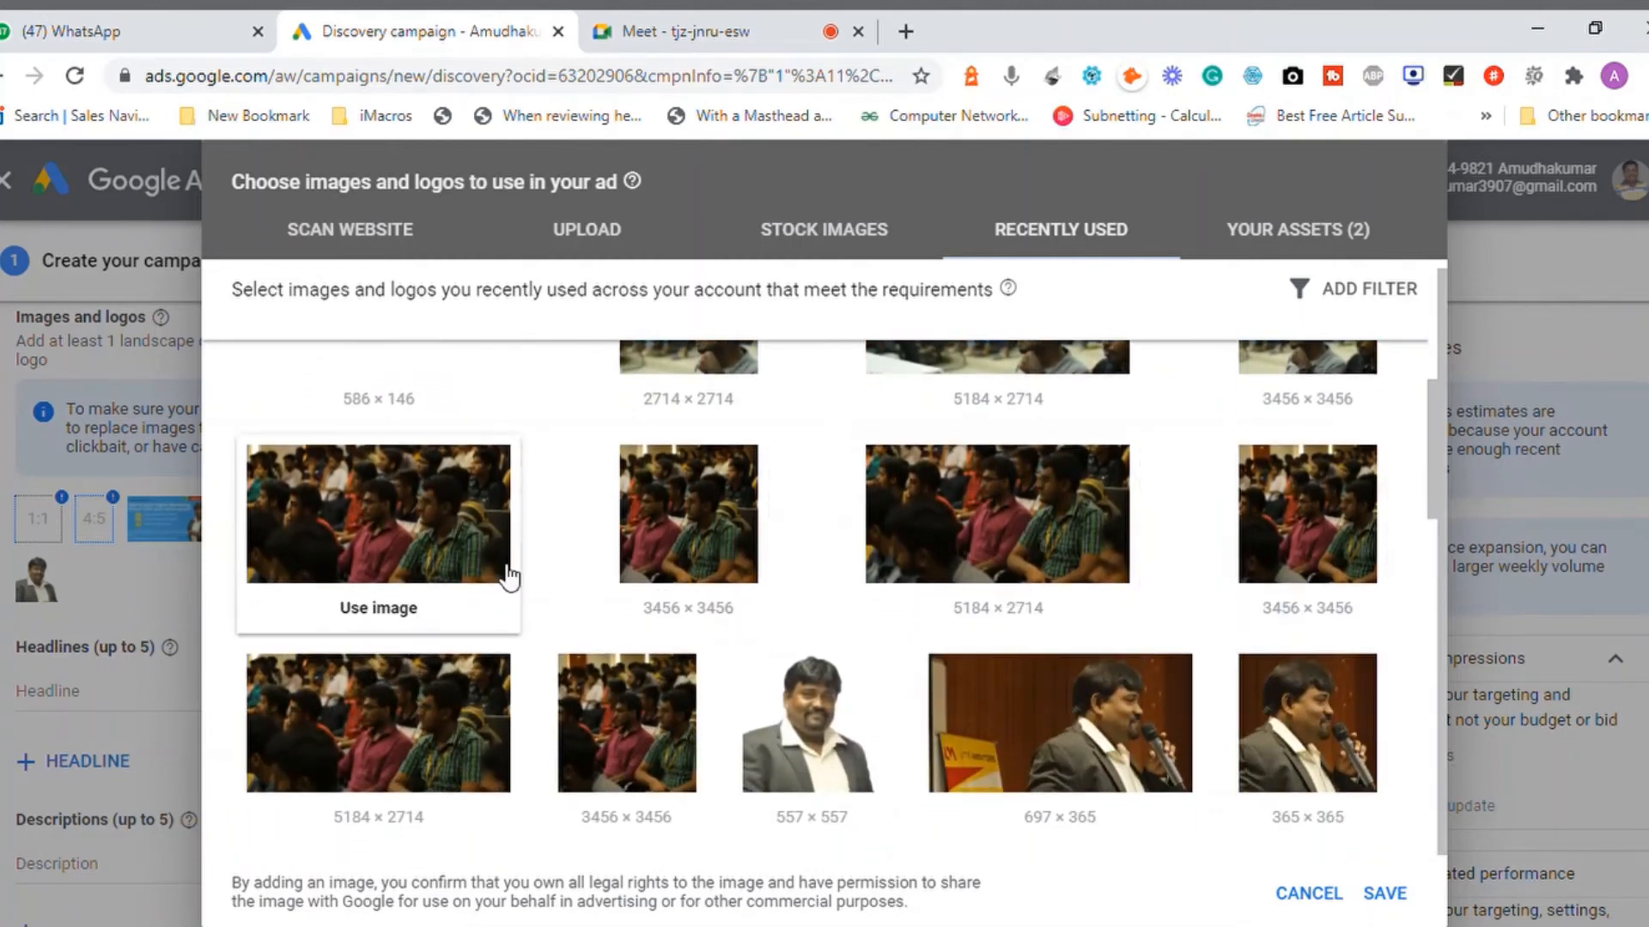
{"action": "left_click", "coordinate": [657, 737]}
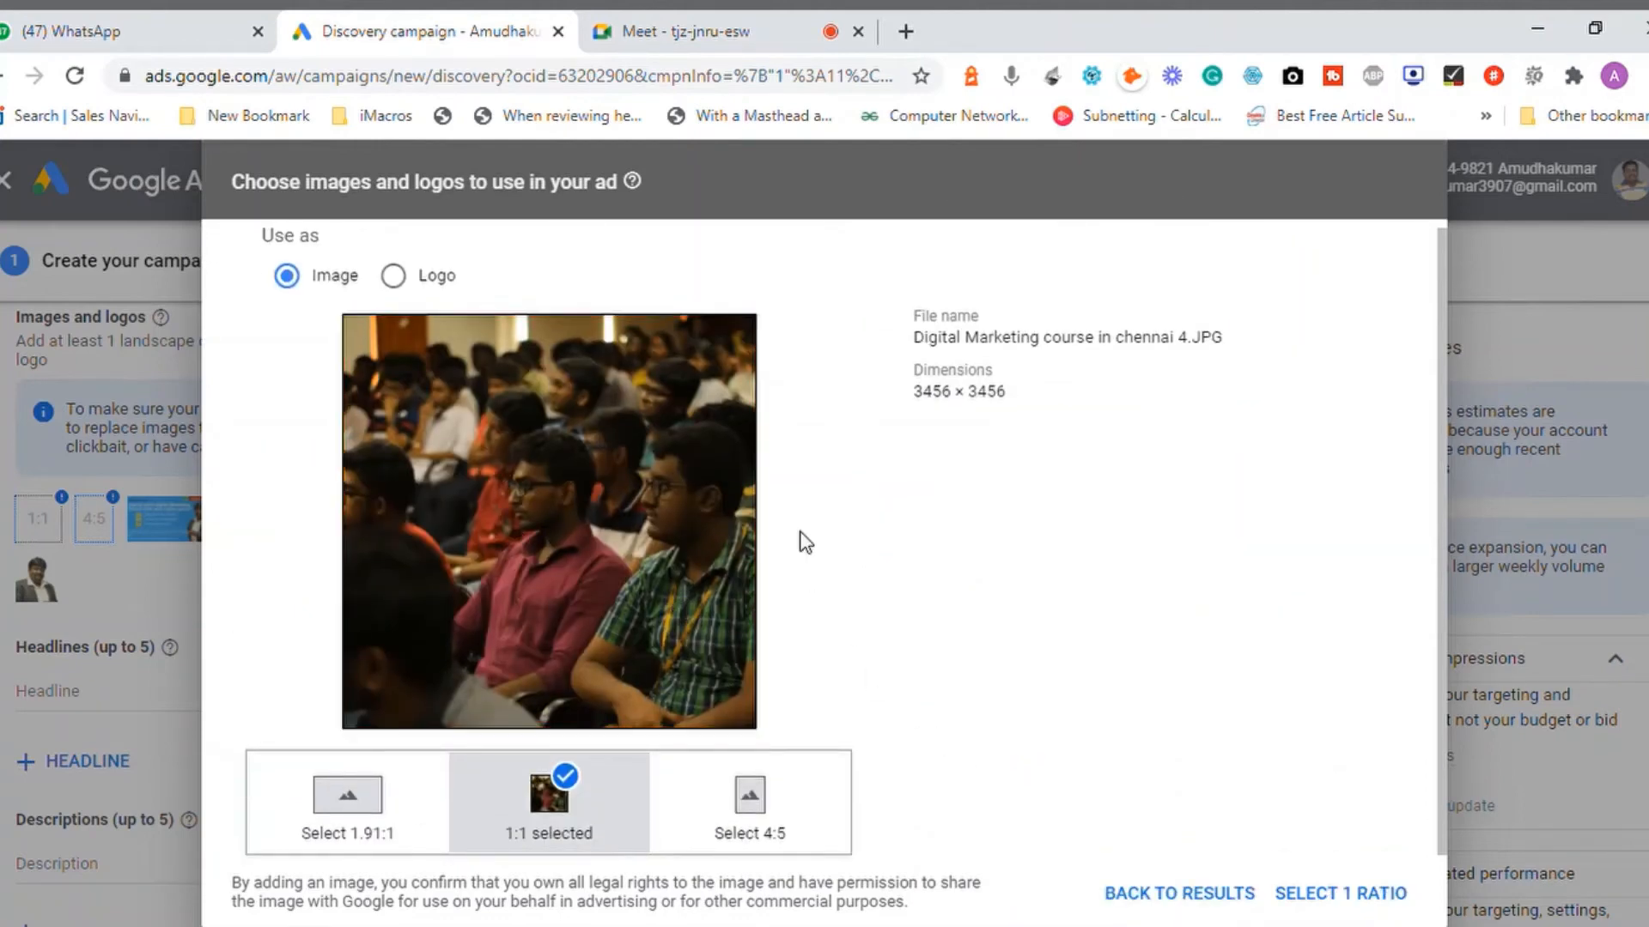
{"action": "left_click", "coordinate": [748, 803]}
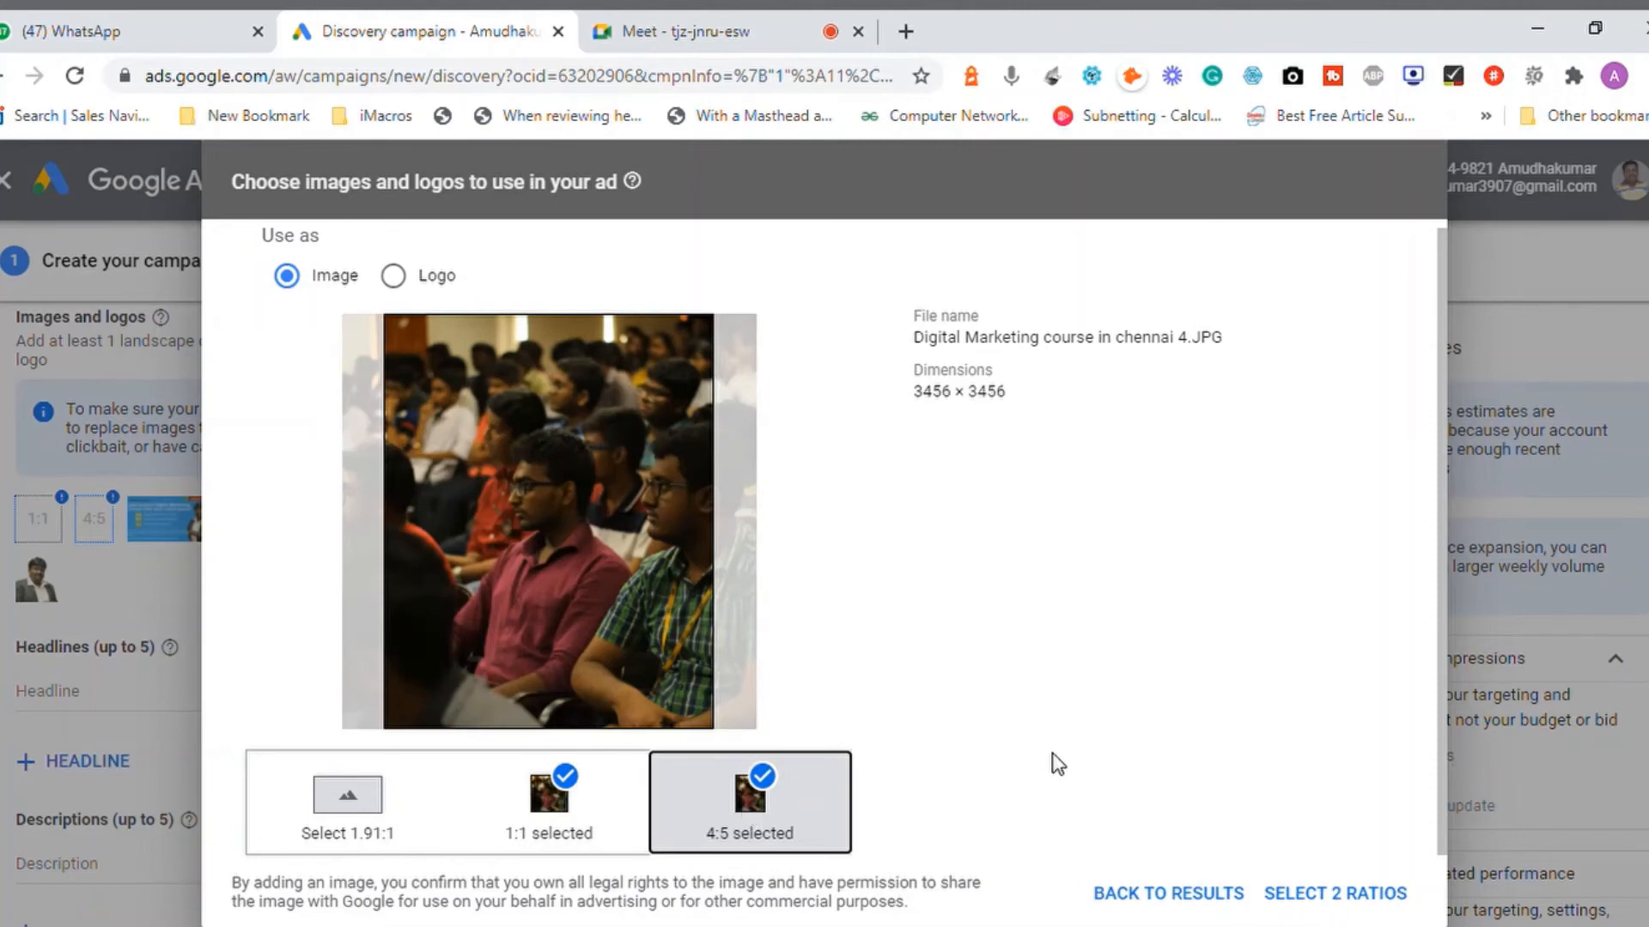
{"action": "left_click_drag", "start_coordinate": [544, 559], "coordinate": [556, 533]}
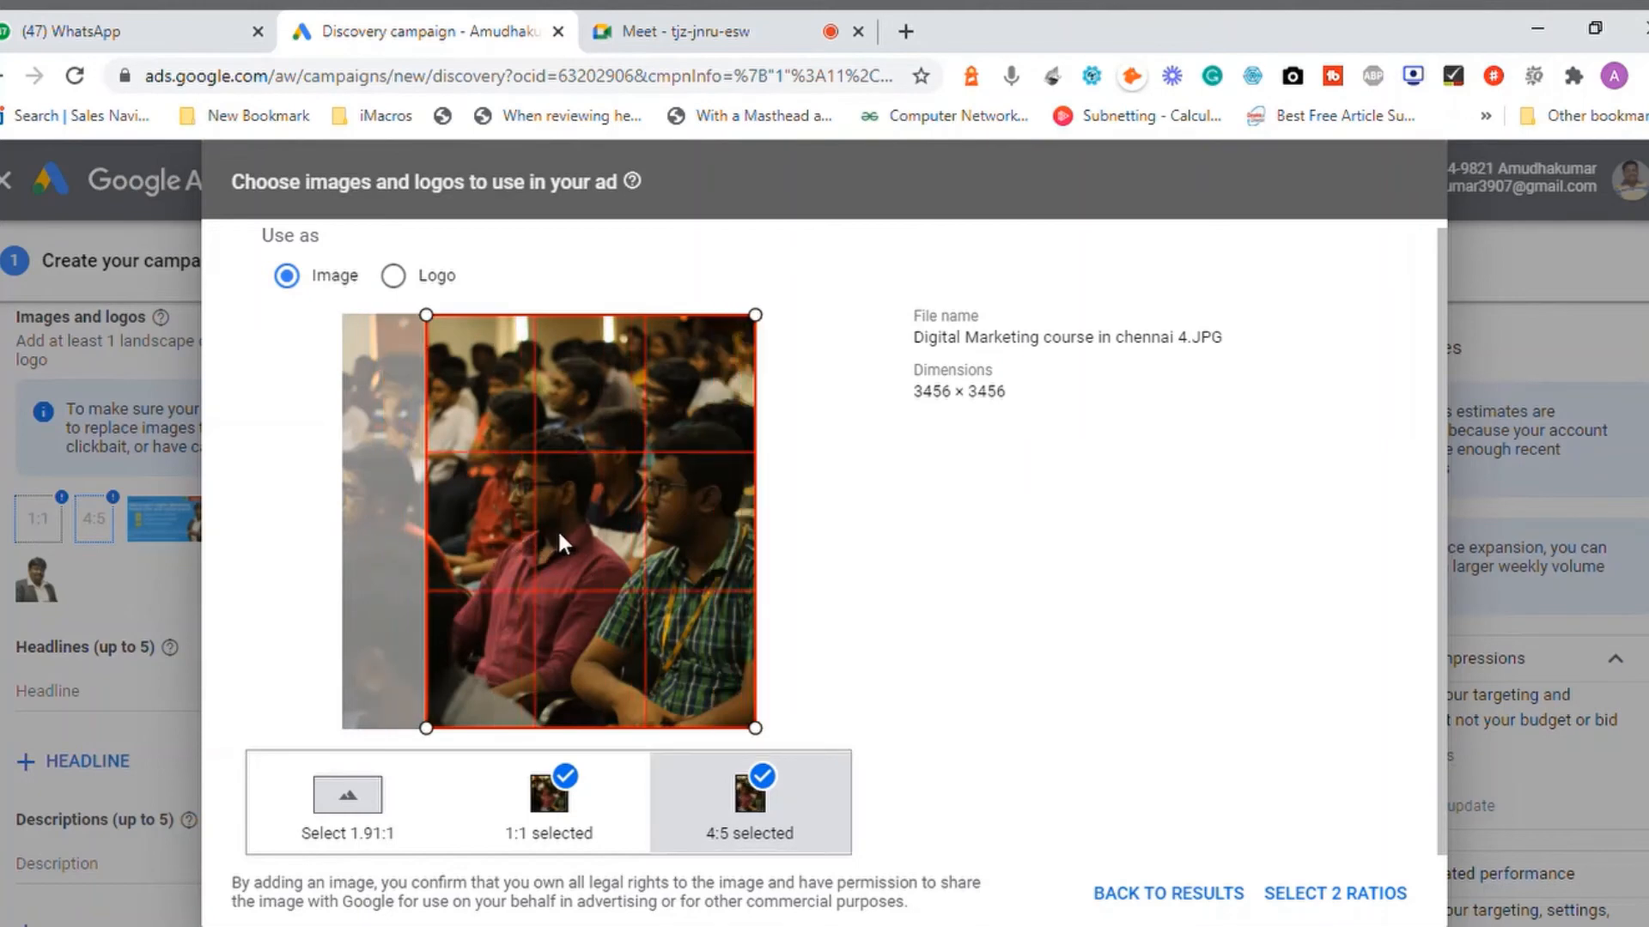
{"action": "left_click", "coordinate": [1318, 897]}
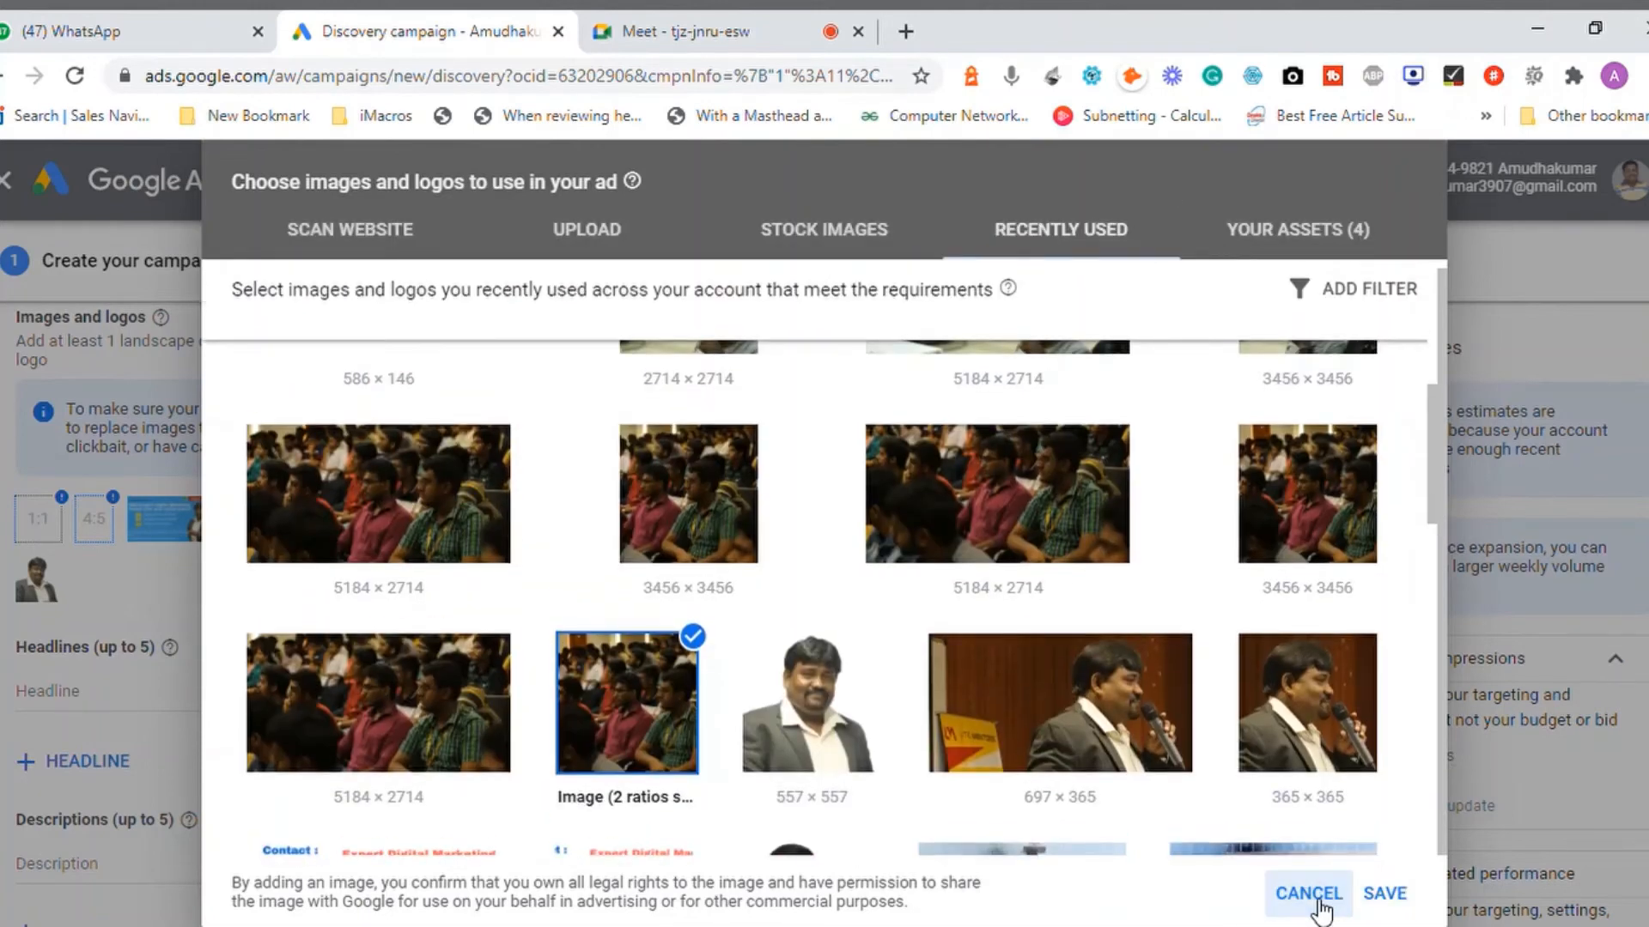
{"action": "left_click", "coordinate": [1387, 895]}
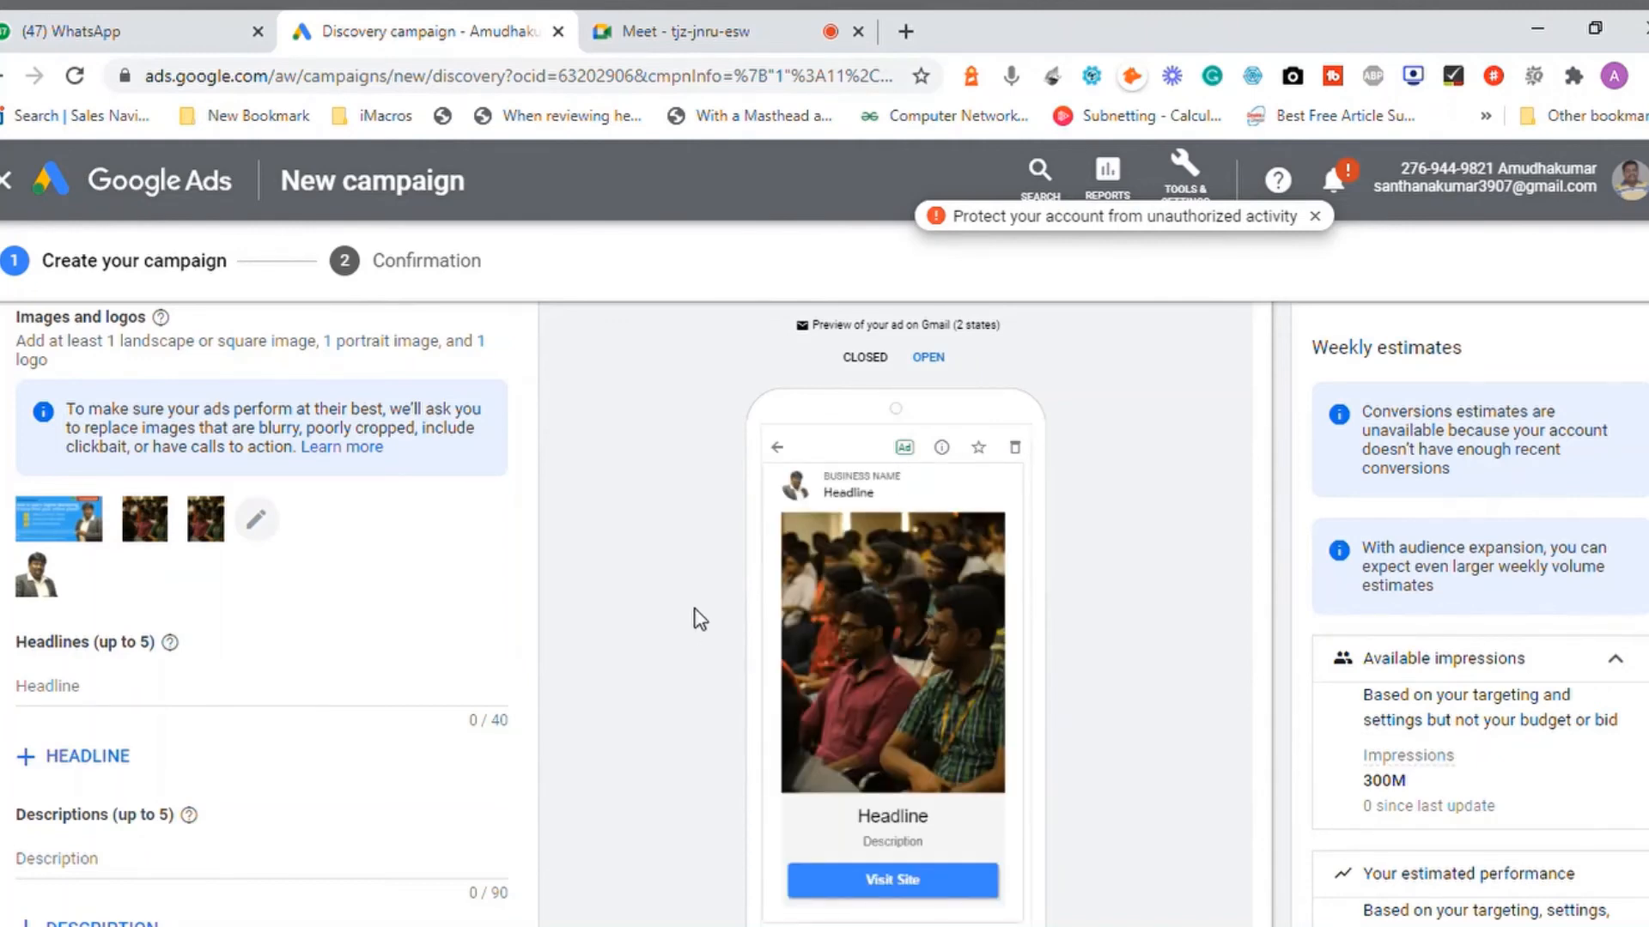
- Enter "Online Digital Marketing Course" as the ad's first headline
{"action": "left_click", "coordinate": [158, 695]}
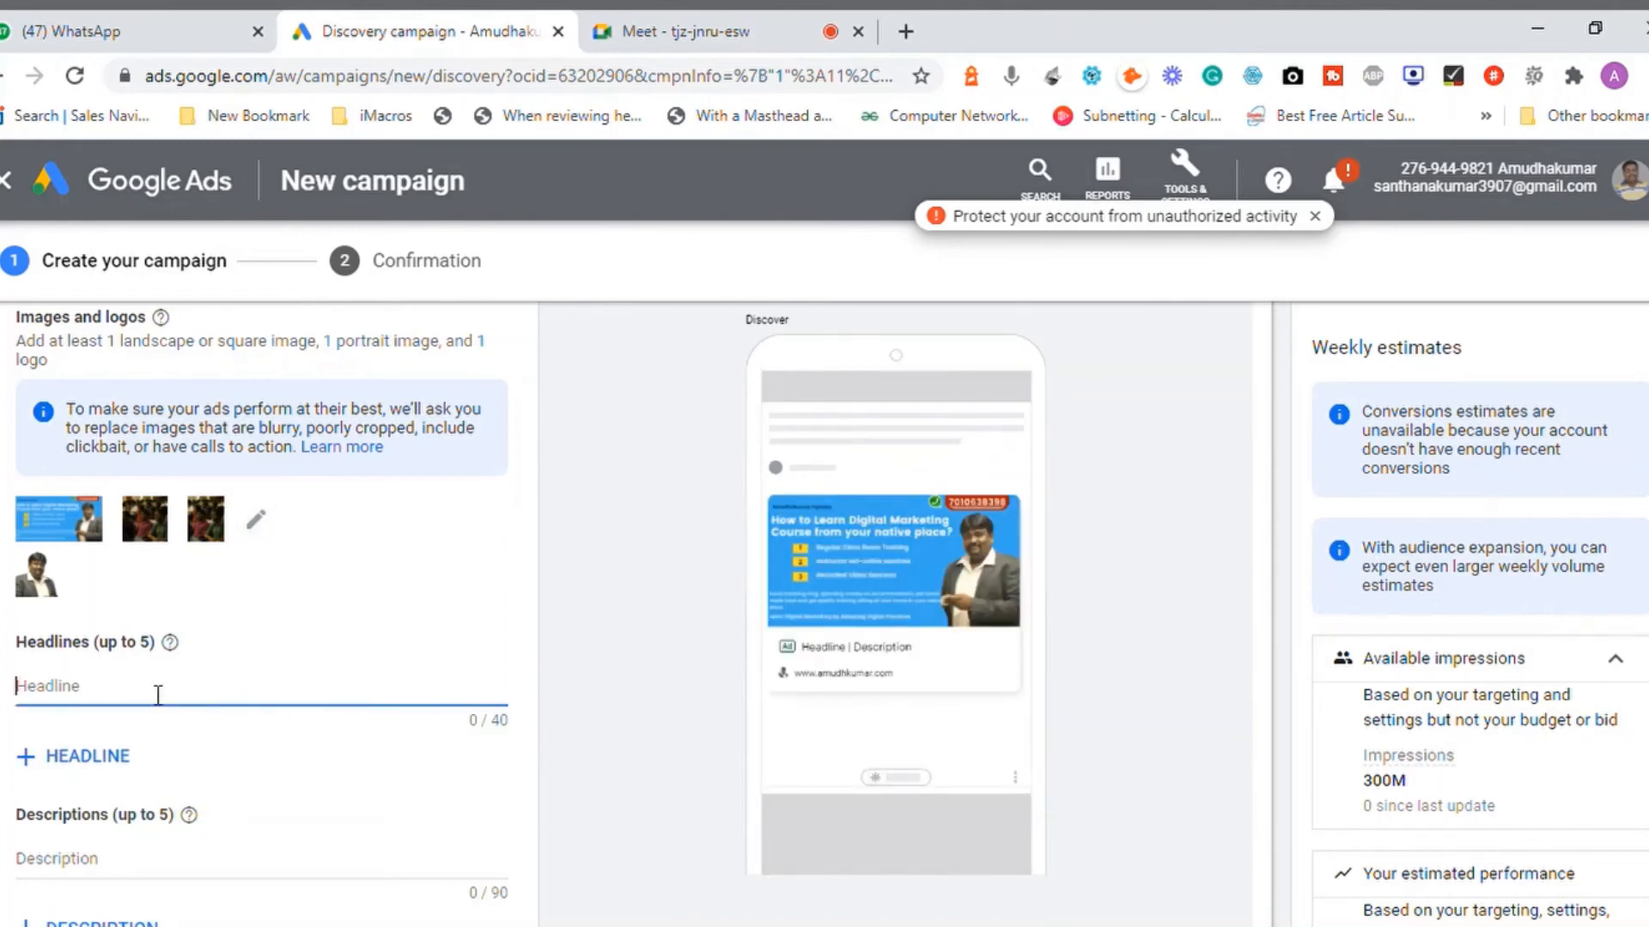
{"action": "type", "text": "Online Digi"}
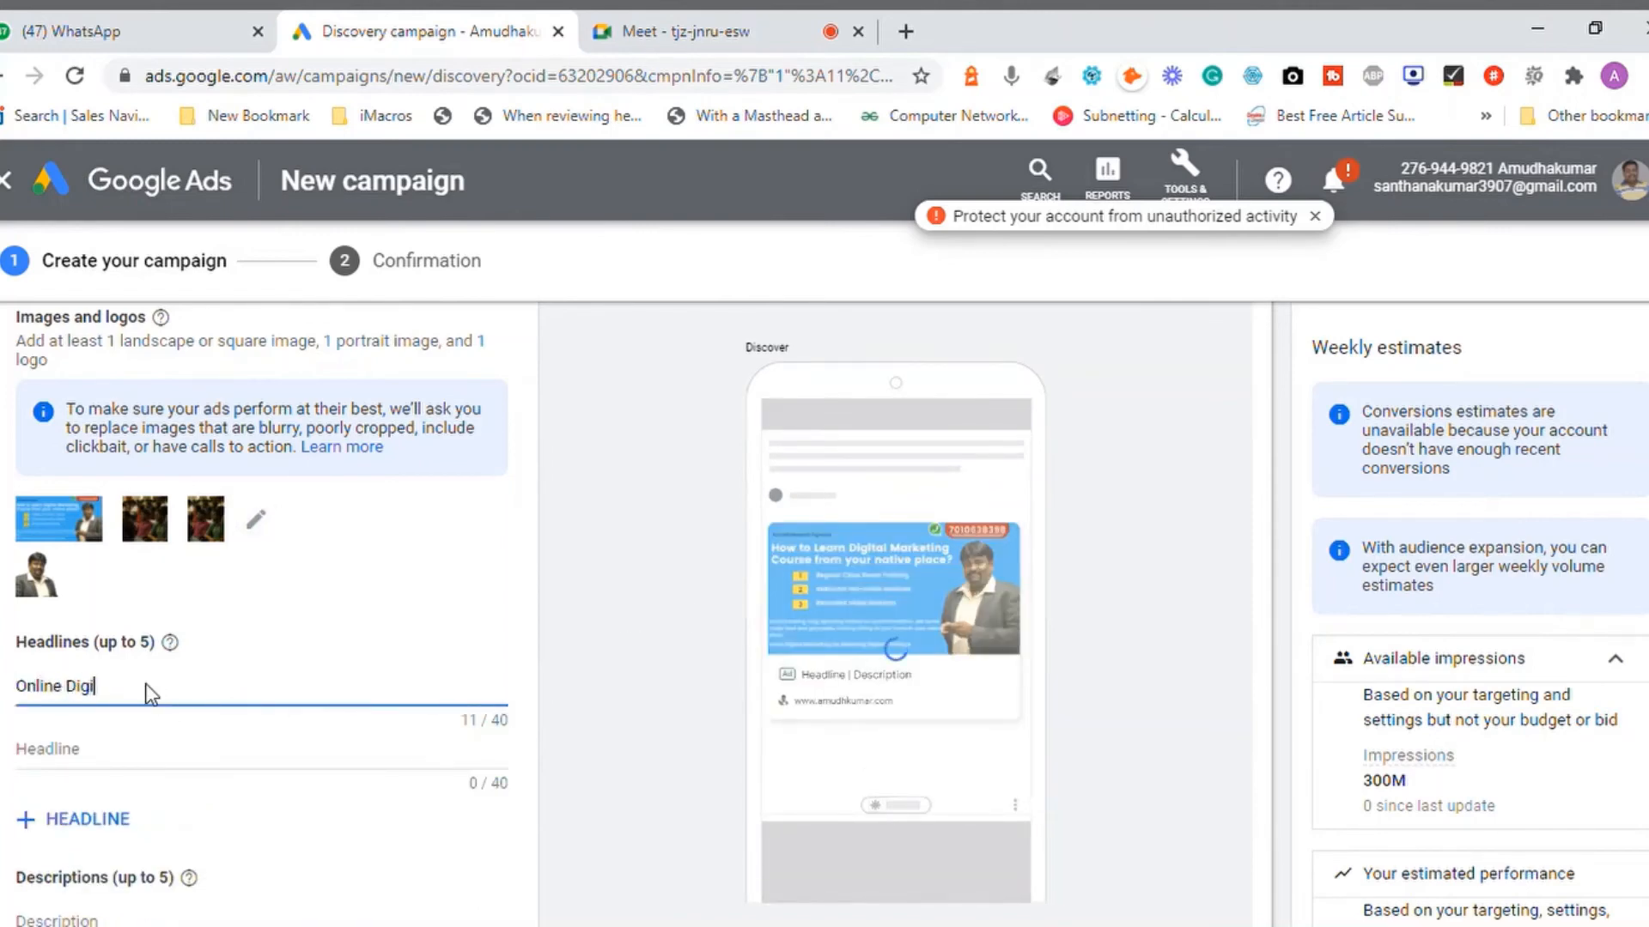
{"action": "type", "text": "tal Marketi"}
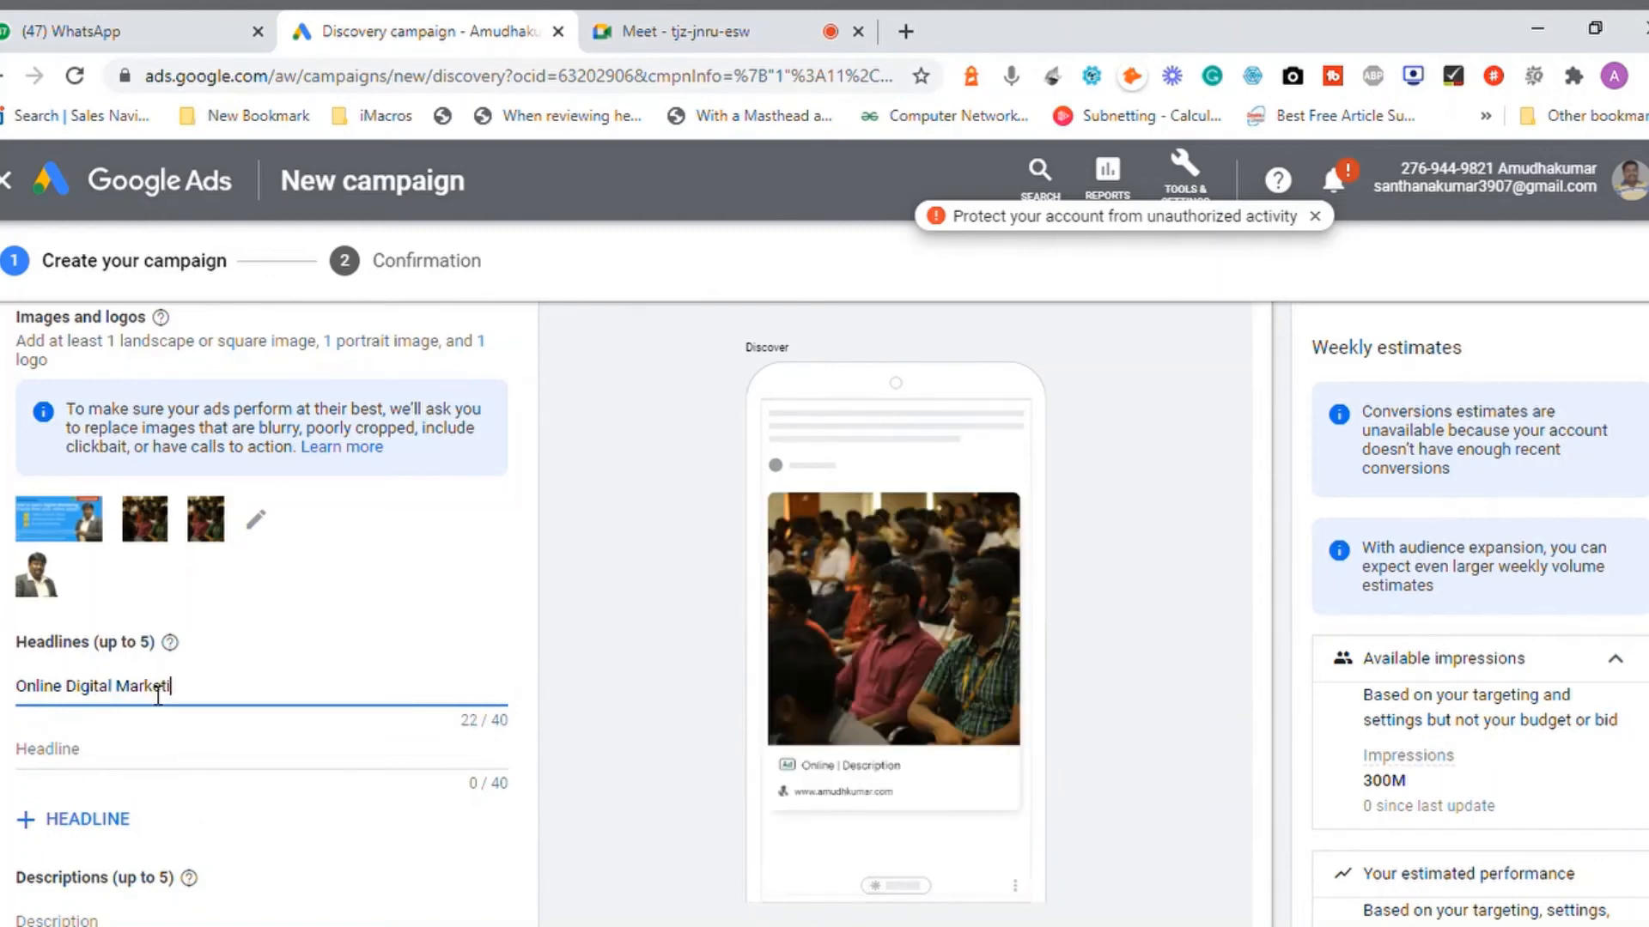
{"action": "type", "text": "ng Course"}
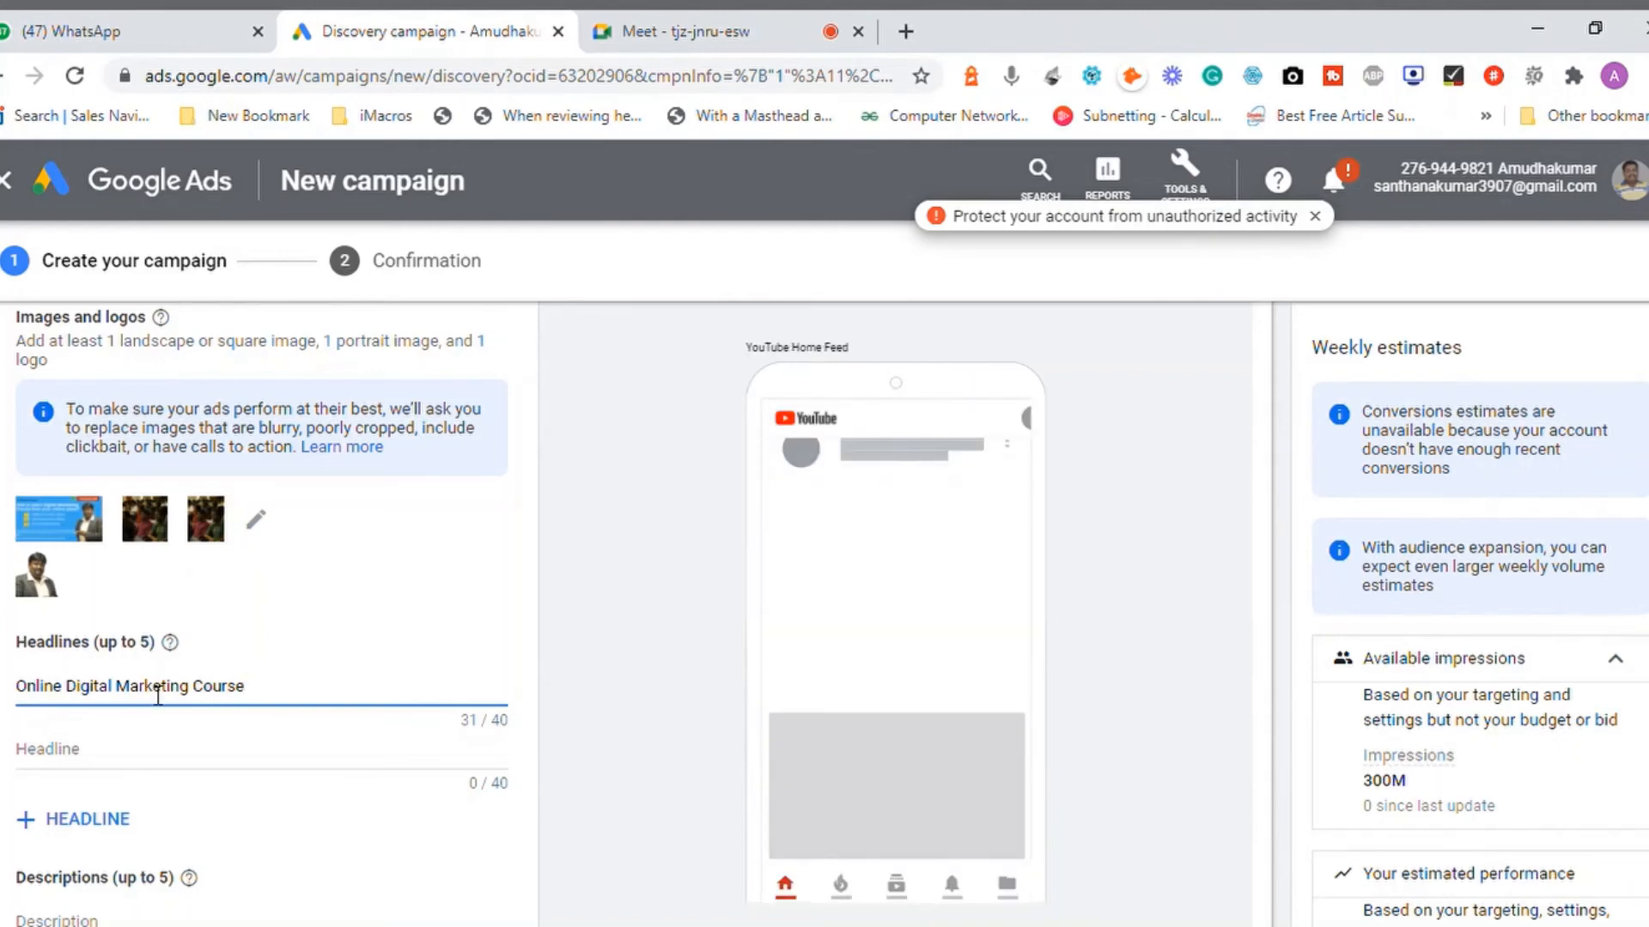
- Try prefixing the first headline with the trainer's name in possessive form, and remove the prefix again
{"action": "type", "text": "Amudhakumar"}
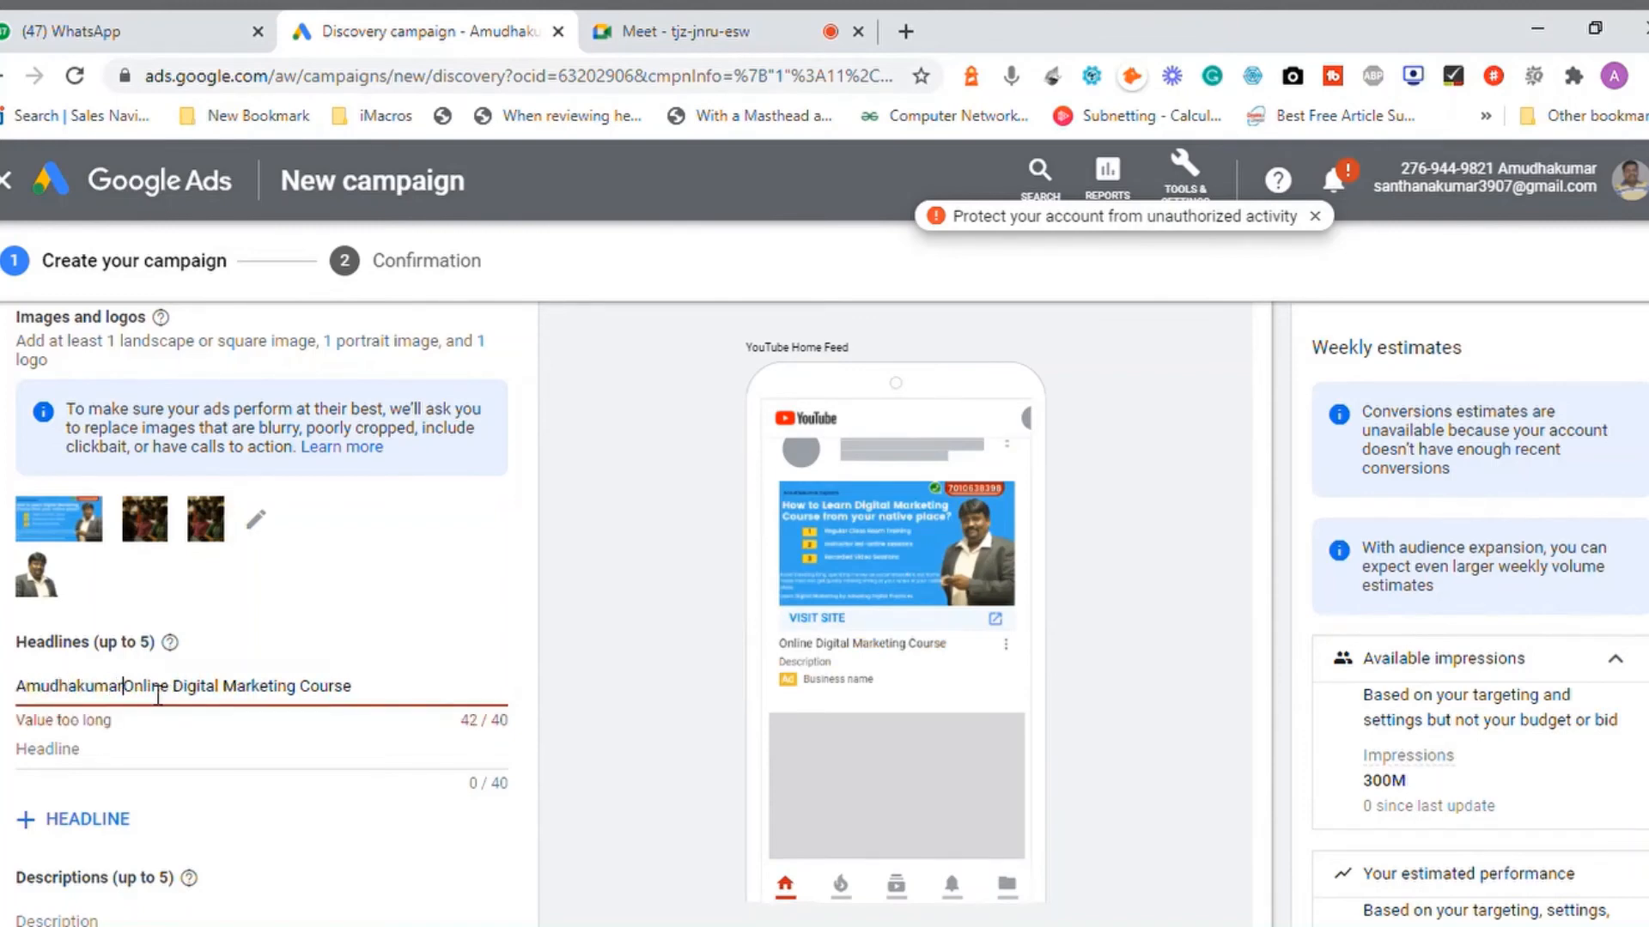
{"action": "type", "text": "'s"}
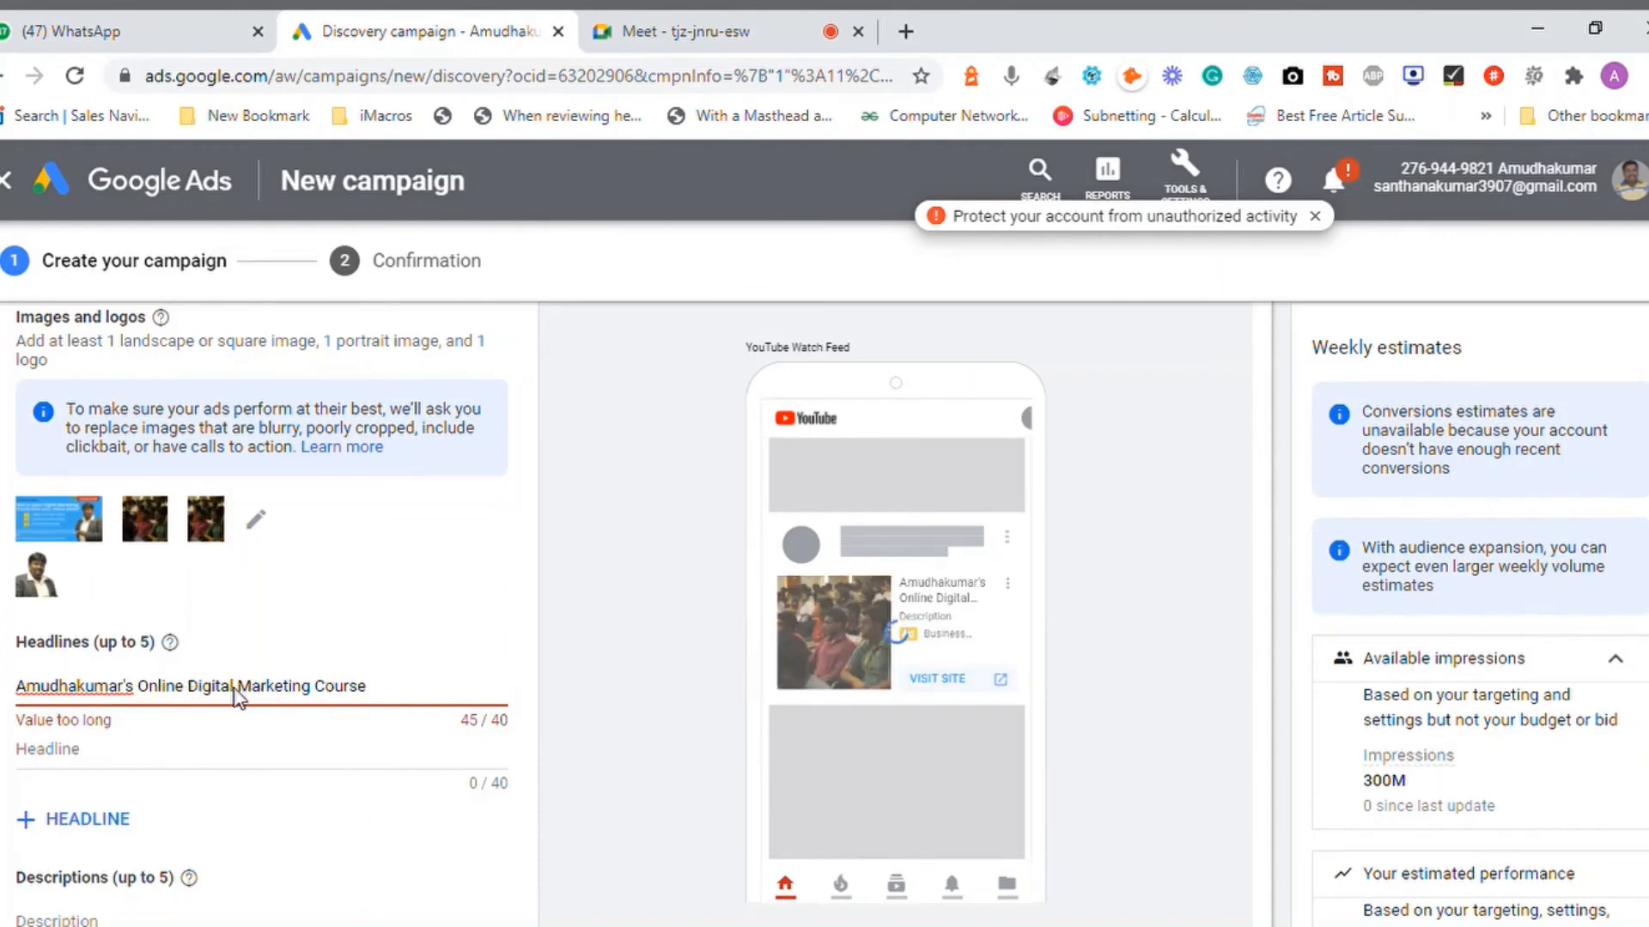
{"action": "key", "text": "BackSpace"}
{"action": "key", "text": "BackSpace"}
{"action": "key", "text": "BackSpace"}
{"action": "key", "text": "BackSpace"}
{"action": "key", "text": "BackSpace"}
{"action": "key", "text": "BackSpace"}
{"action": "key", "text": "BackSpace"}
{"action": "key", "text": "BackSpace"}
{"action": "key", "text": "BackSpace"}
{"action": "key", "text": "BackSpace"}
{"action": "key", "text": "BackSpace"}
{"action": "key", "text": "BackSpace"}
{"action": "key", "text": "BackSpace"}
{"action": "key", "text": "BackSpace"}
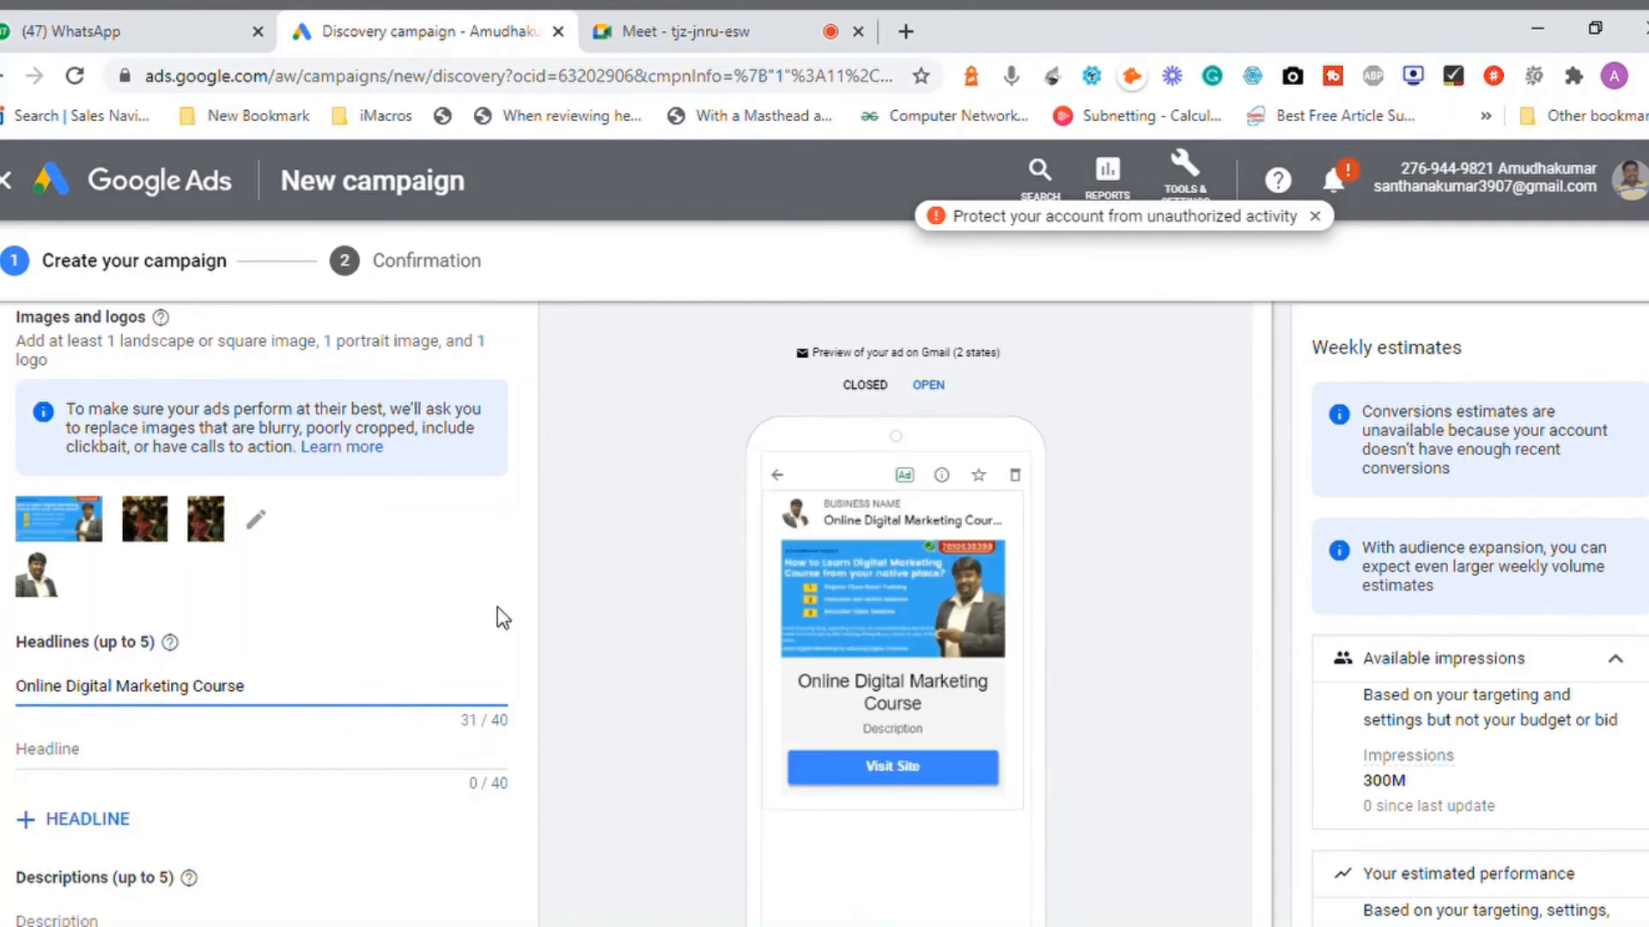
- Enter "100% PRactical and Online Mentorship PRogram" as the ad's second headline
{"action": "left_click", "coordinate": [39, 769]}
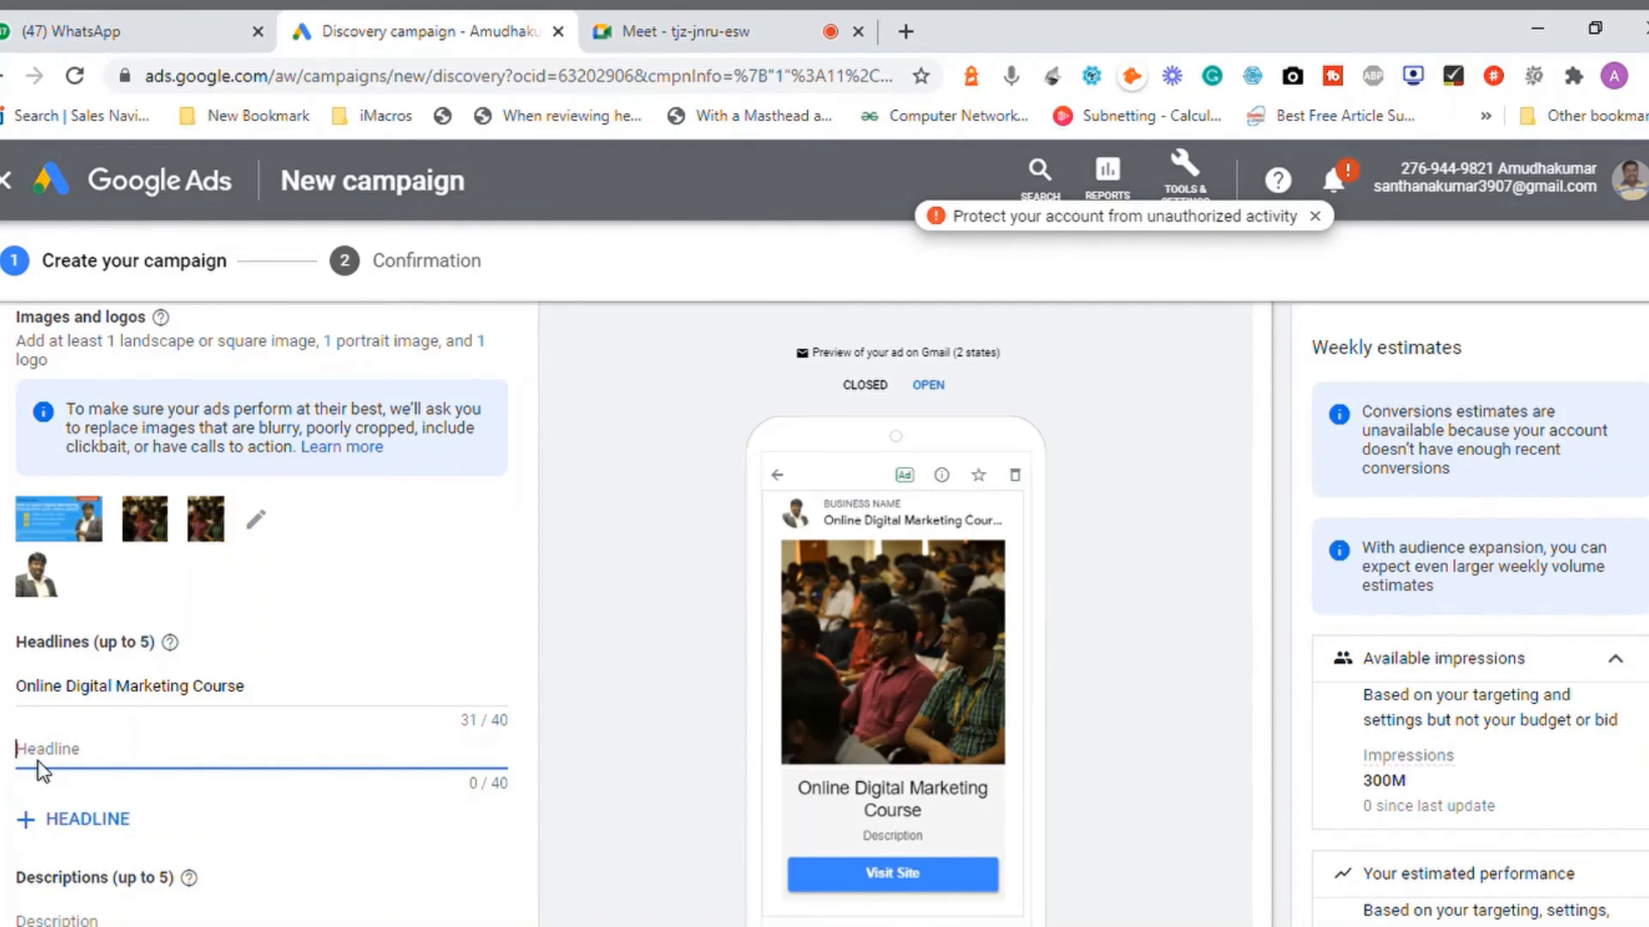
{"action": "type", "text": "100%"}
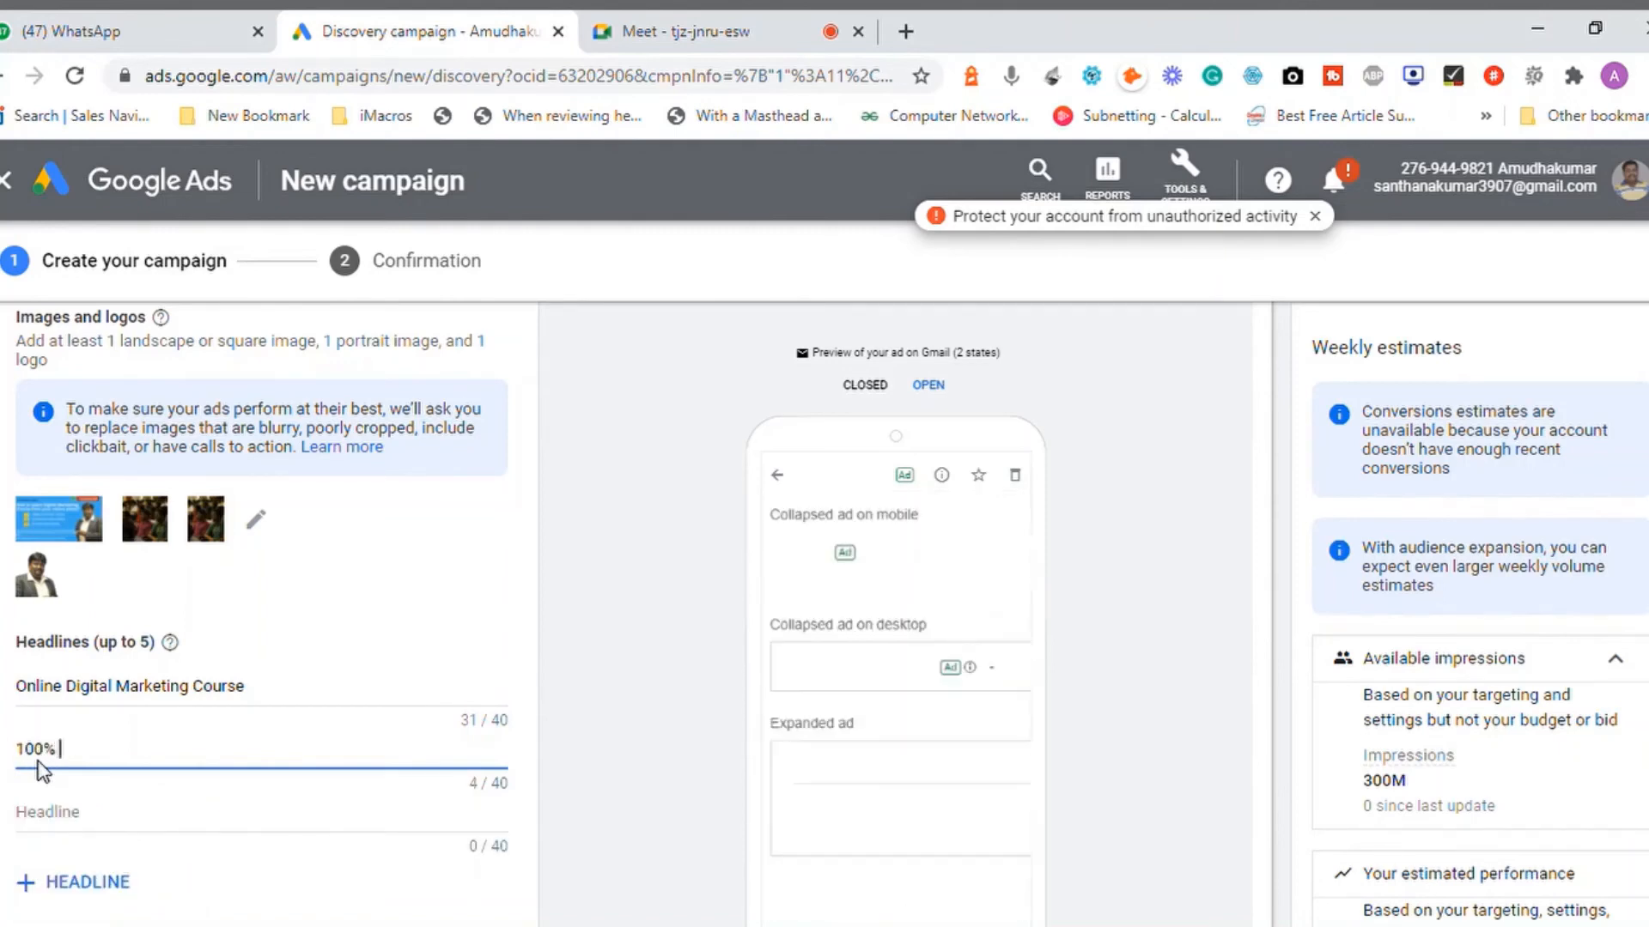
{"action": "type", "text": " PRactical and Online Mentorshi"}
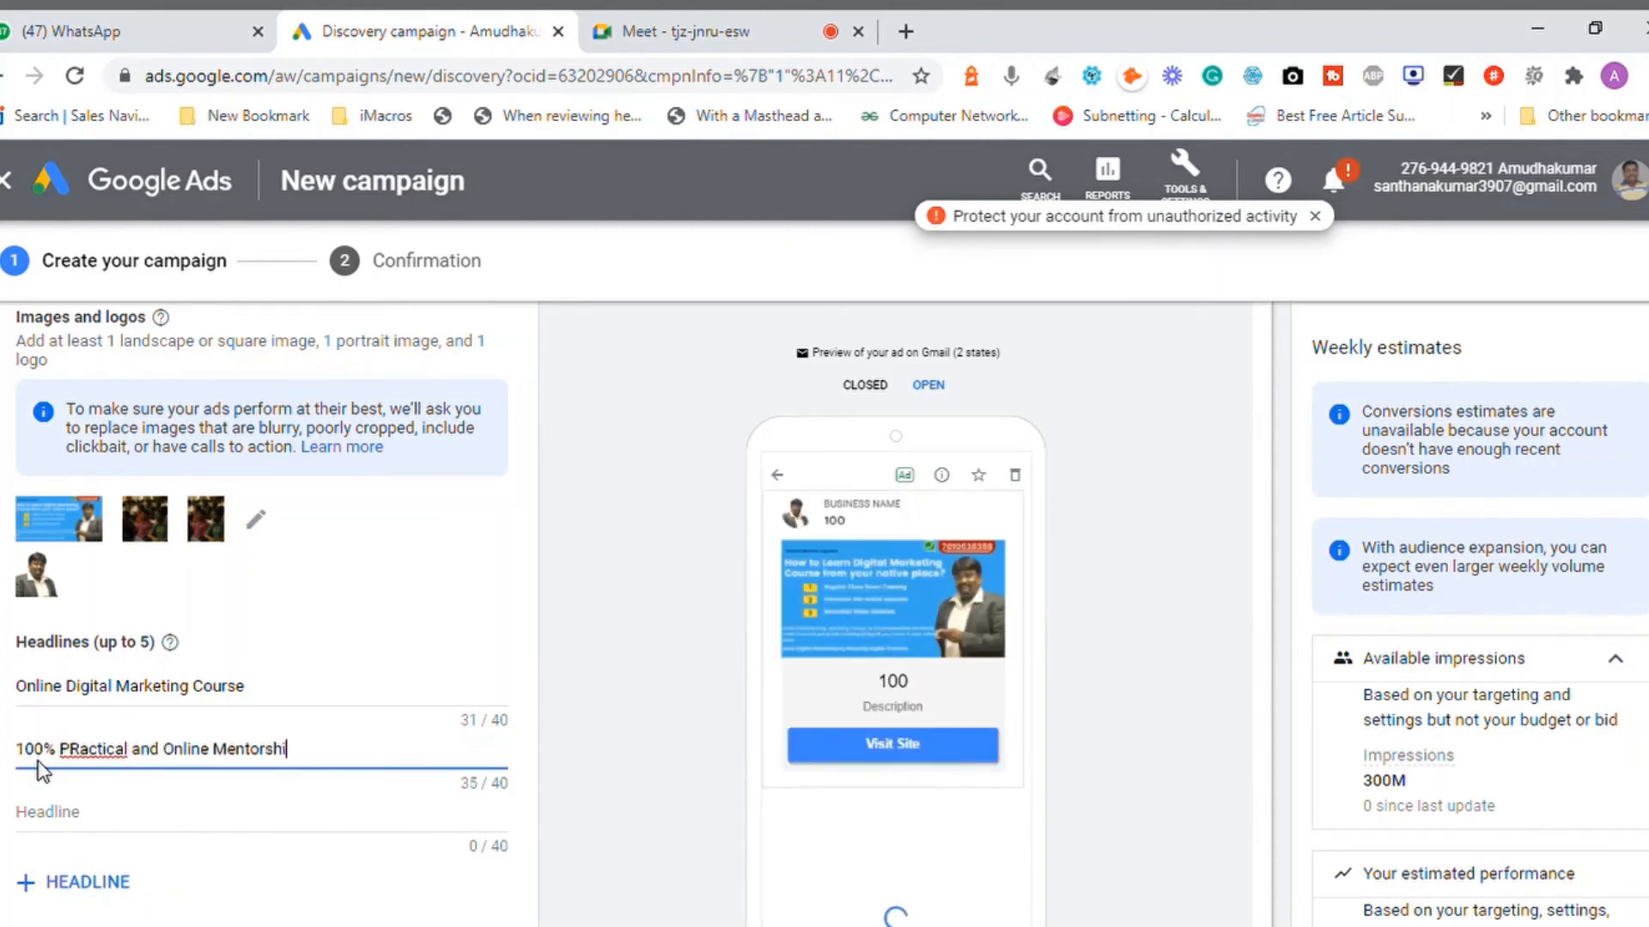
{"action": "type", "text": "p PRogram"}
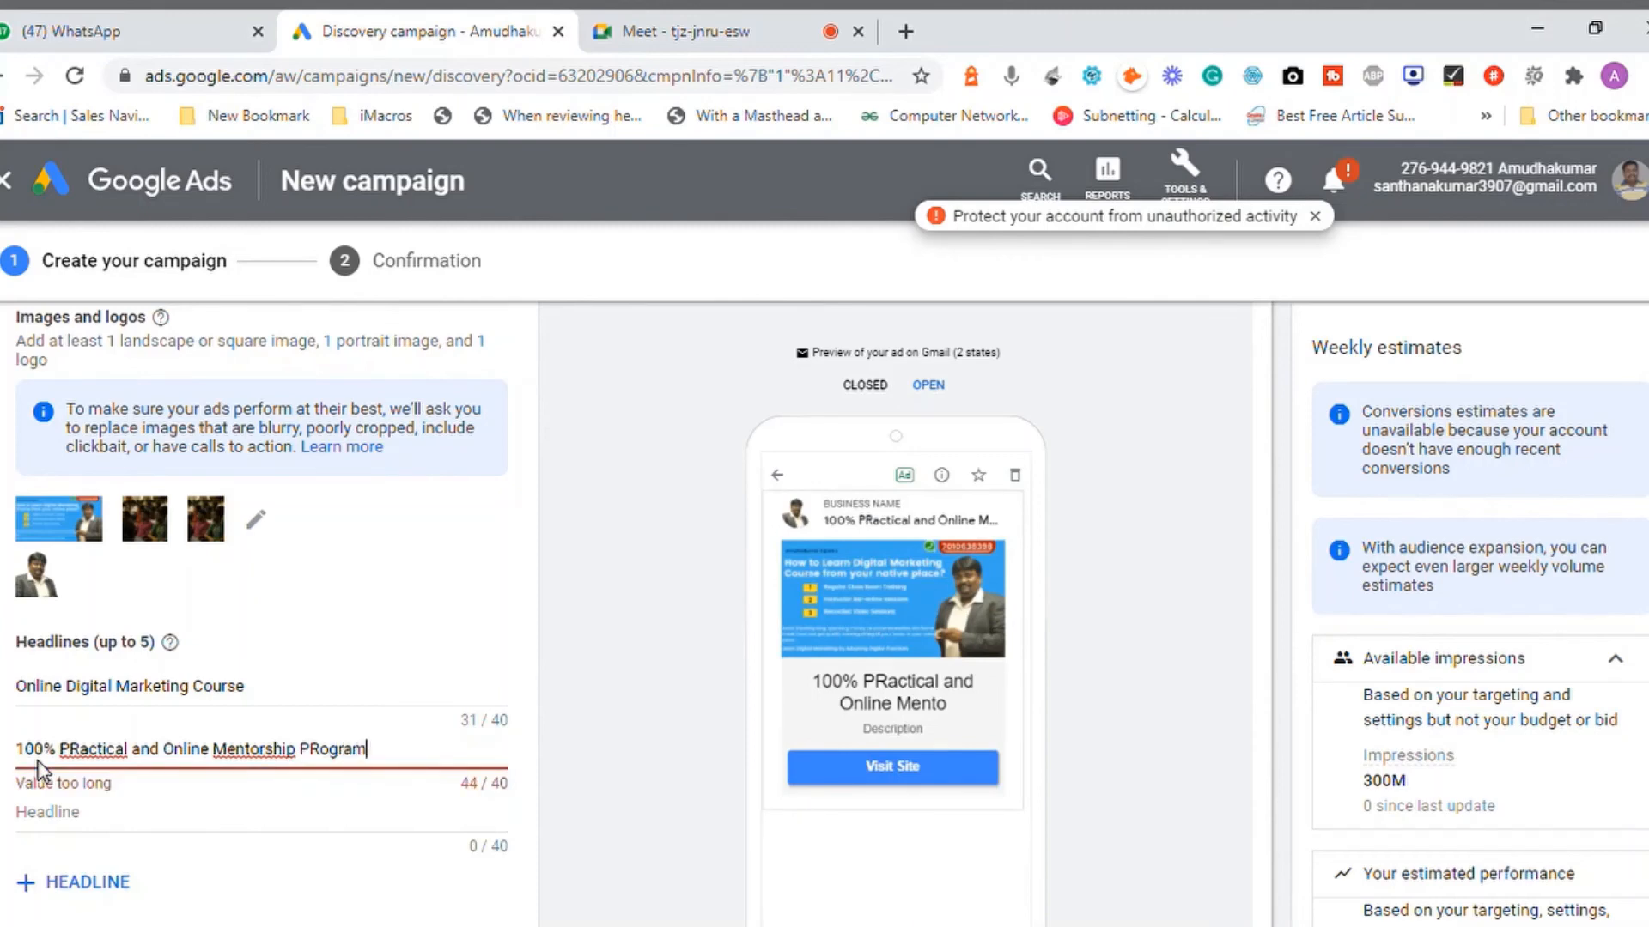
- Correct the capitalisation of "Practical" and "Program" in the second headline and replace "and" with "&"
{"action": "double_click", "coordinate": [93, 750]}
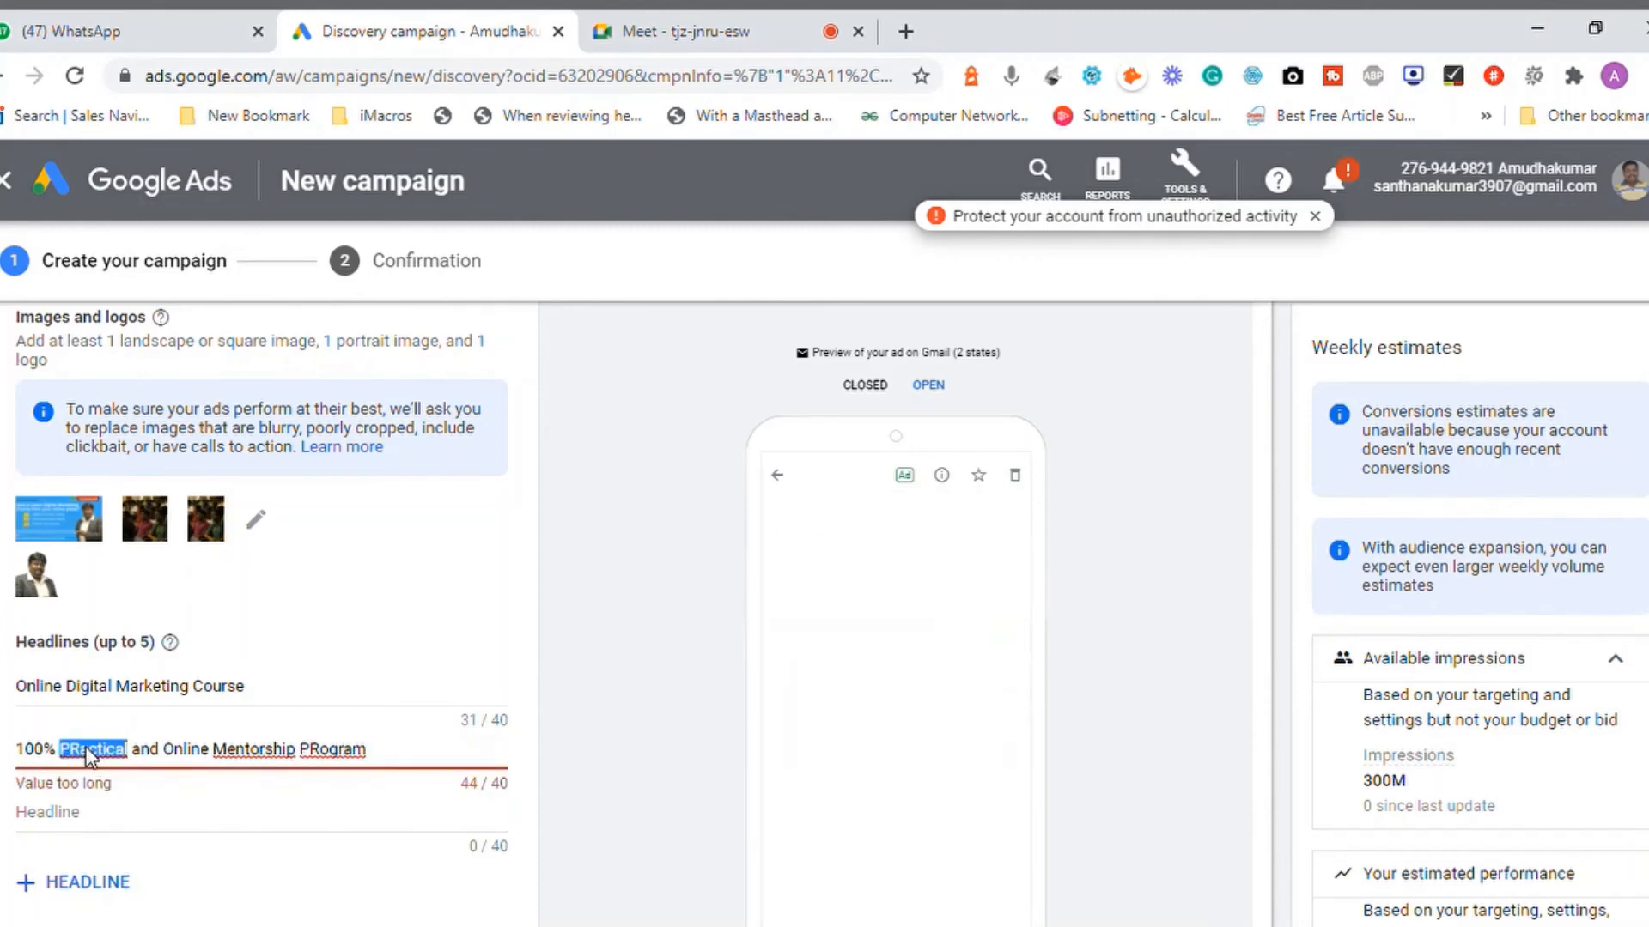
{"action": "type", "text": "Practical"}
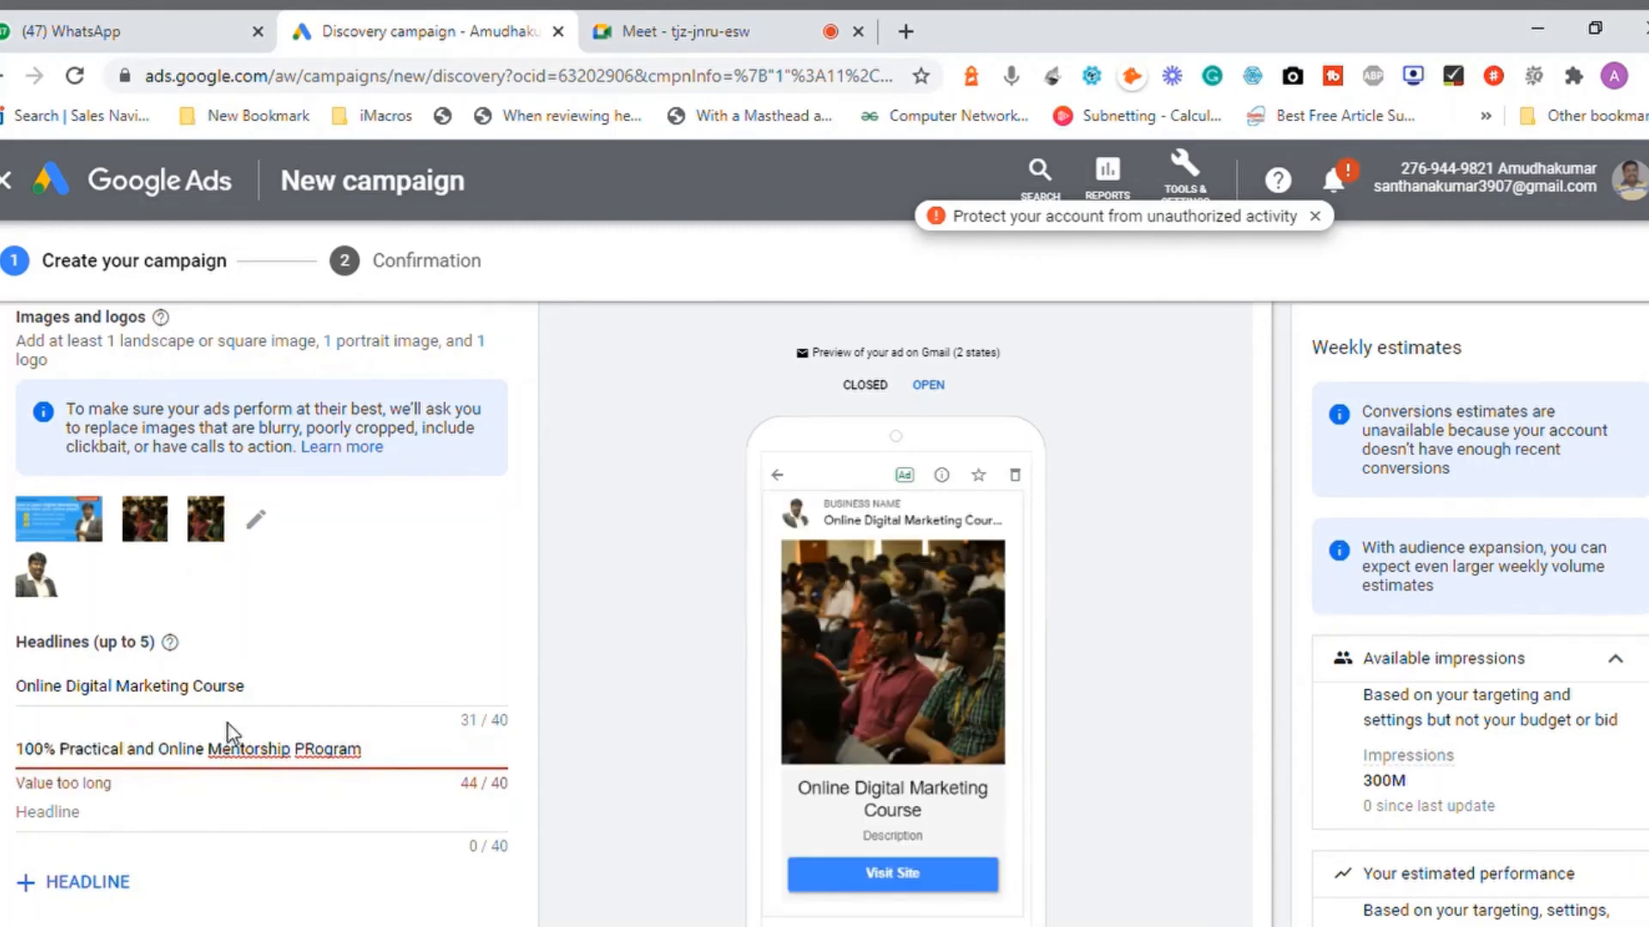
{"action": "left_click", "coordinate": [160, 754]}
{"action": "key", "text": "BackSpace"}
{"action": "key", "text": "BackSpace"}
{"action": "key", "text": "BackSpace"}
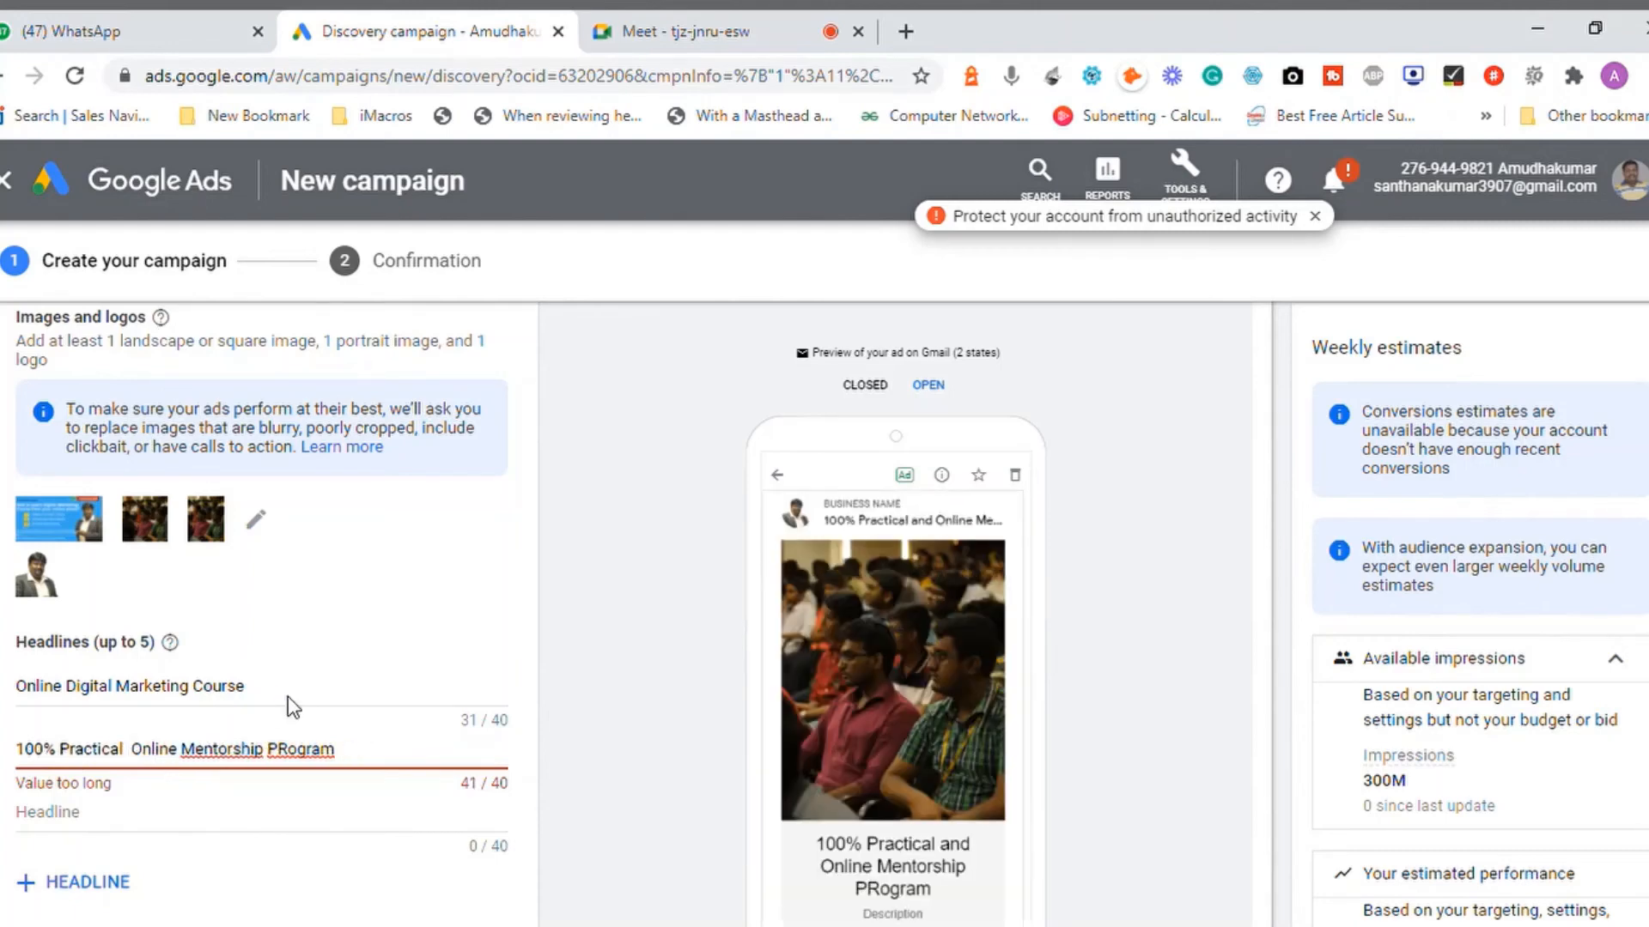
{"action": "type", "text": "&"}
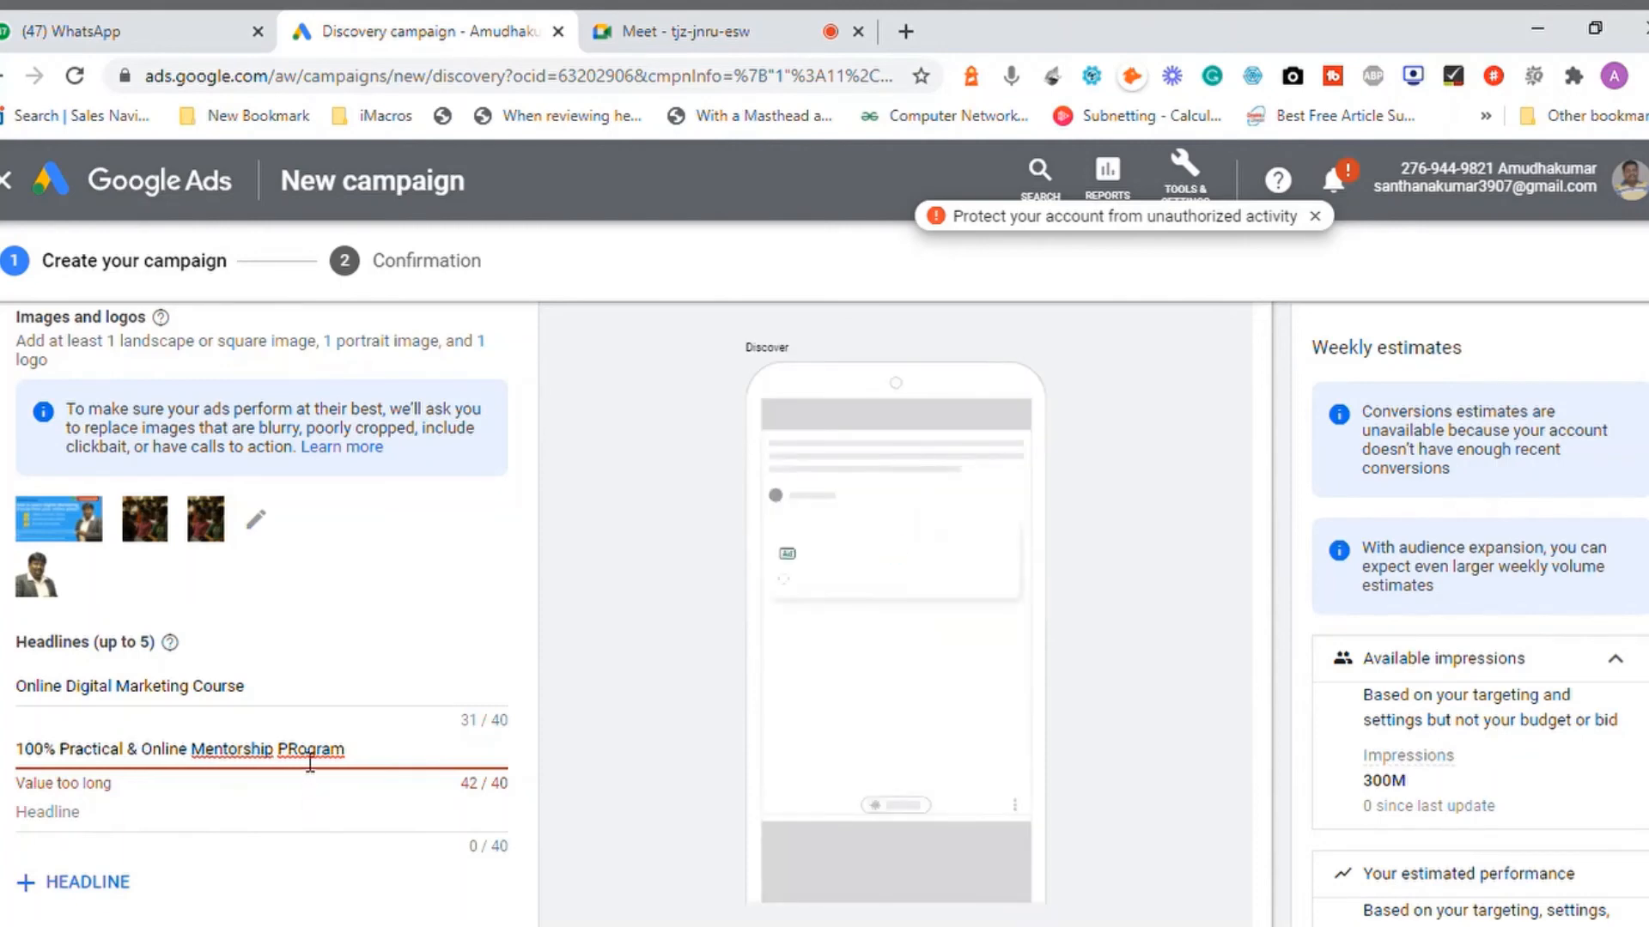
{"action": "key", "text": "BackSpace"}
{"action": "type", "text": "r"}
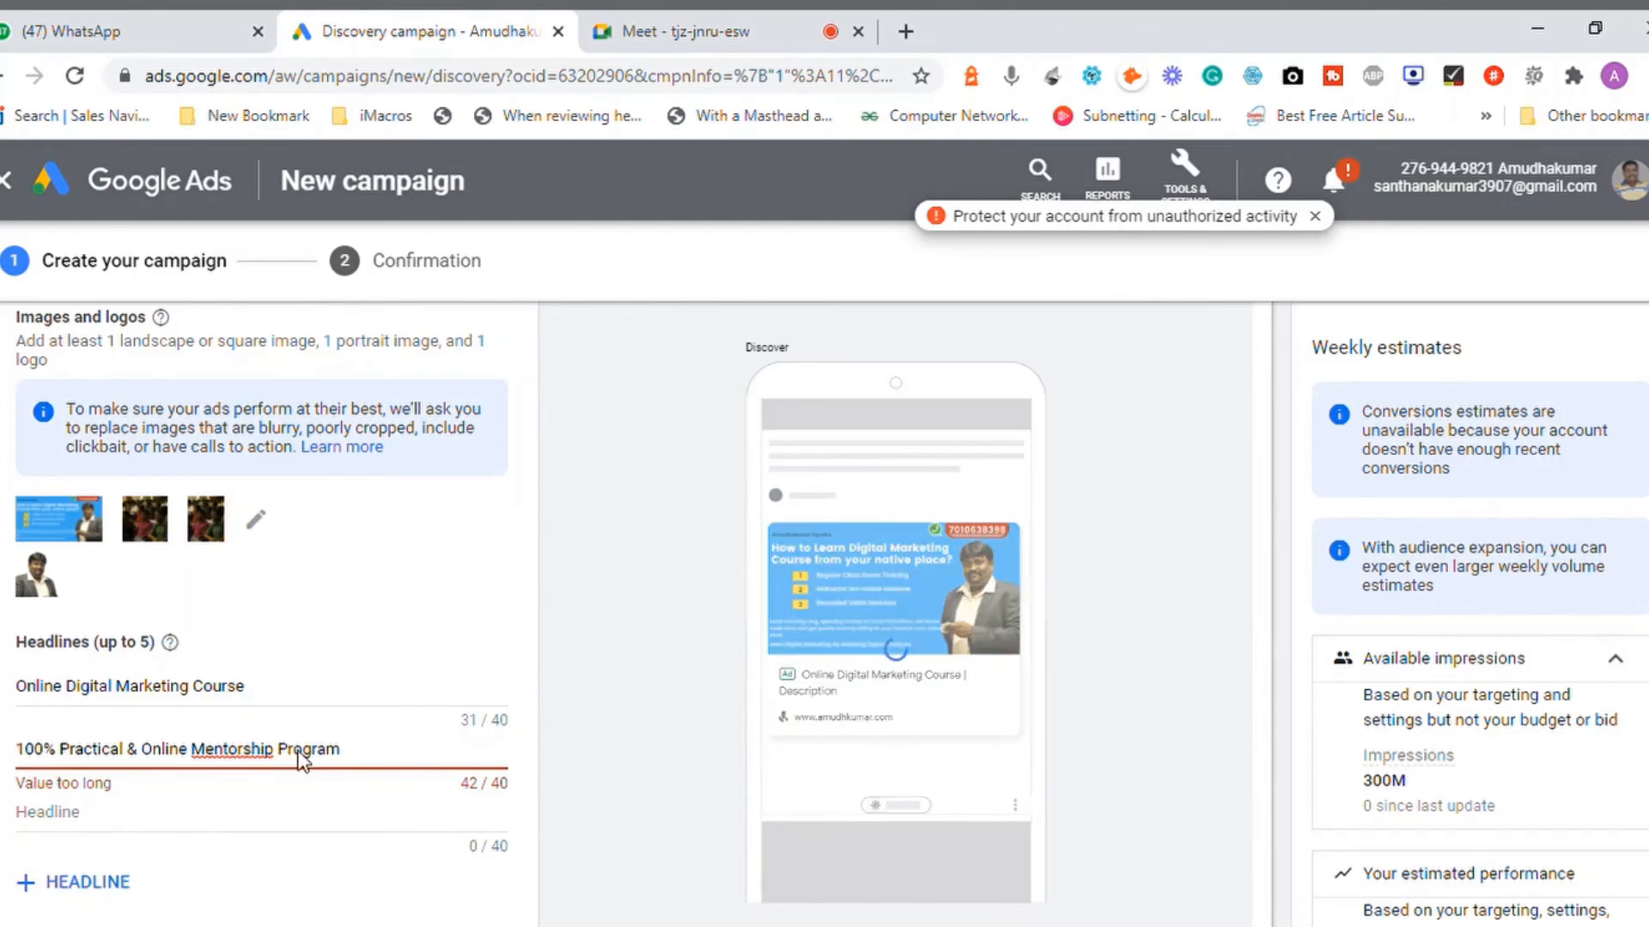
- Shorten the second headline to "Practical & Online Mentorship Program" by removing the leading "100%"
{"action": "key", "text": "Delete"}
{"action": "key", "text": "Delete"}
{"action": "key", "text": "Delete"}
{"action": "key", "text": "Delete"}
{"action": "key", "text": "Delete"}
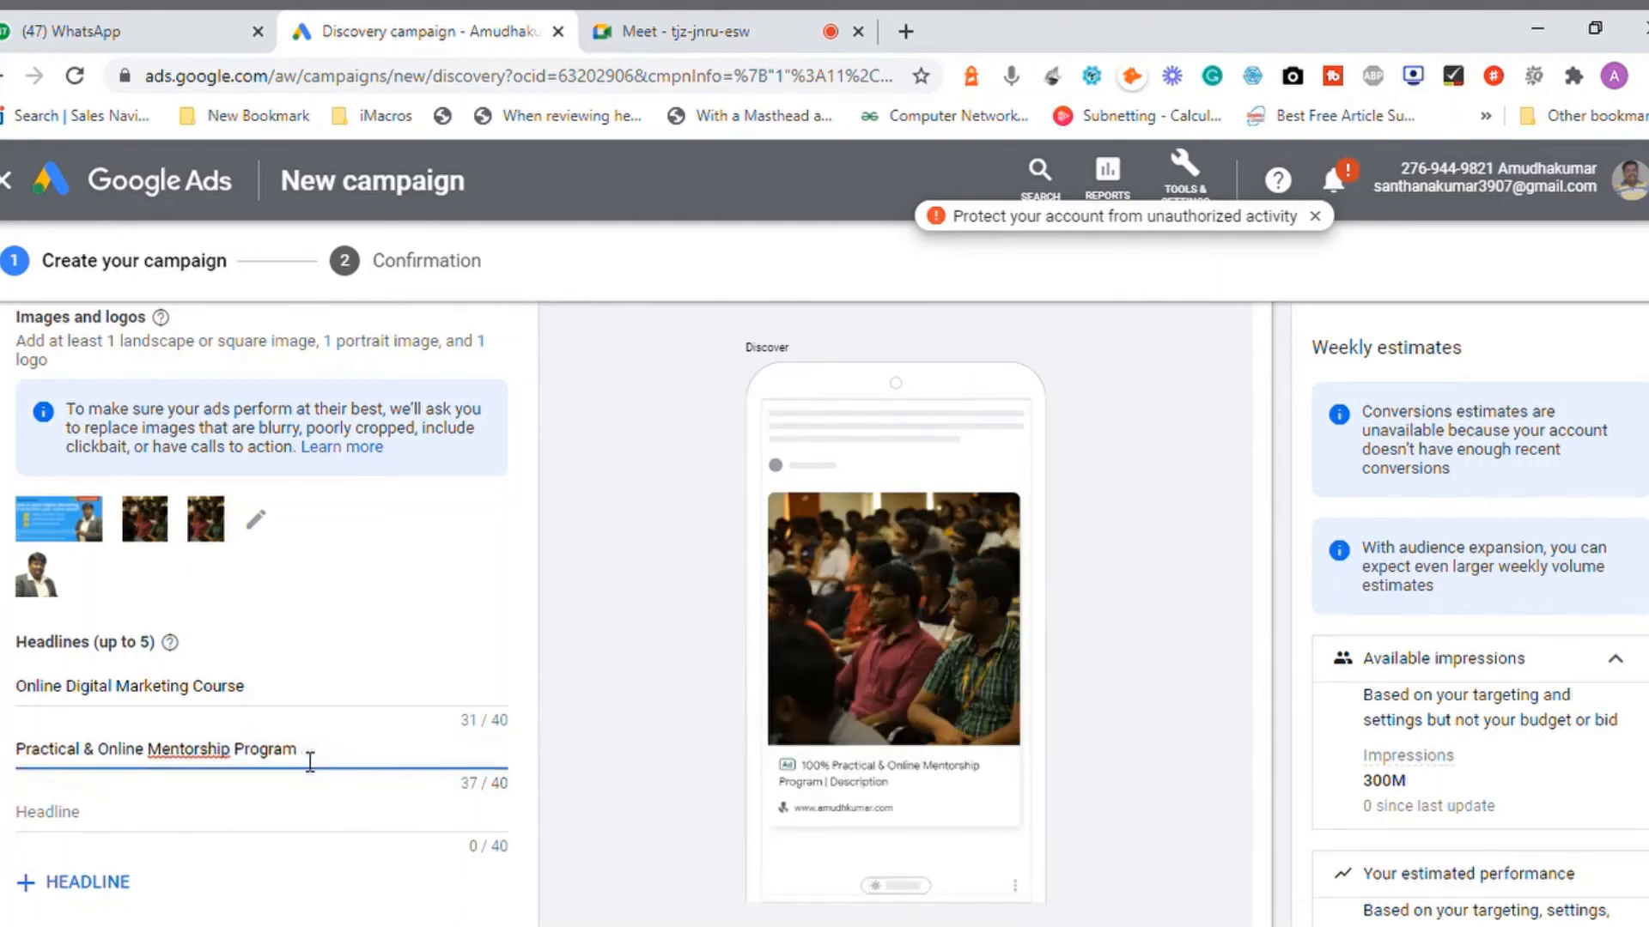
{"action": "double_click", "coordinate": [184, 750]}
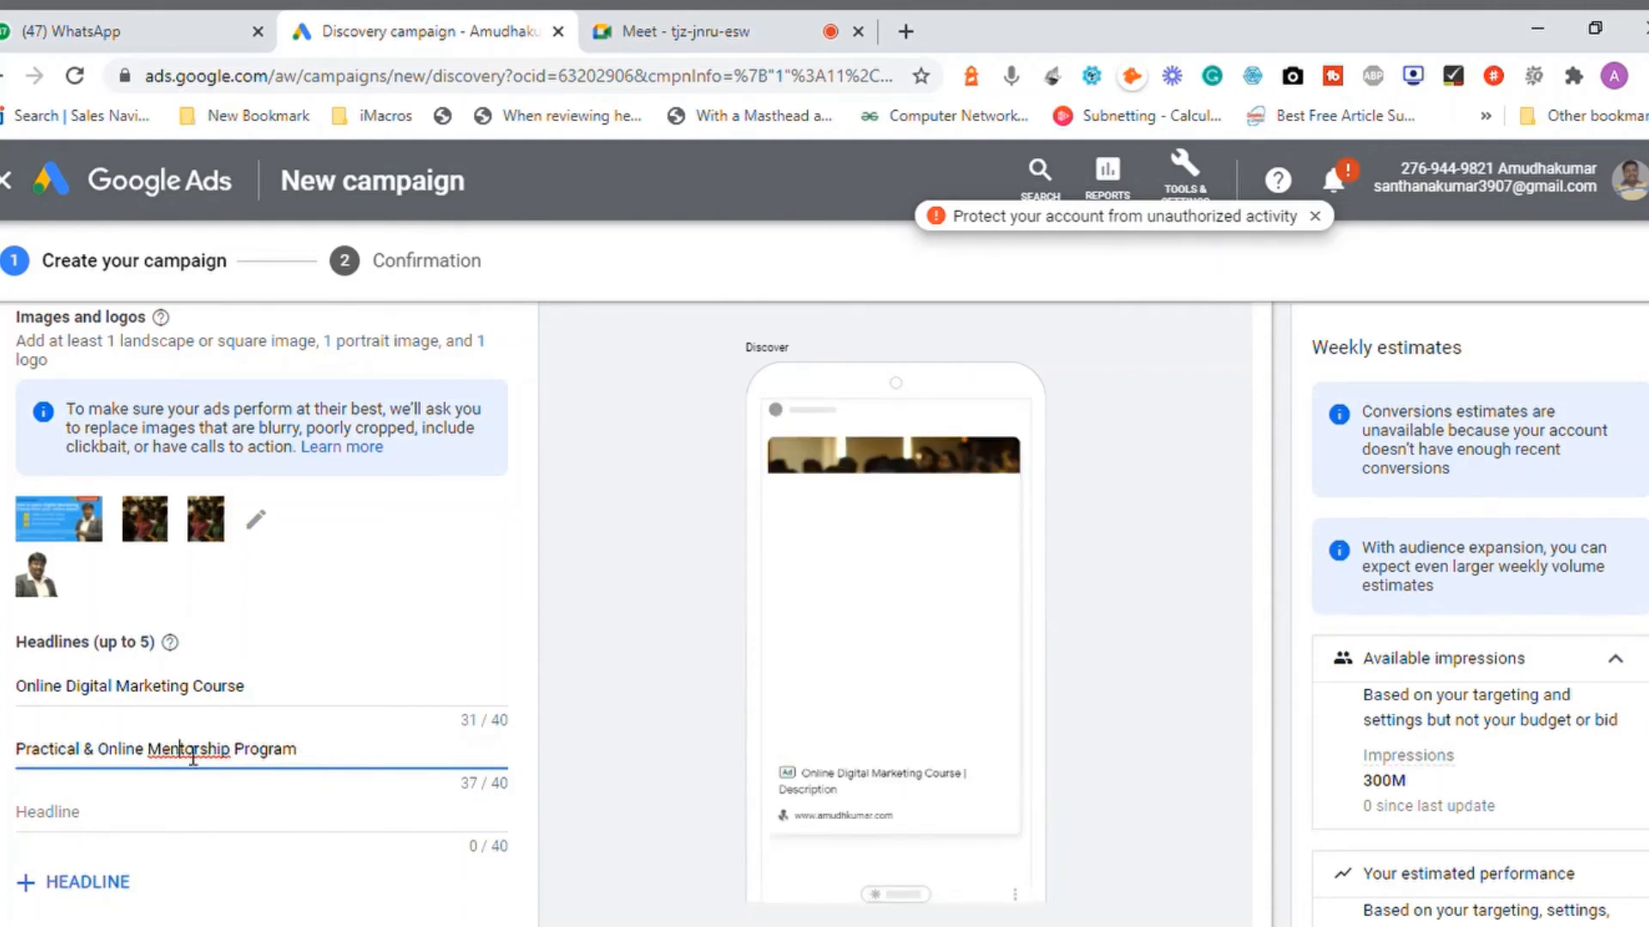
{"action": "left_click", "coordinate": [119, 750]}
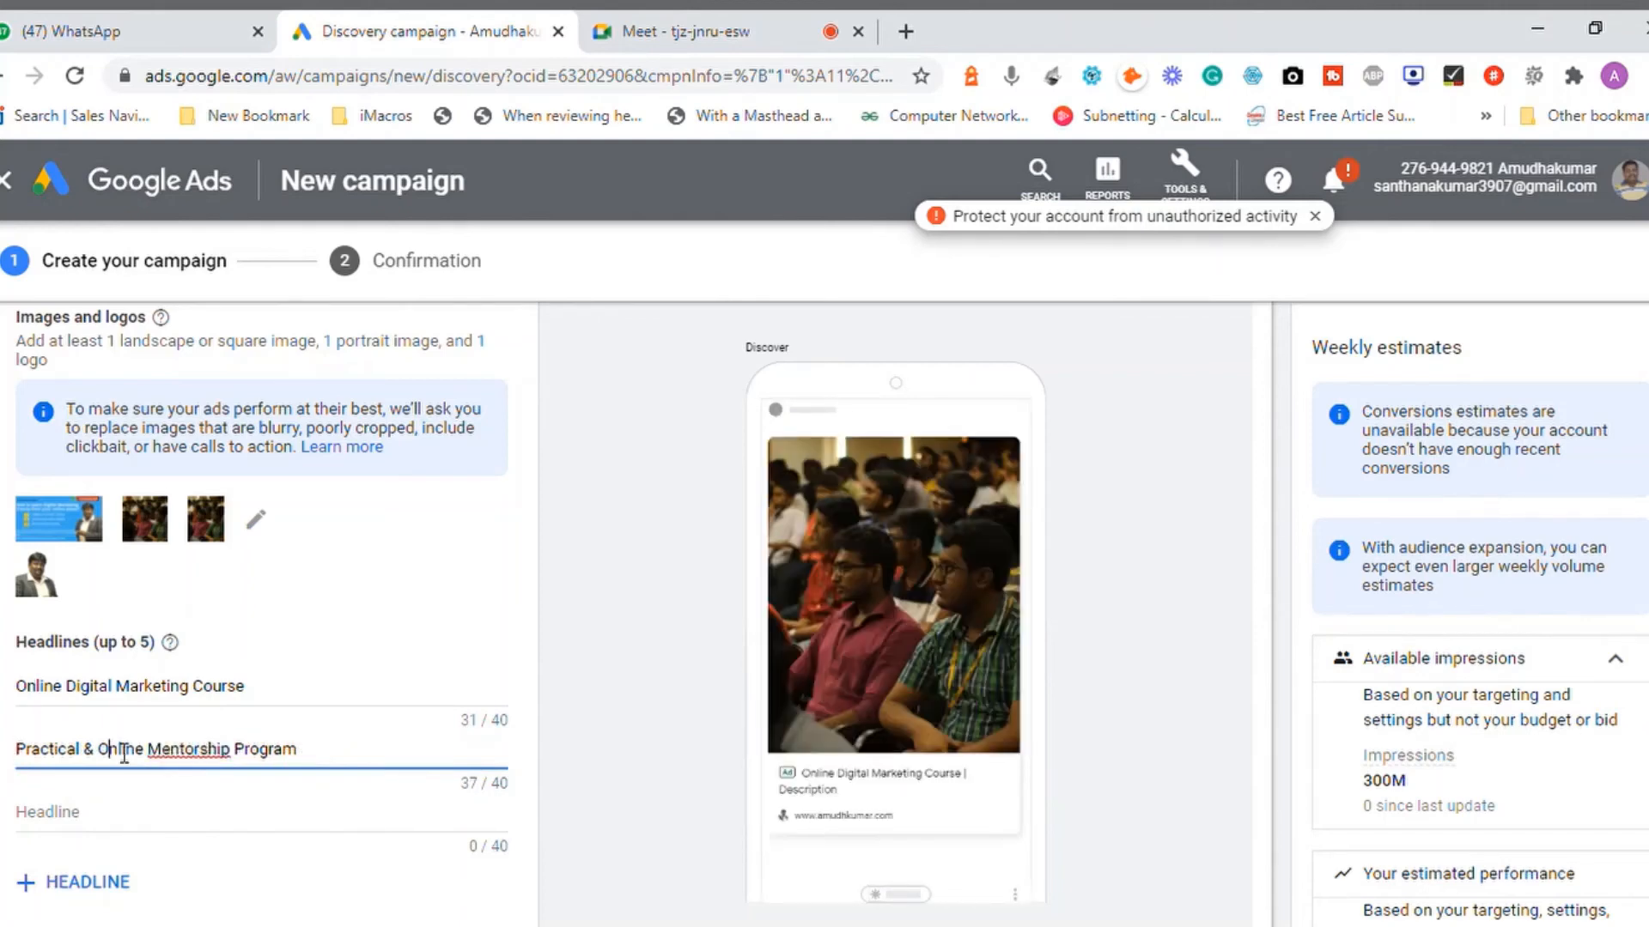
{"action": "left_click", "coordinate": [246, 832]}
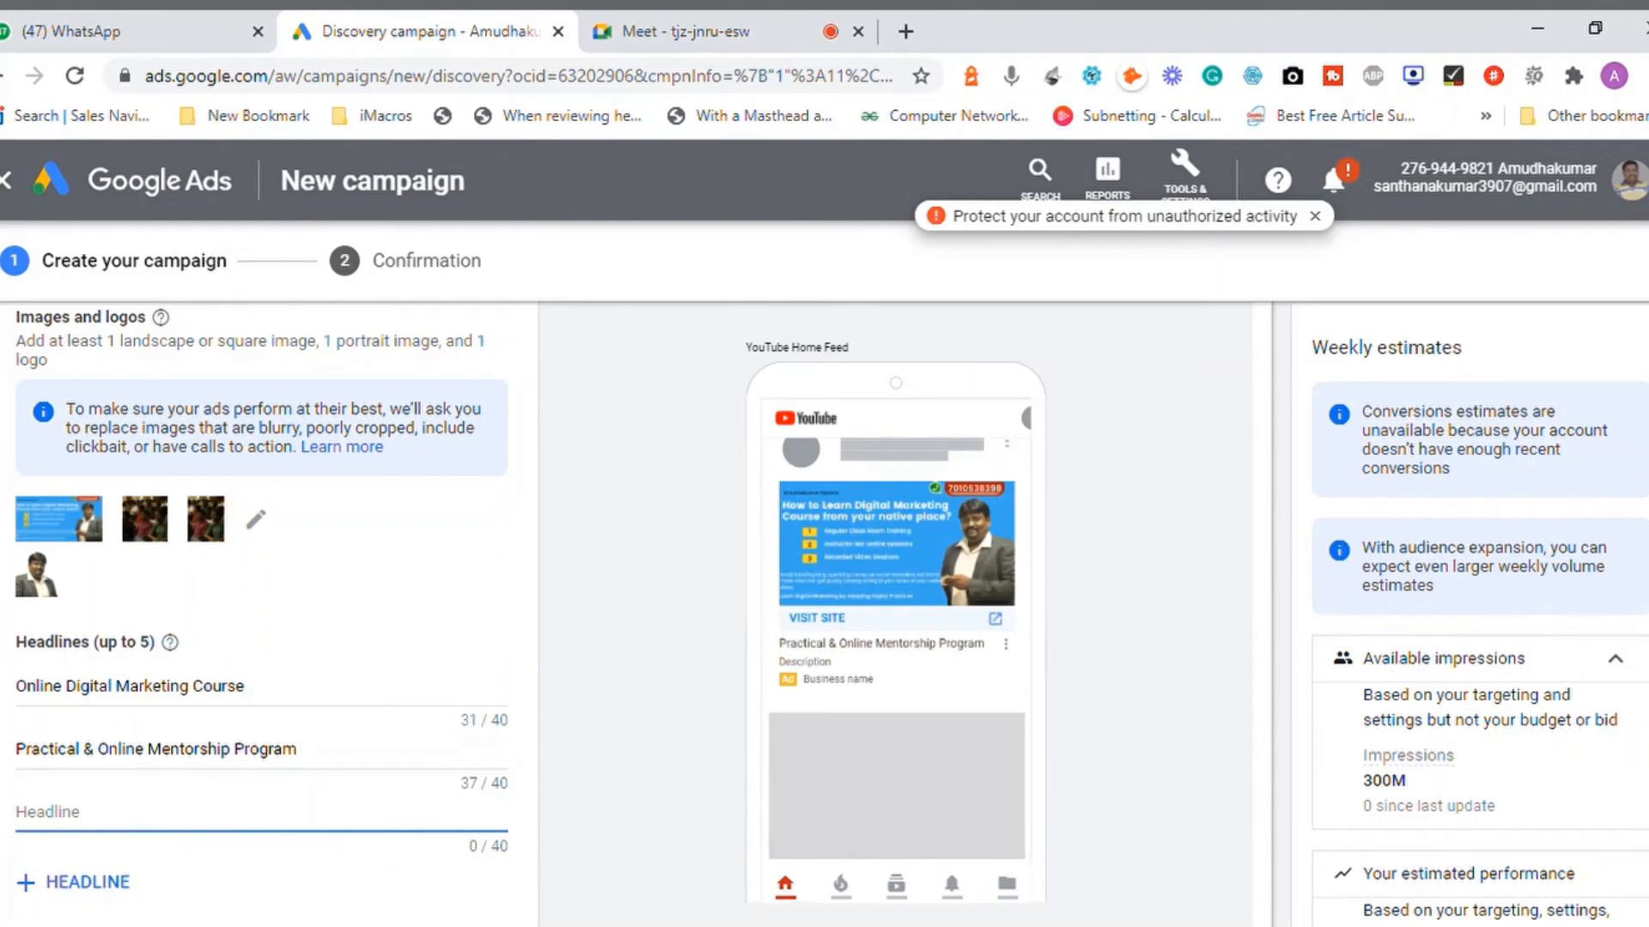
- Switch the ad preview to desktop and examine how the ad looks on YouTube and Gmail
{"action": "scroll", "coordinate": [1280, 498], "scroll_direction": "up", "scroll_amount": 5}
{"action": "scroll", "coordinate": [1279, 498], "scroll_direction": "down", "scroll_amount": 2}
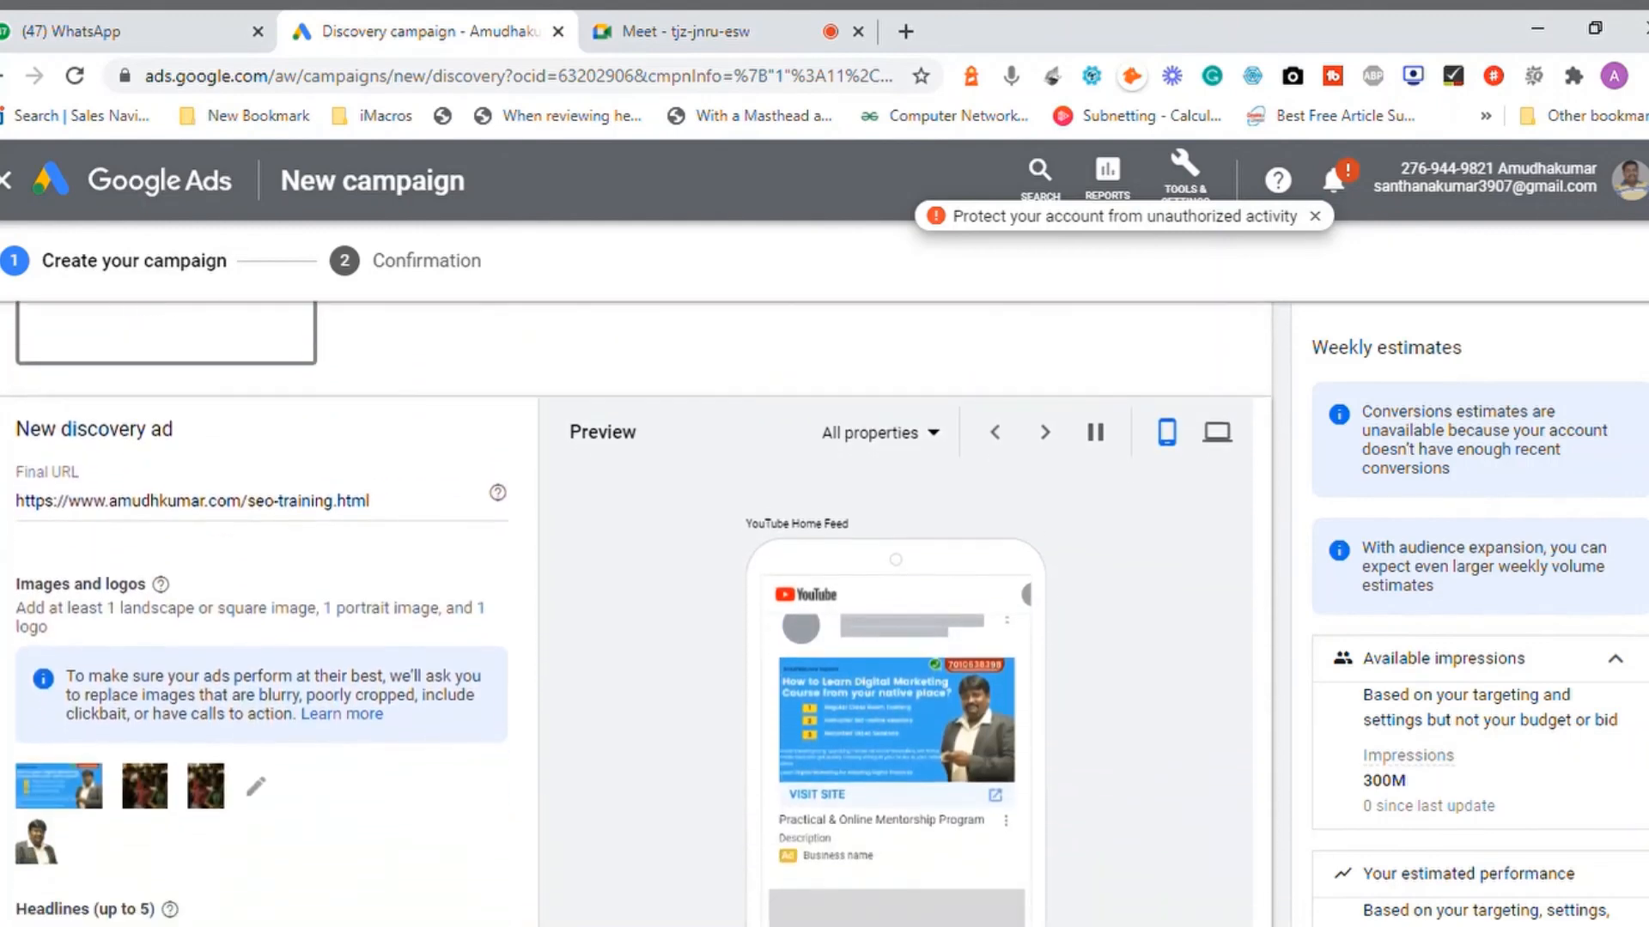
{"action": "left_click", "coordinate": [1216, 438]}
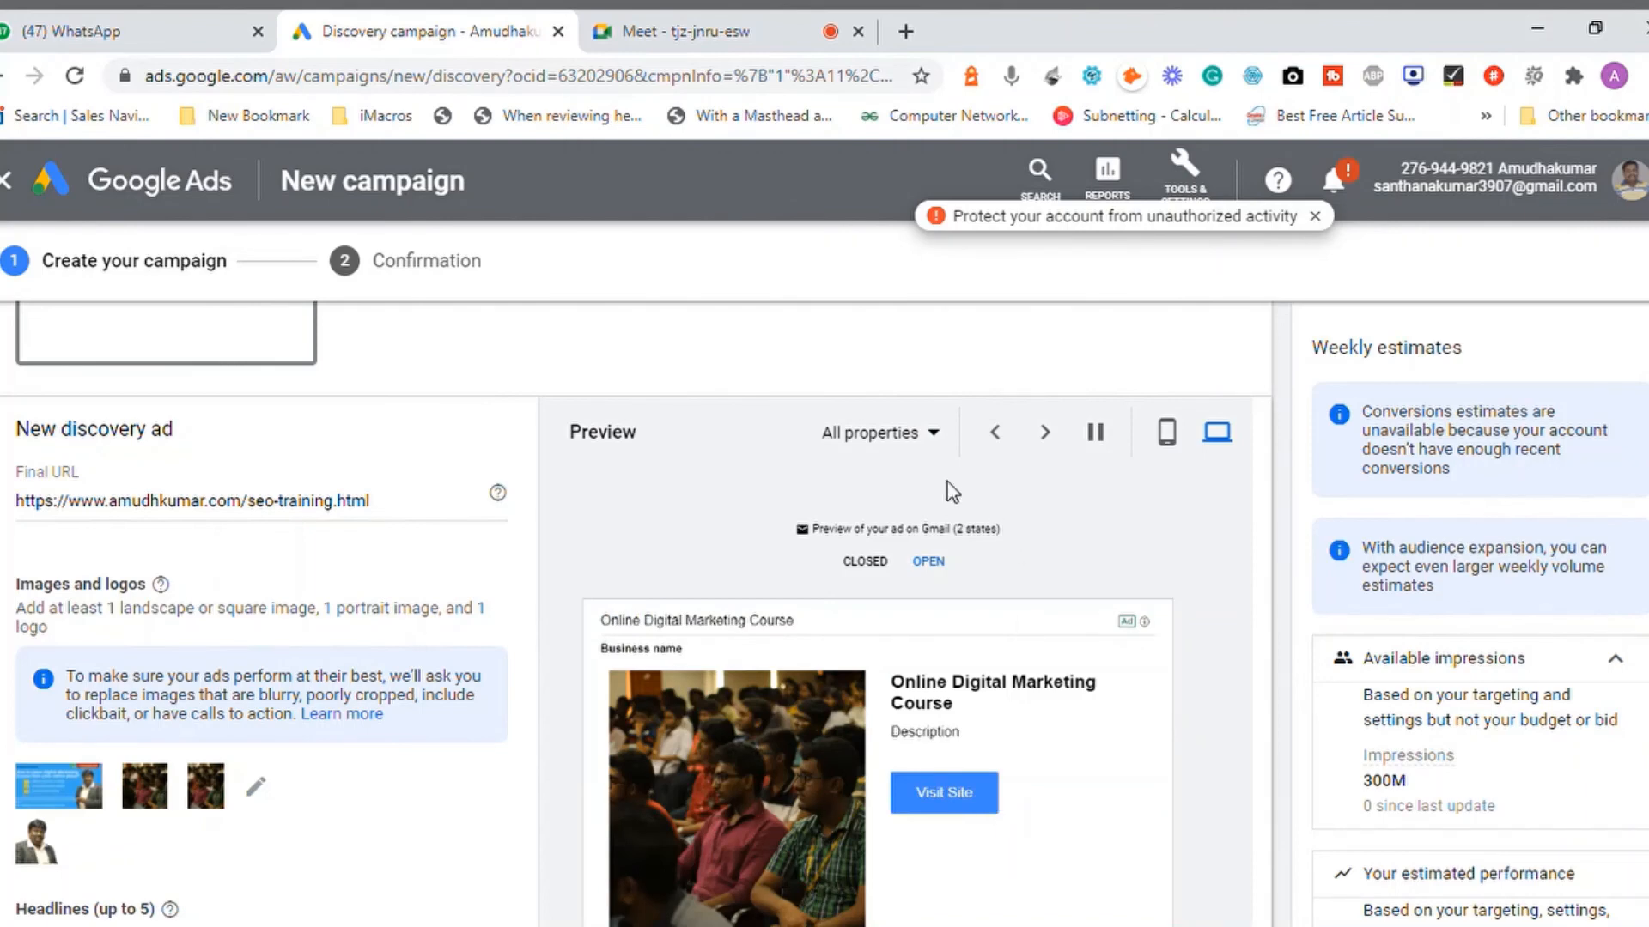
{"action": "left_click", "coordinate": [936, 436]}
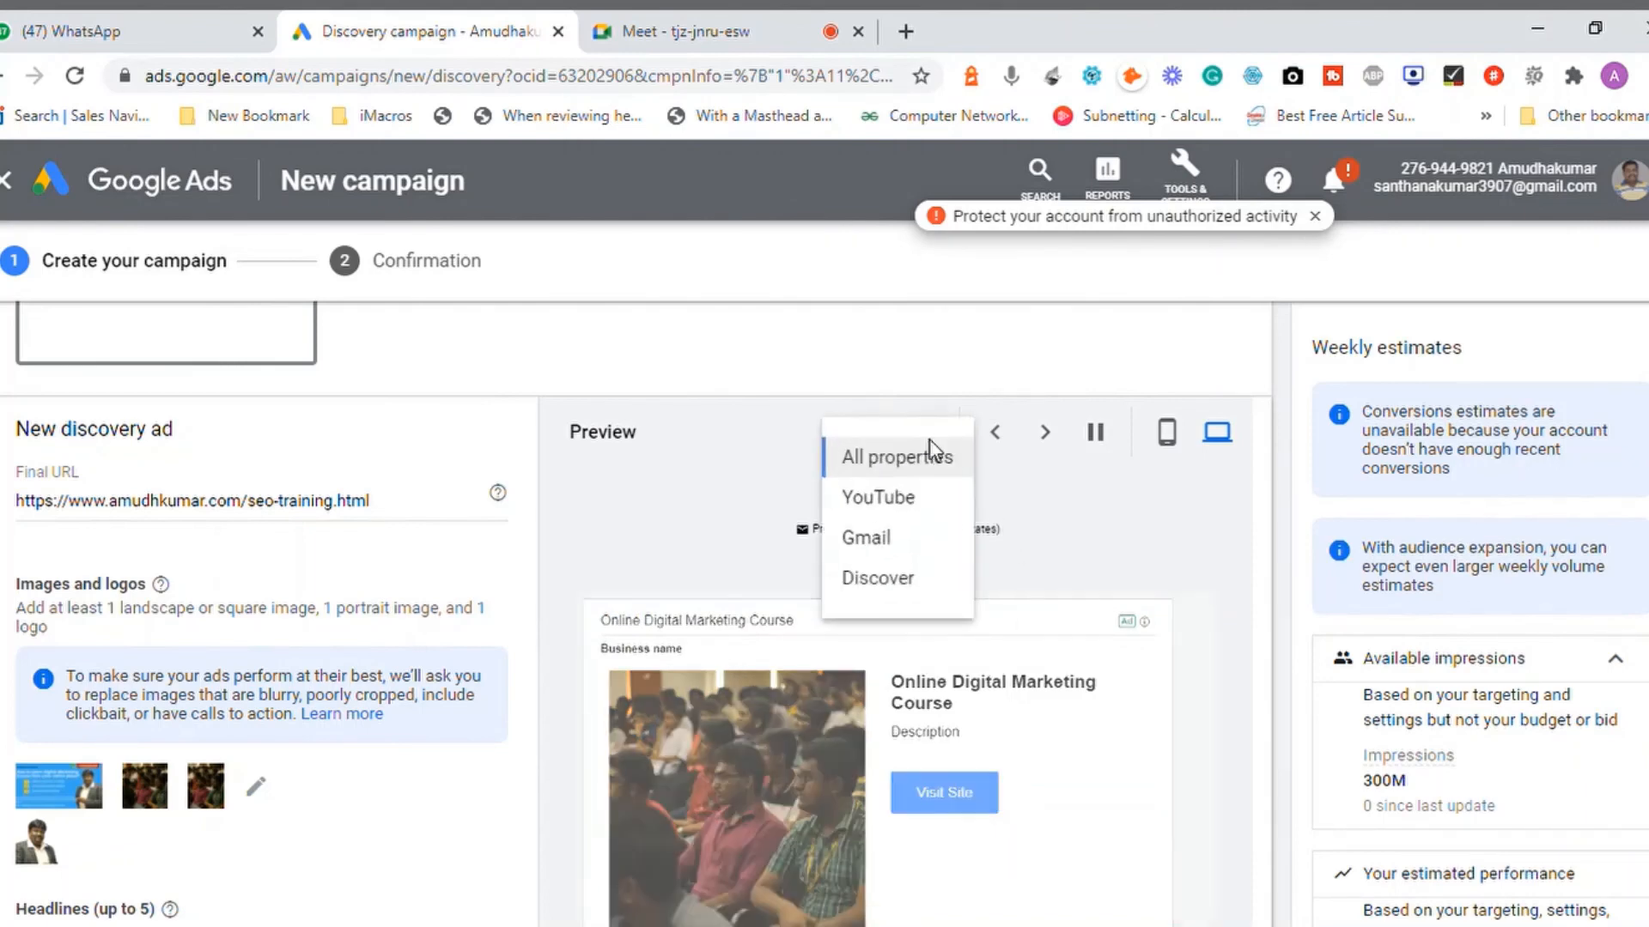
{"action": "left_click", "coordinate": [879, 498]}
{"action": "left_click", "coordinate": [942, 440]}
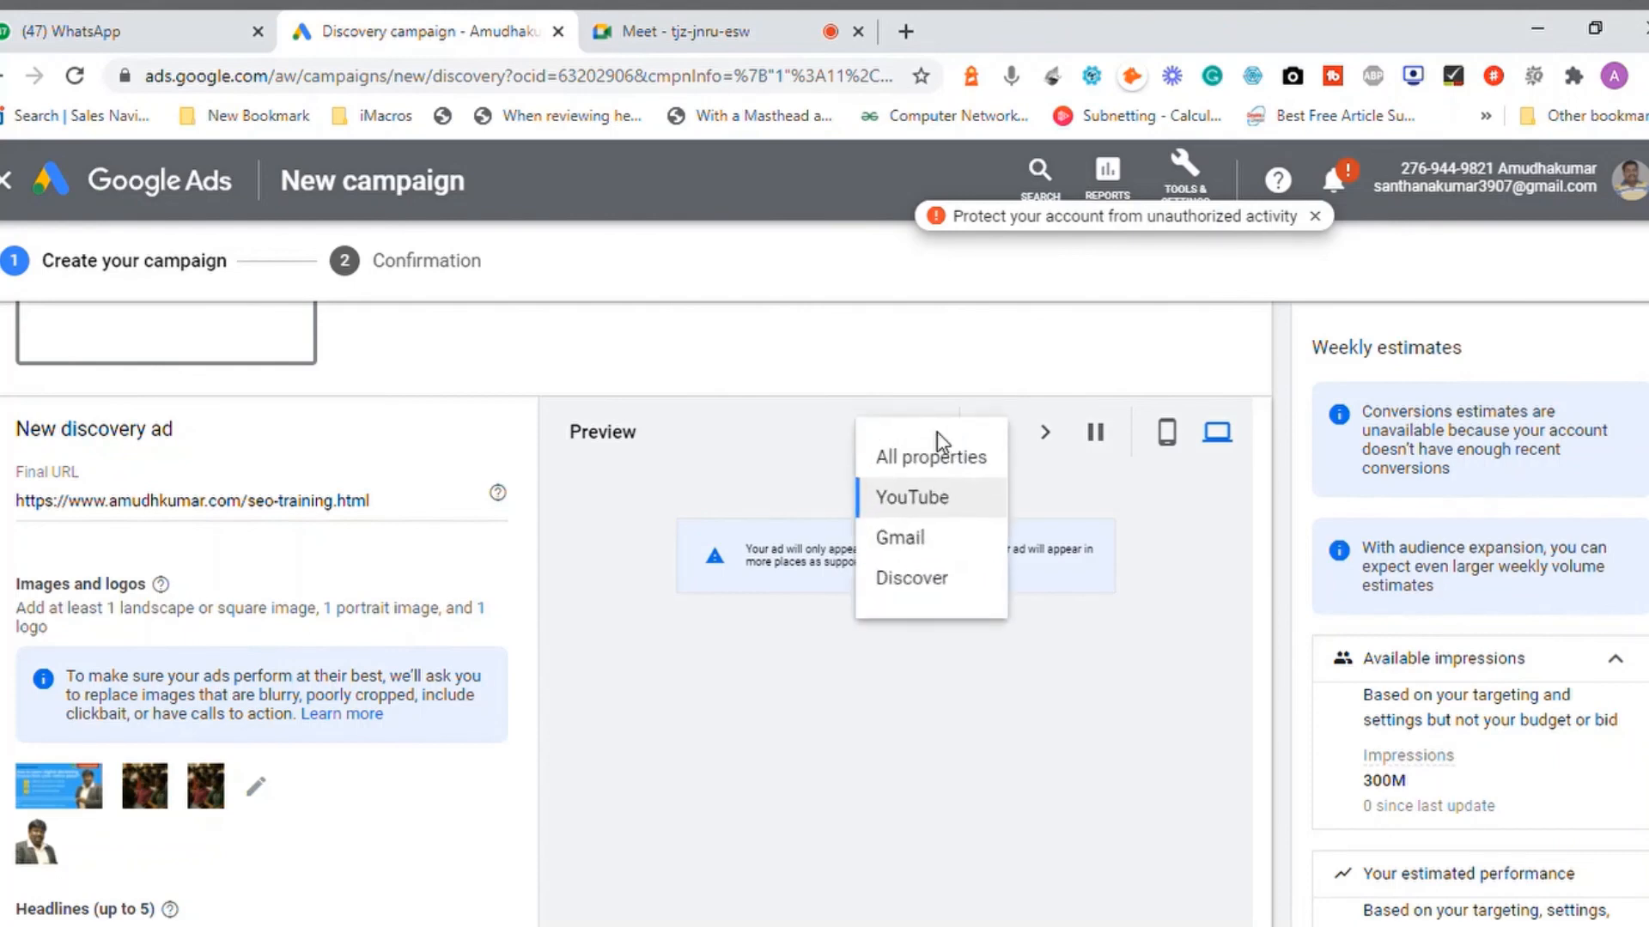
{"action": "left_click", "coordinate": [920, 552]}
{"action": "left_click", "coordinate": [922, 561]}
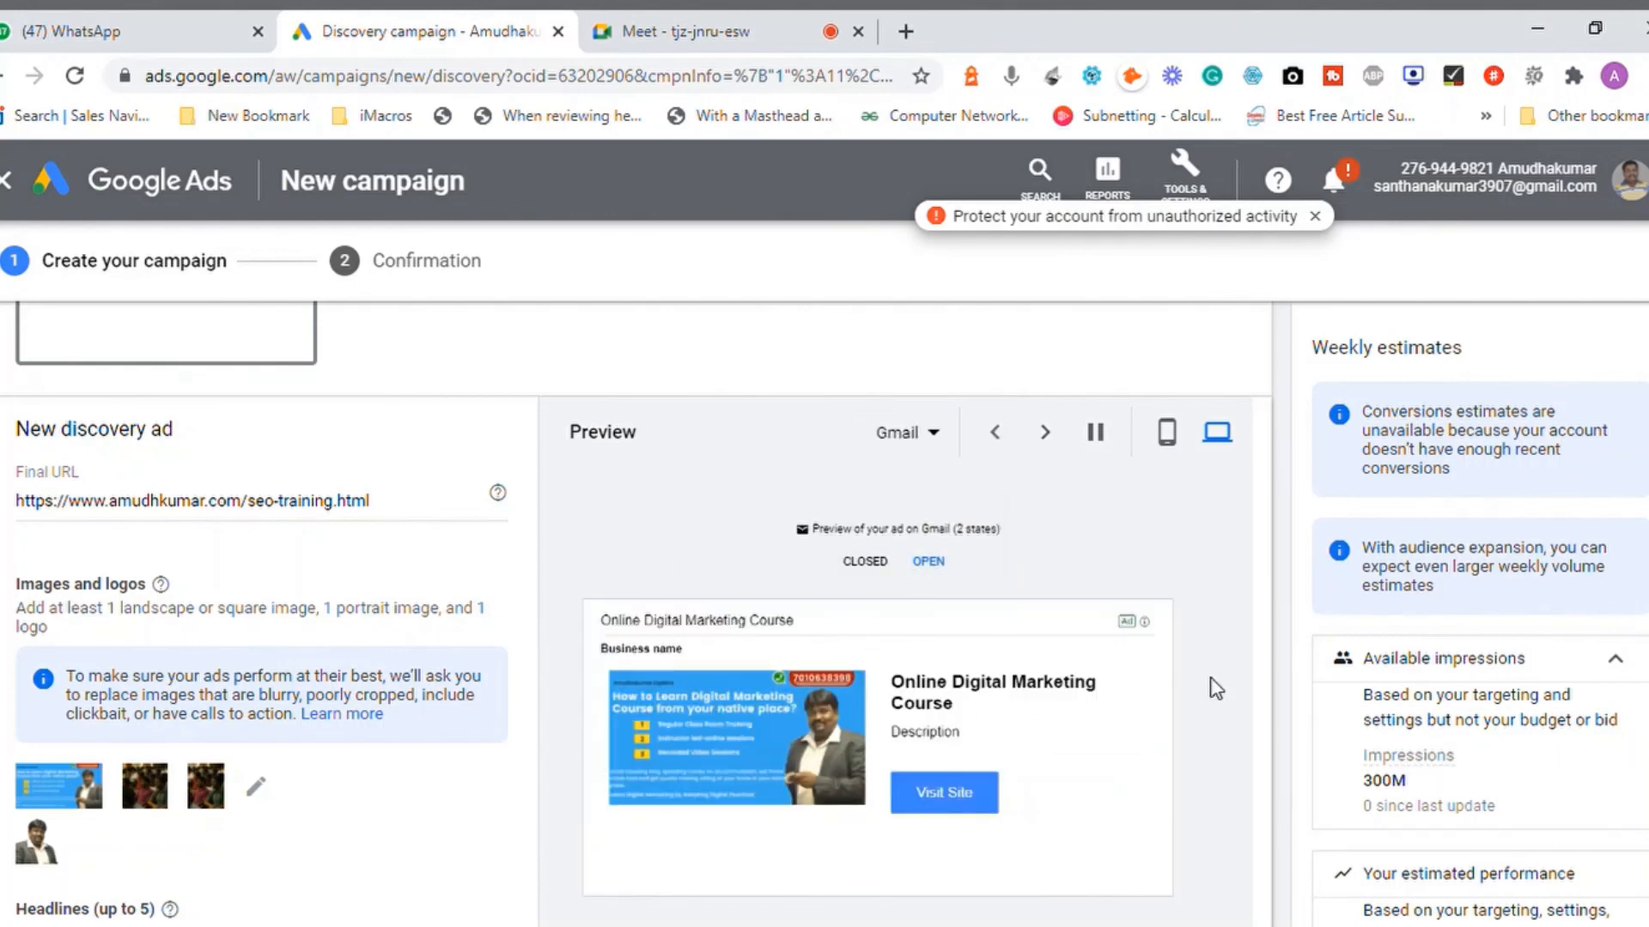
- Examine the desktop ad preview for Discover and read its notice about where the ad appears
{"action": "left_click", "coordinate": [930, 436]}
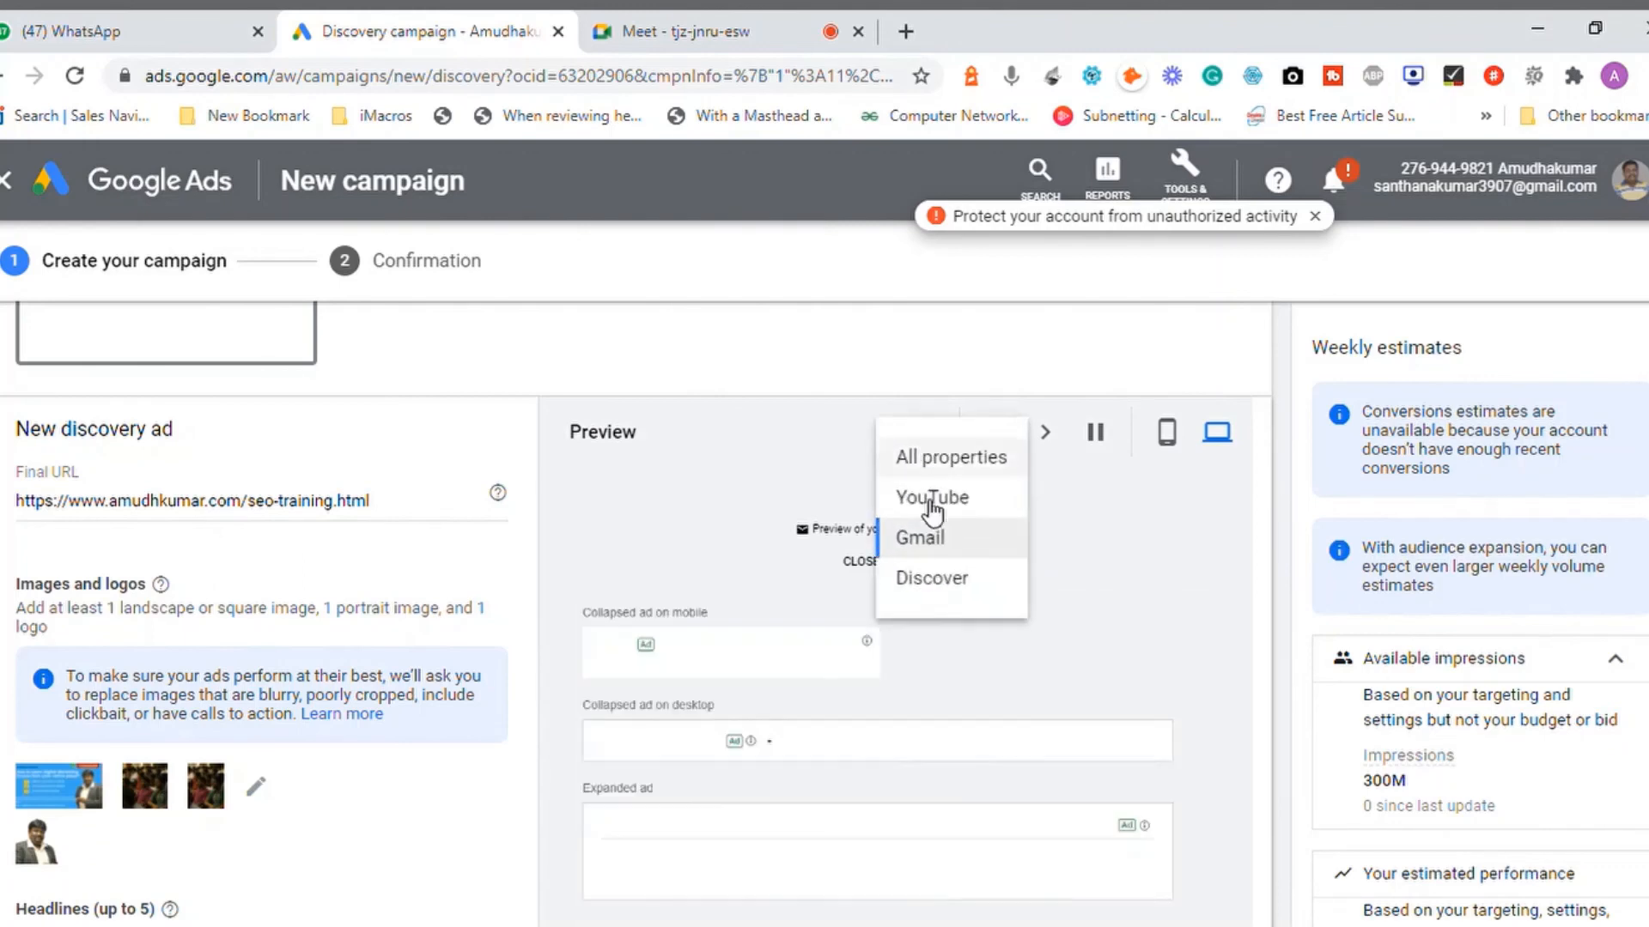
{"action": "left_click", "coordinate": [947, 584]}
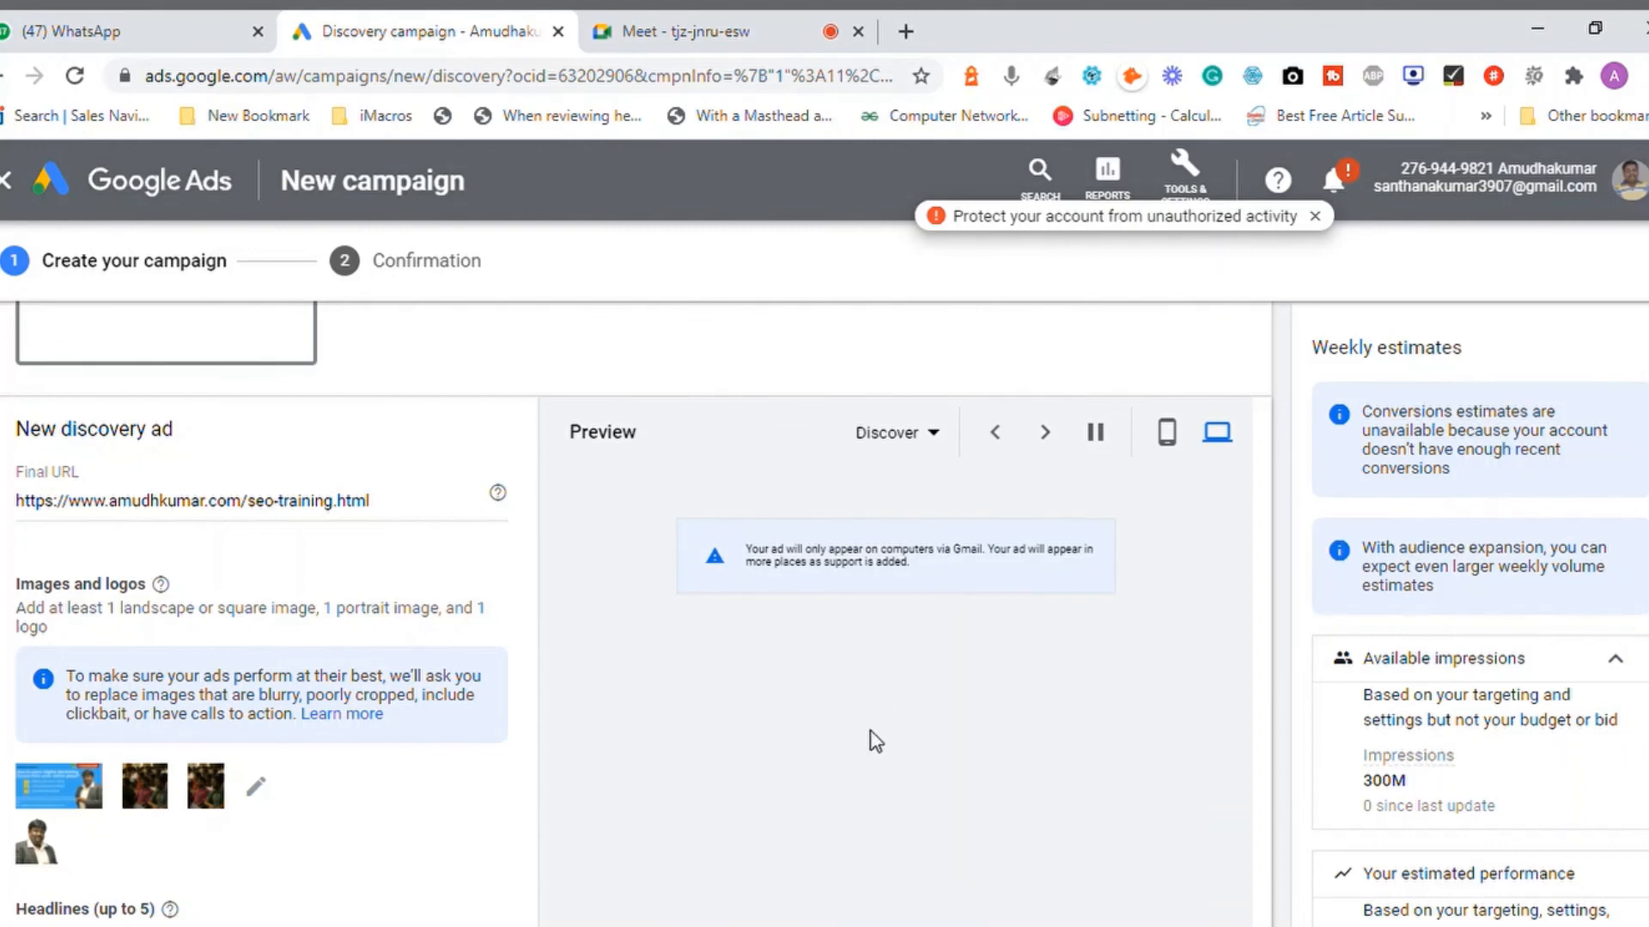
{"action": "double_click", "coordinate": [865, 567]}
{"action": "triple_click", "coordinate": [870, 575]}
{"action": "left_click", "coordinate": [1129, 361]}
- Switch the ad preview to mobile, compare the Discover, Gmail and YouTube versions, and set it back to All properties
{"action": "left_click", "coordinate": [1168, 432]}
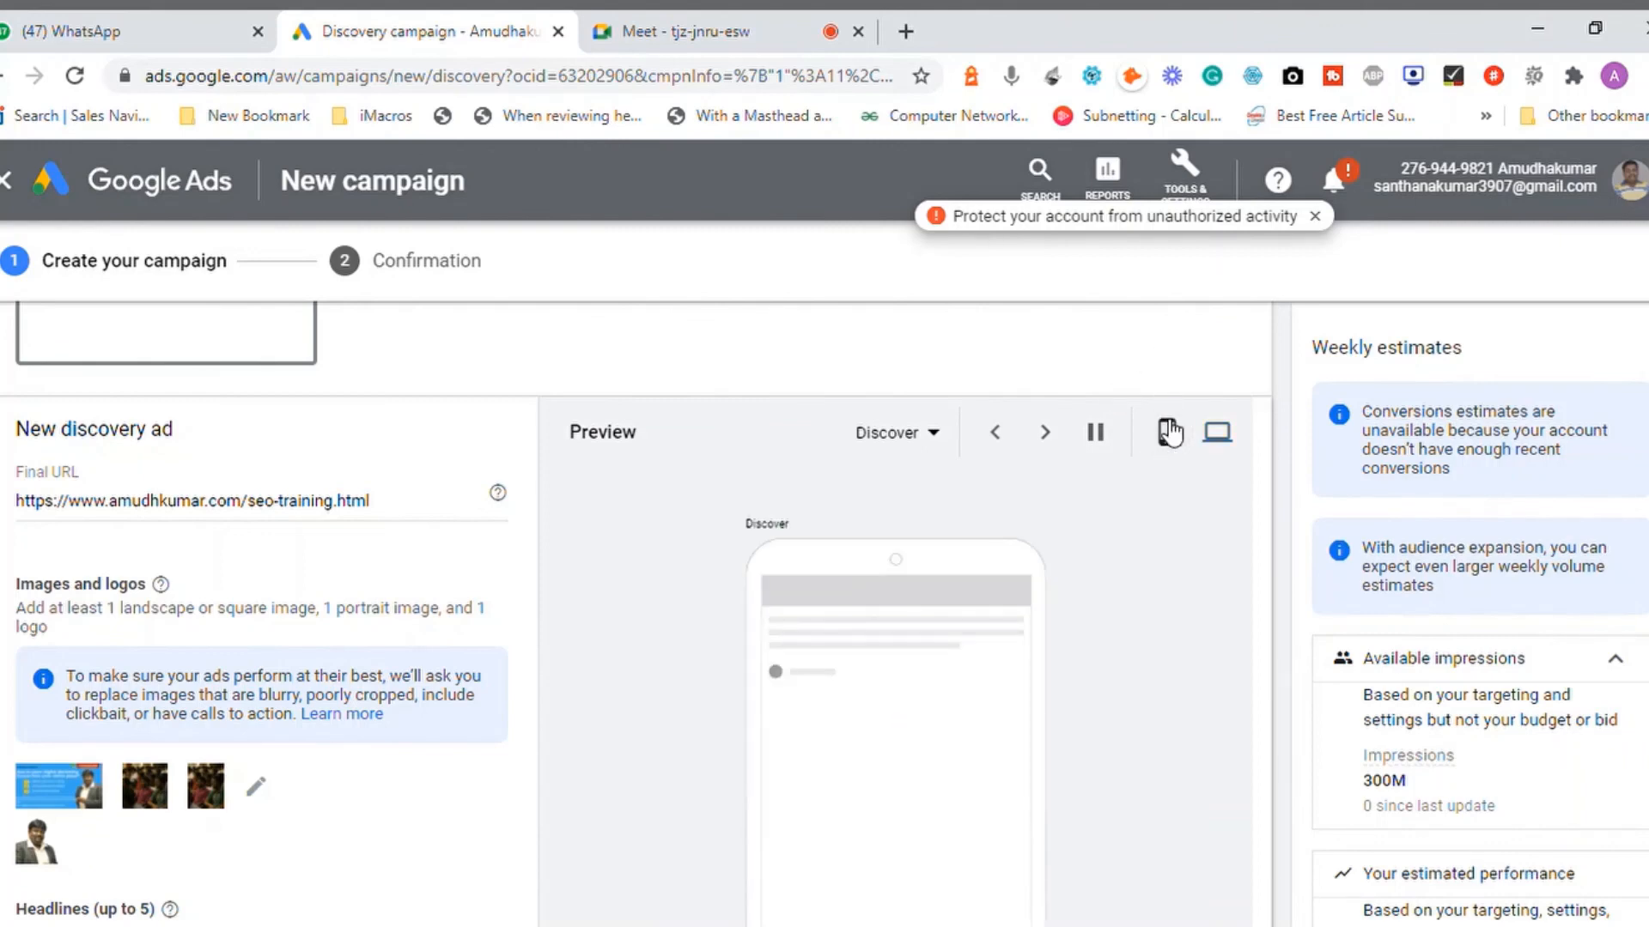
{"action": "left_click", "coordinate": [948, 443]}
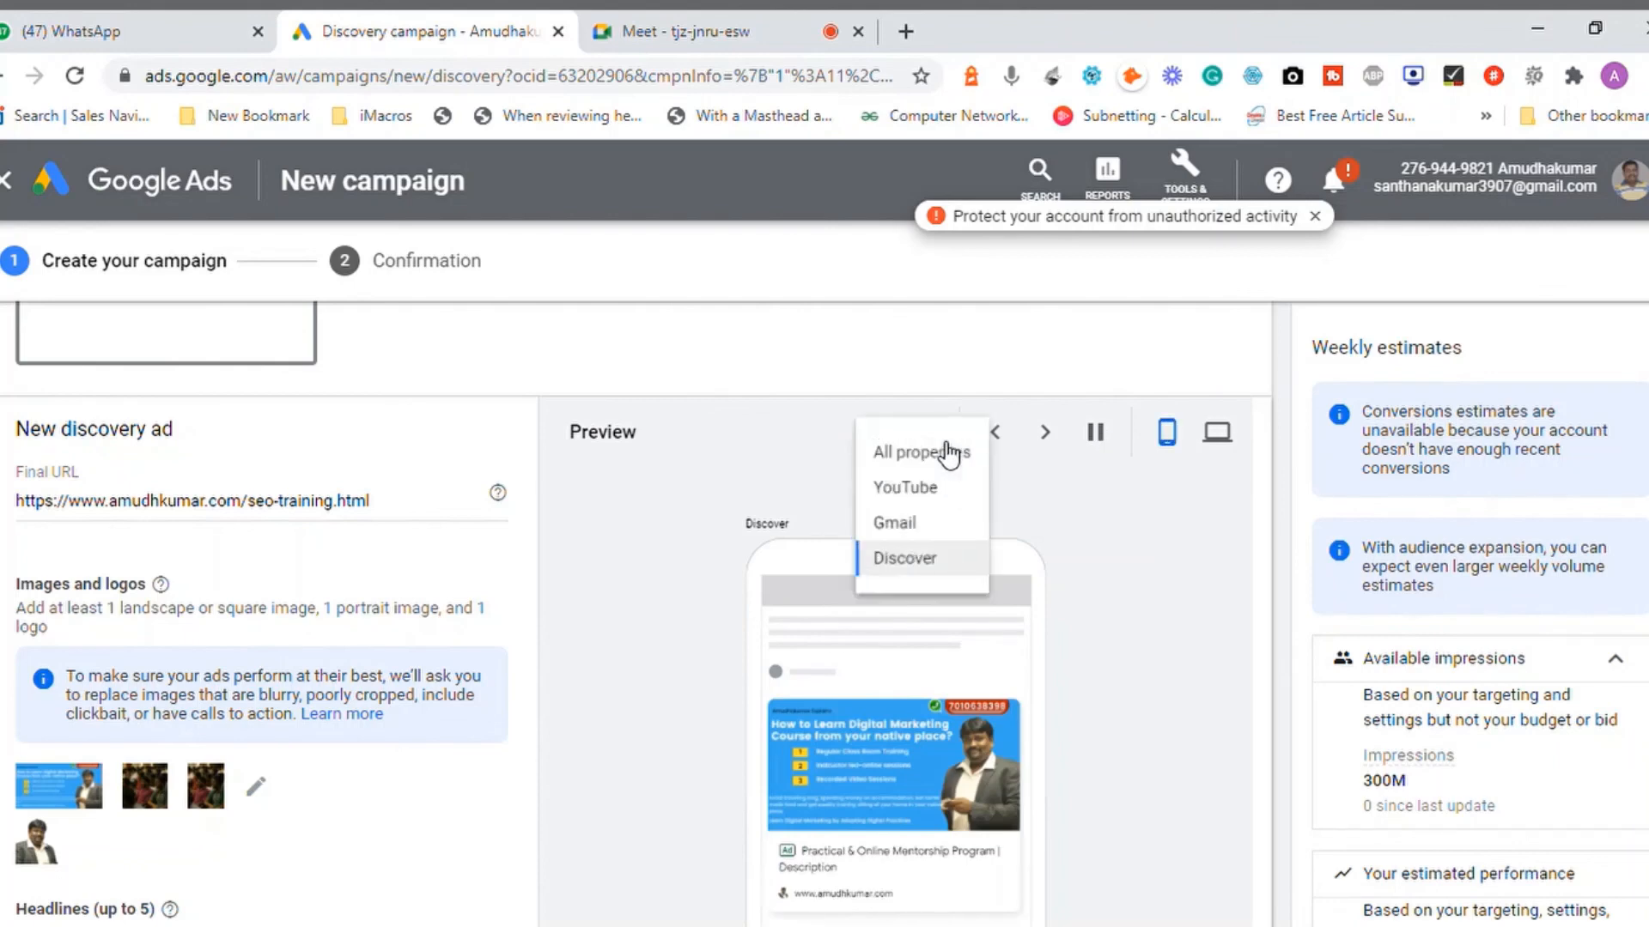
{"action": "left_click", "coordinate": [901, 540]}
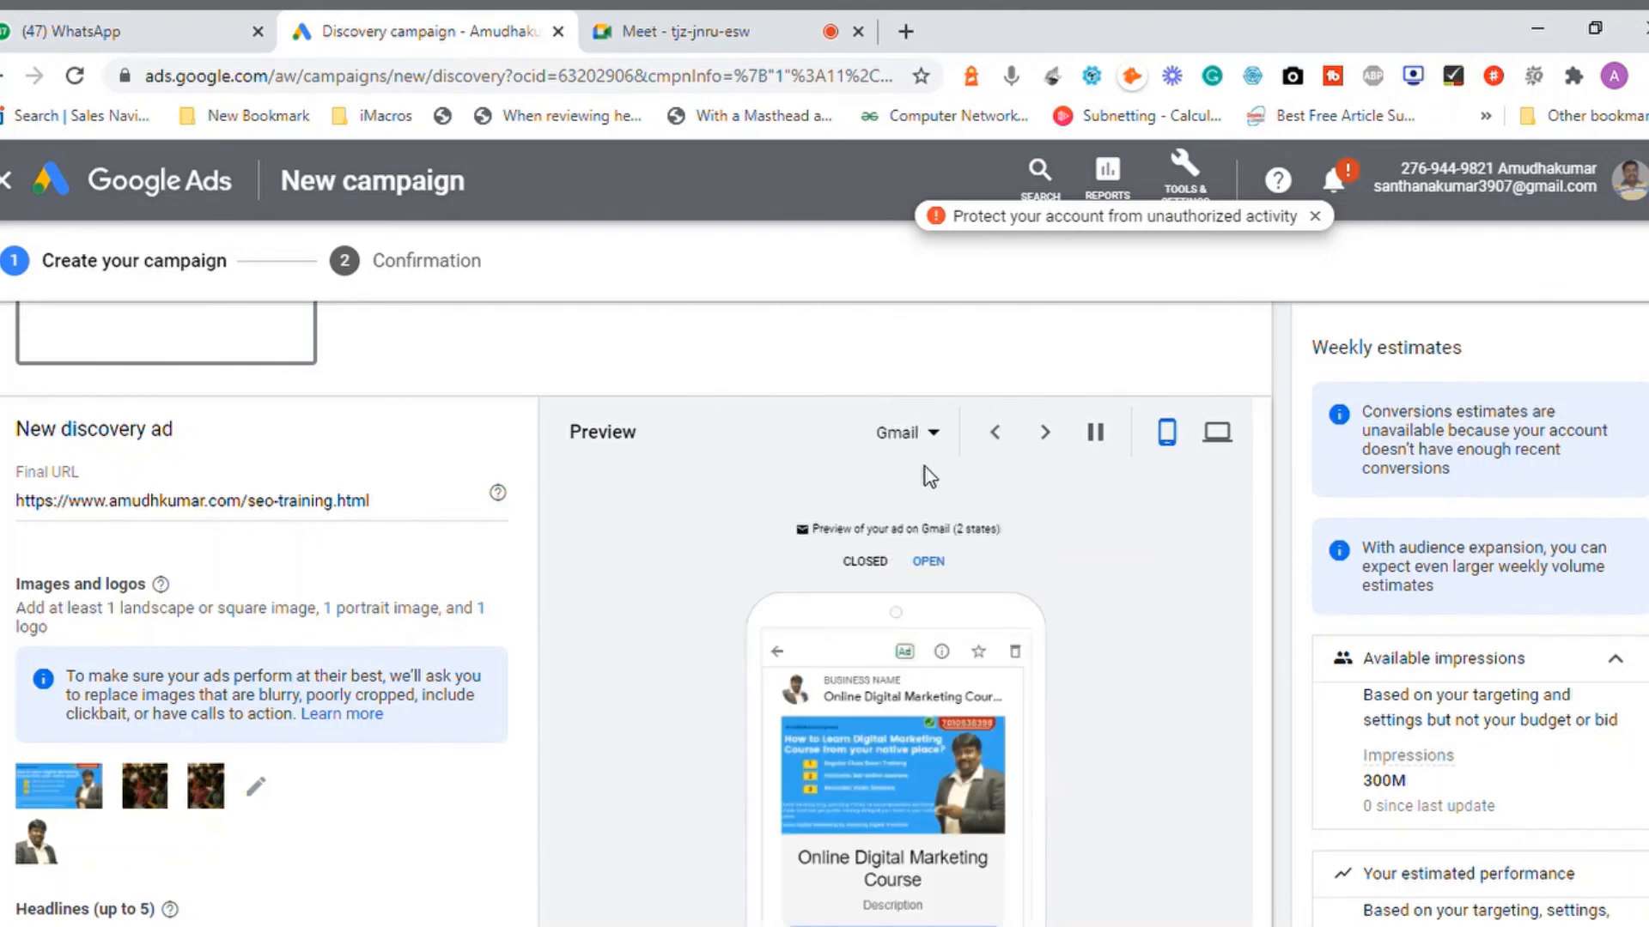
{"action": "left_click", "coordinate": [934, 436]}
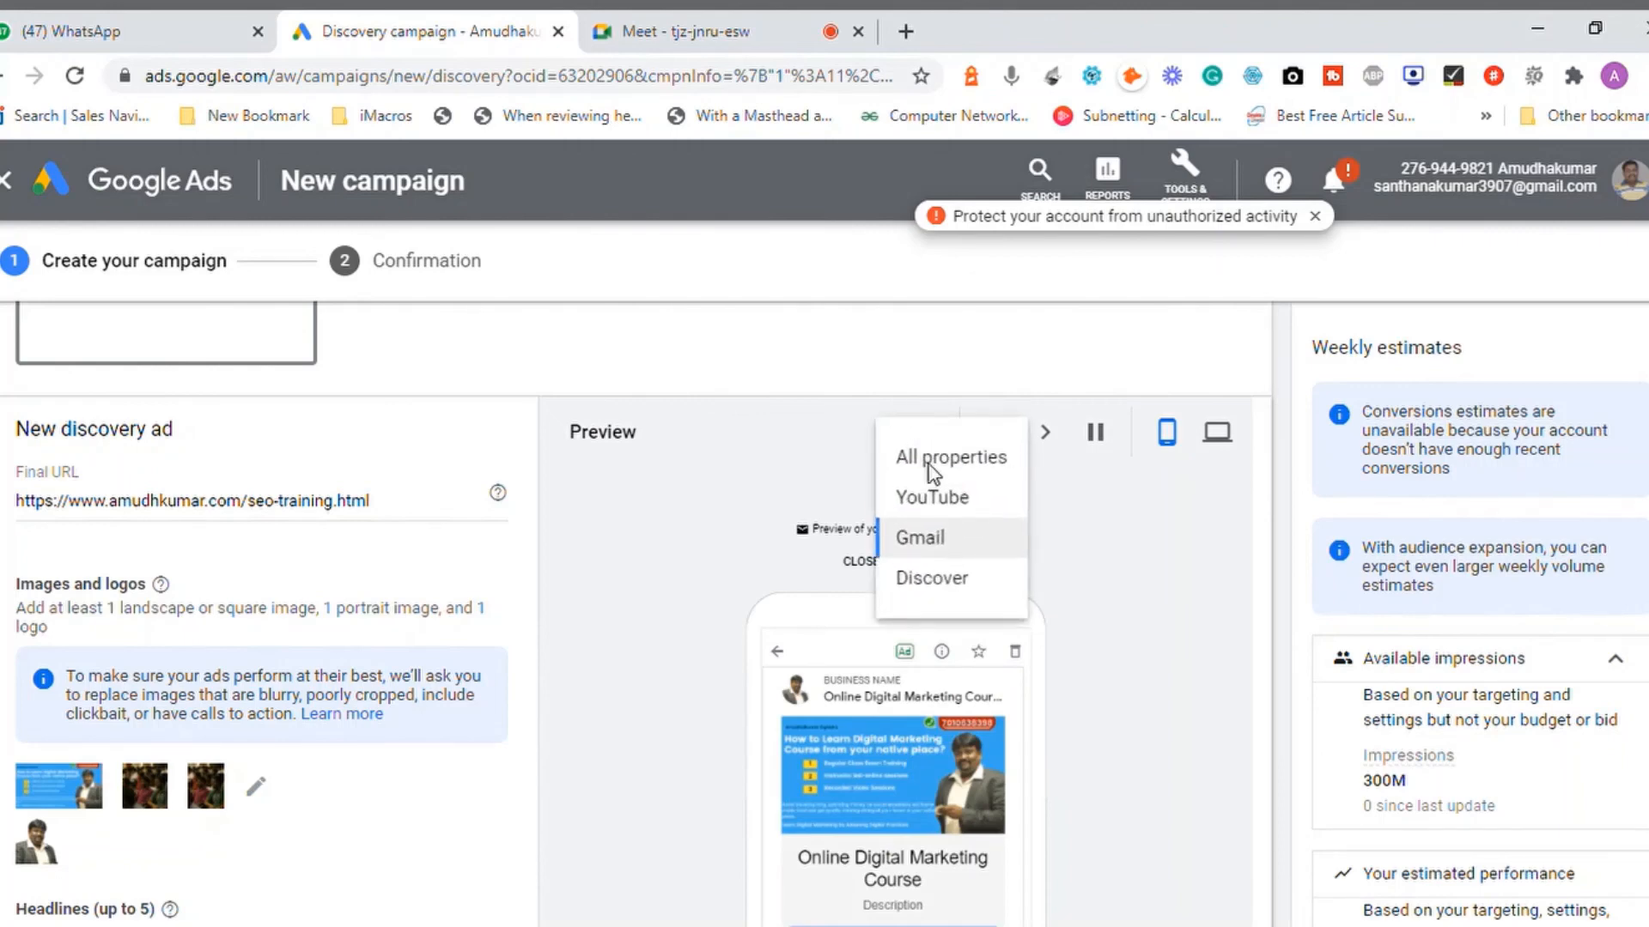
{"action": "left_click", "coordinate": [930, 501]}
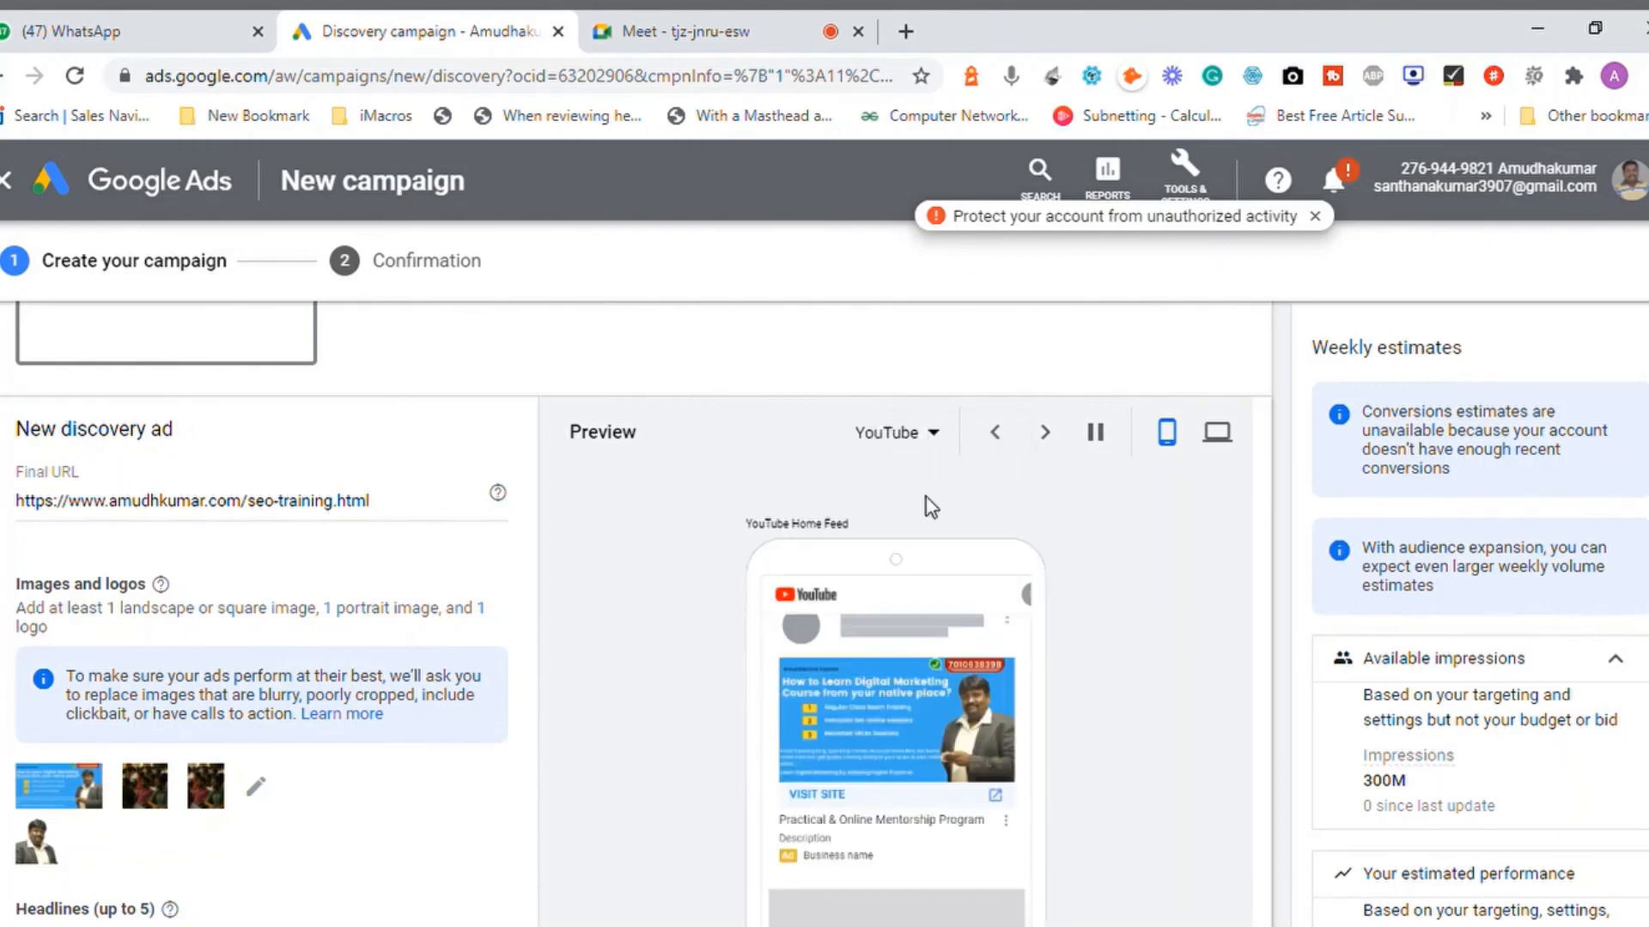
{"action": "left_click", "coordinate": [931, 441]}
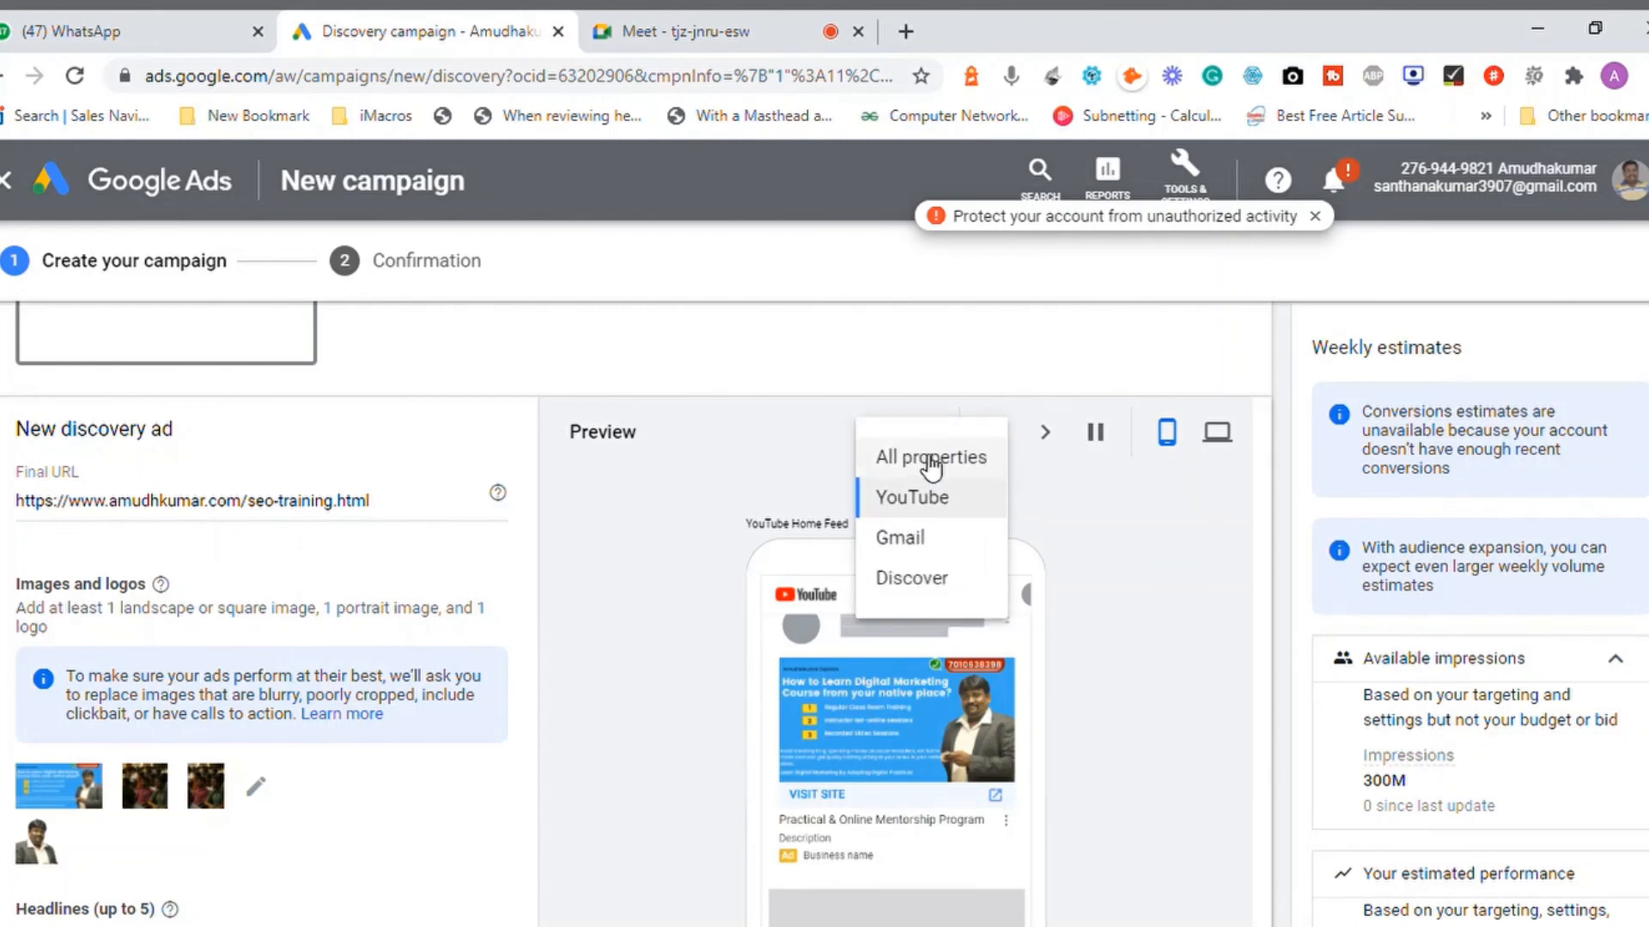
{"action": "left_click", "coordinate": [932, 464]}
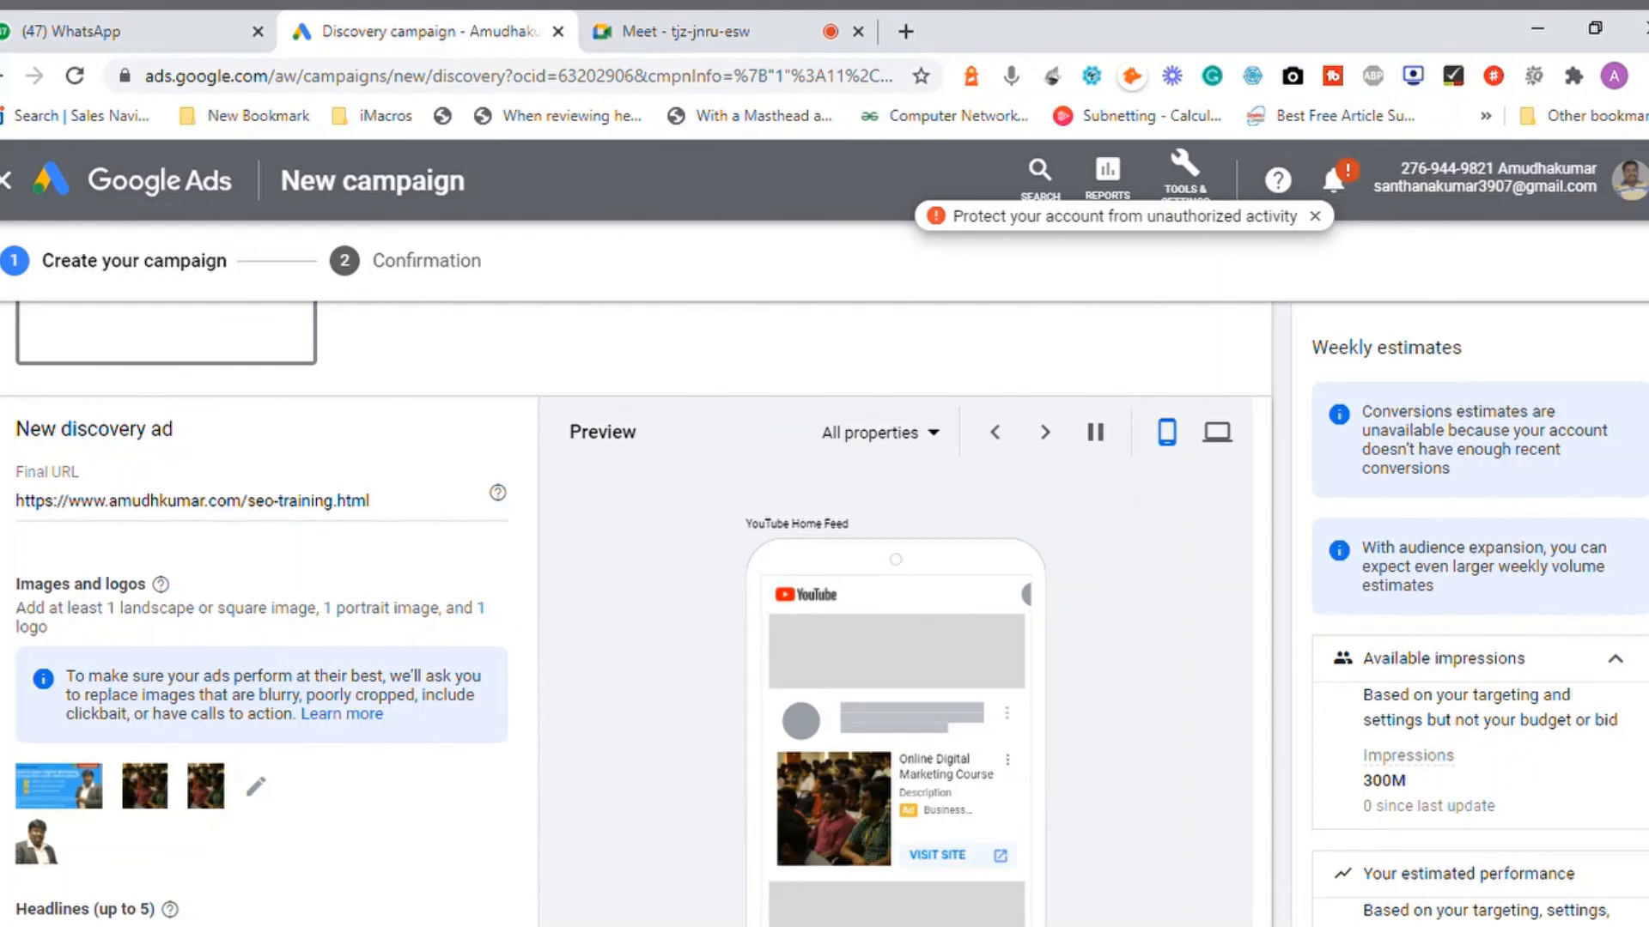
- Review the remaining fields of the new discovery ad, down to the call to action text and the campaign creation option
{"action": "scroll", "coordinate": [635, 614], "scroll_direction": "down", "scroll_amount": 3}
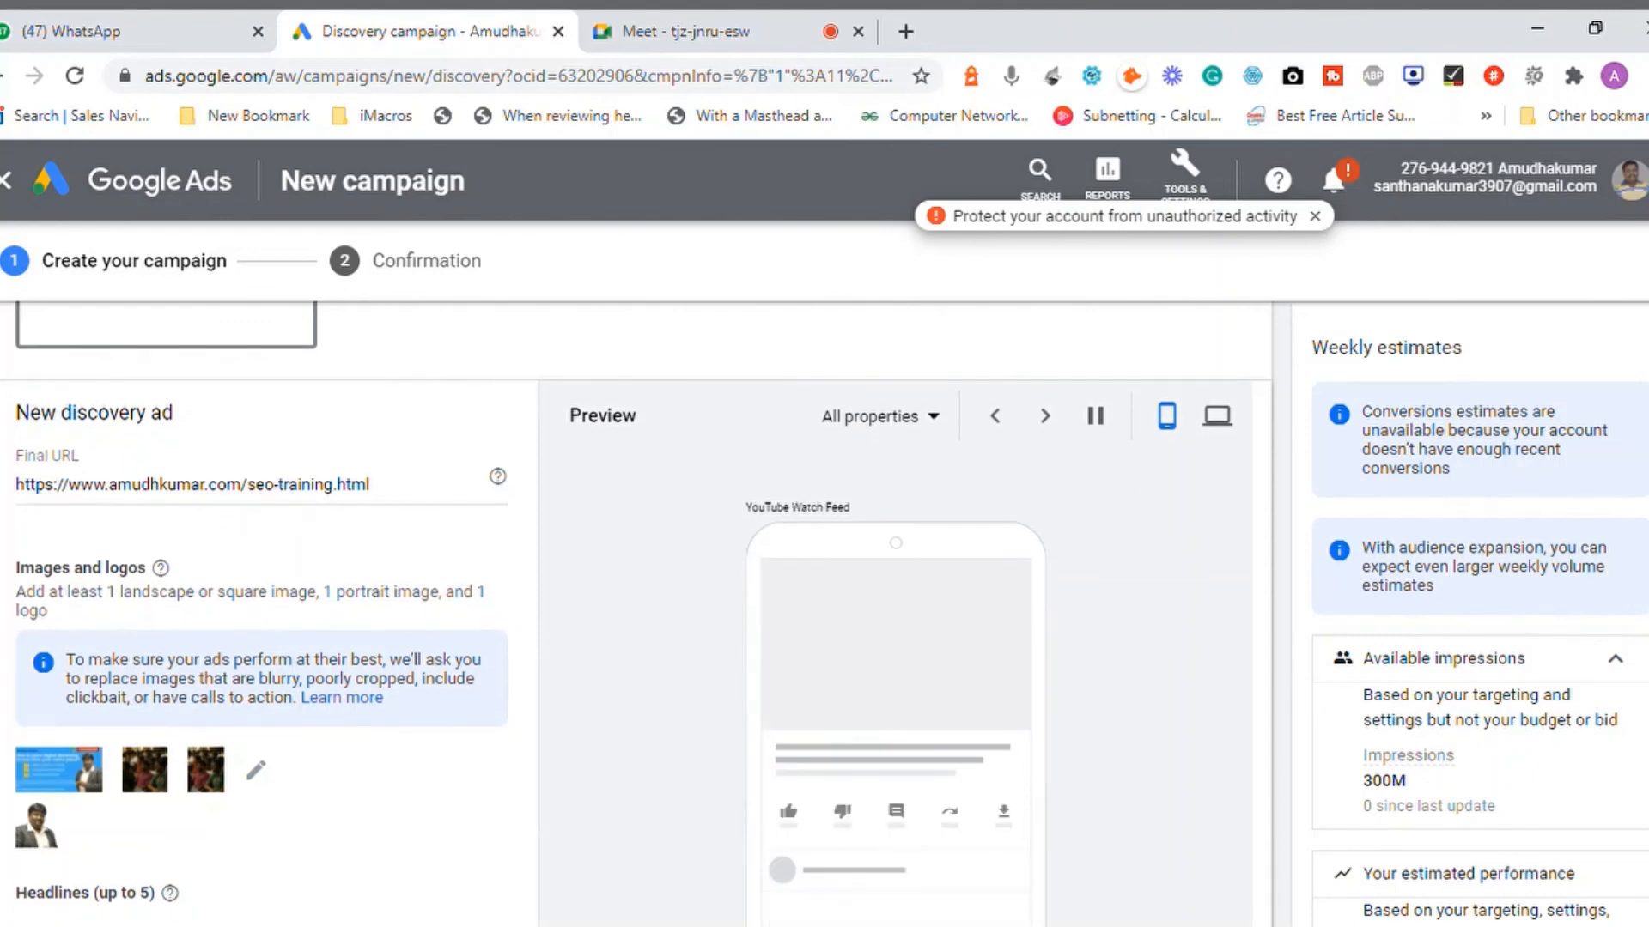
{"action": "scroll", "coordinate": [635, 614], "scroll_direction": "down", "scroll_amount": 10}
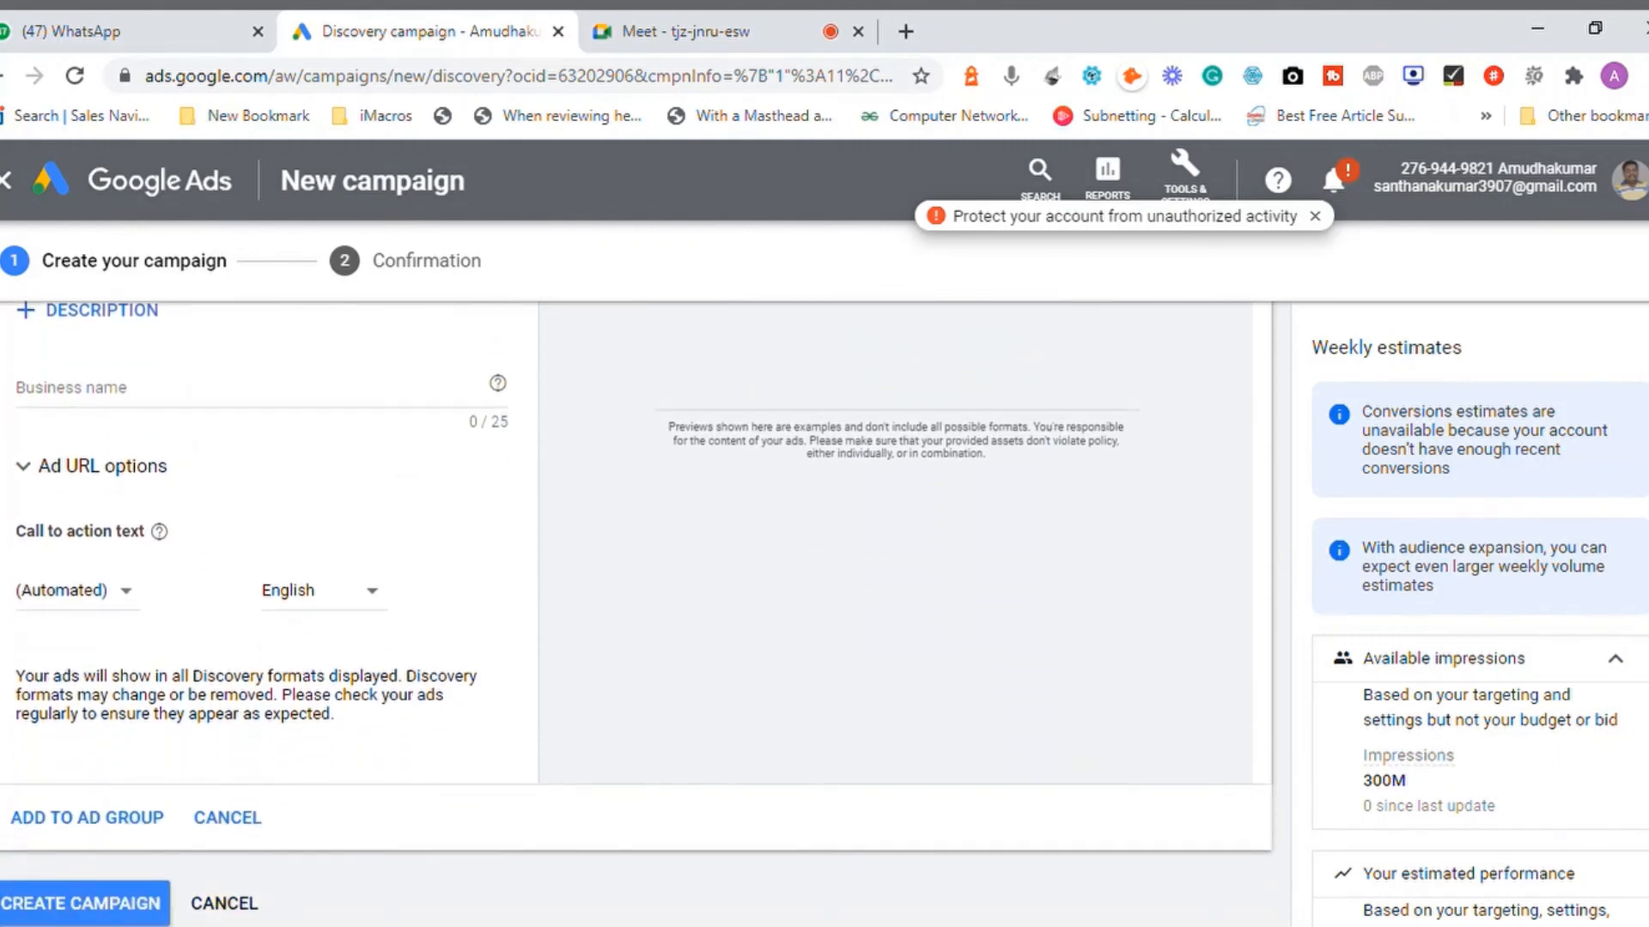
{"action": "scroll", "coordinate": [636, 613], "scroll_direction": "down", "scroll_amount": 1}
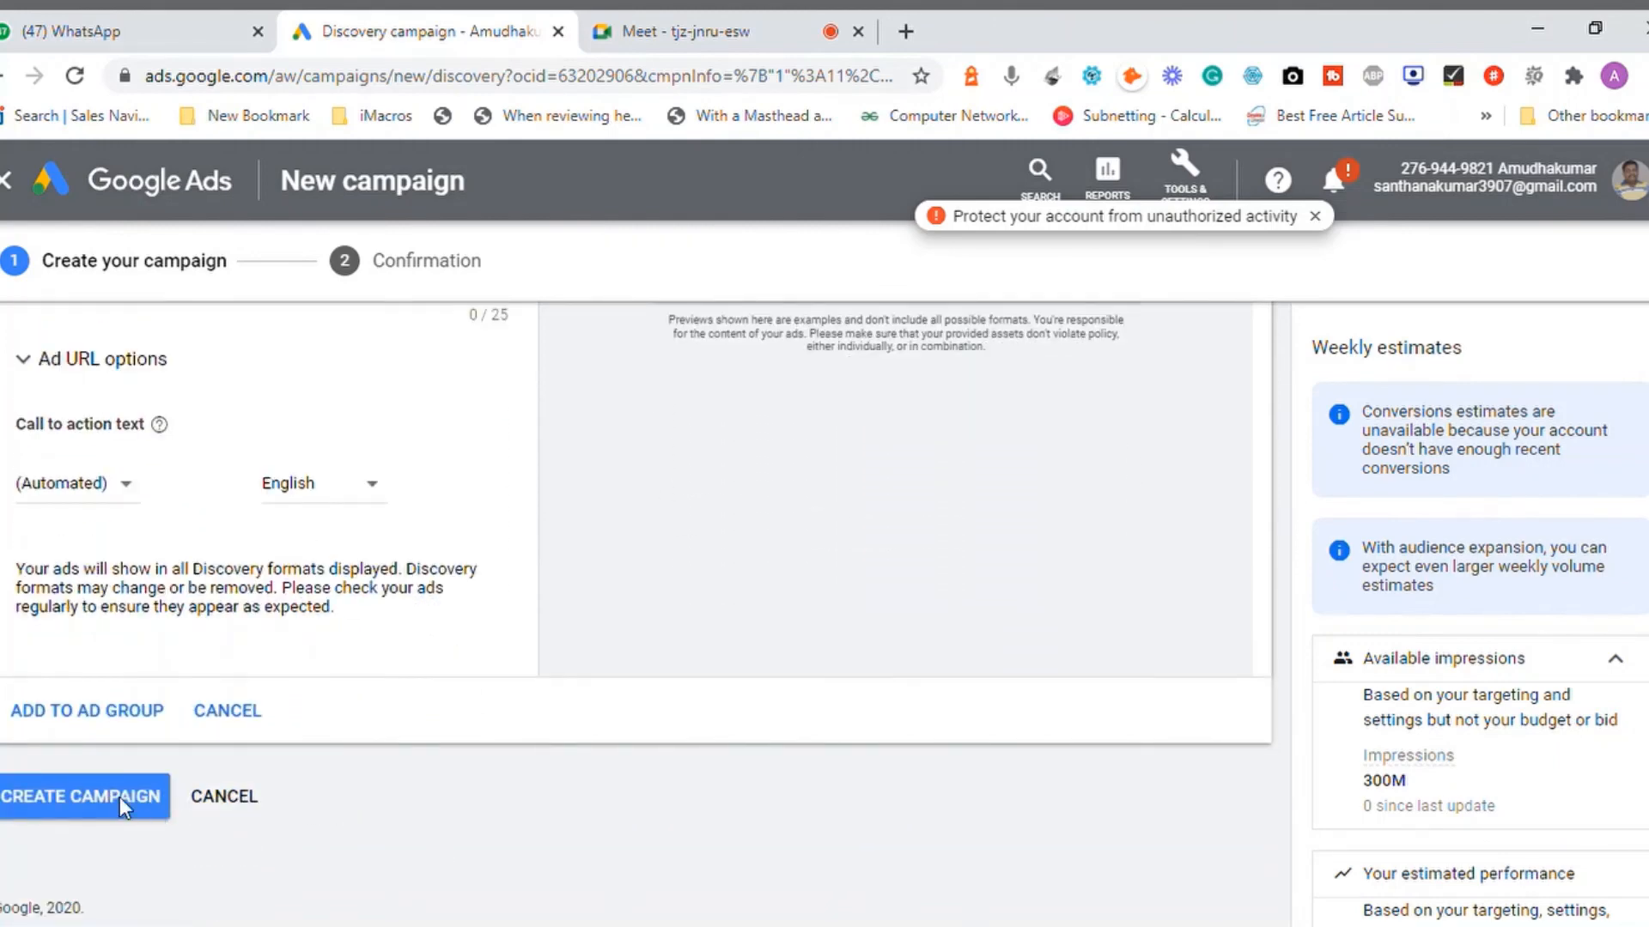